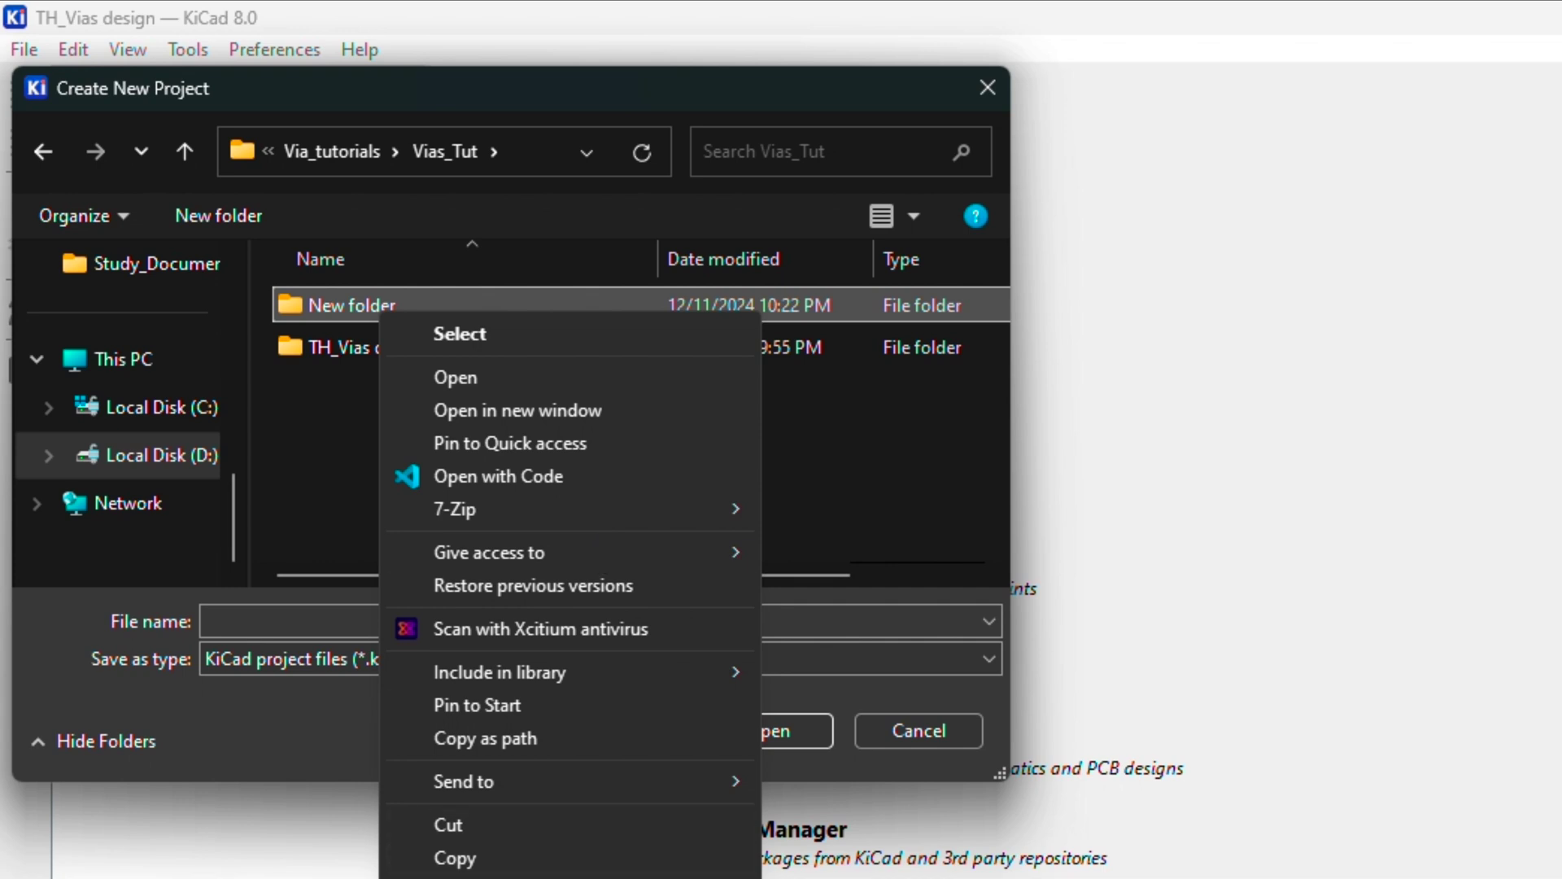
# Rename the new folder in Vias_Tut as Blind_Vias.
pyautogui.click(464, 877)
pyautogui.write('B')
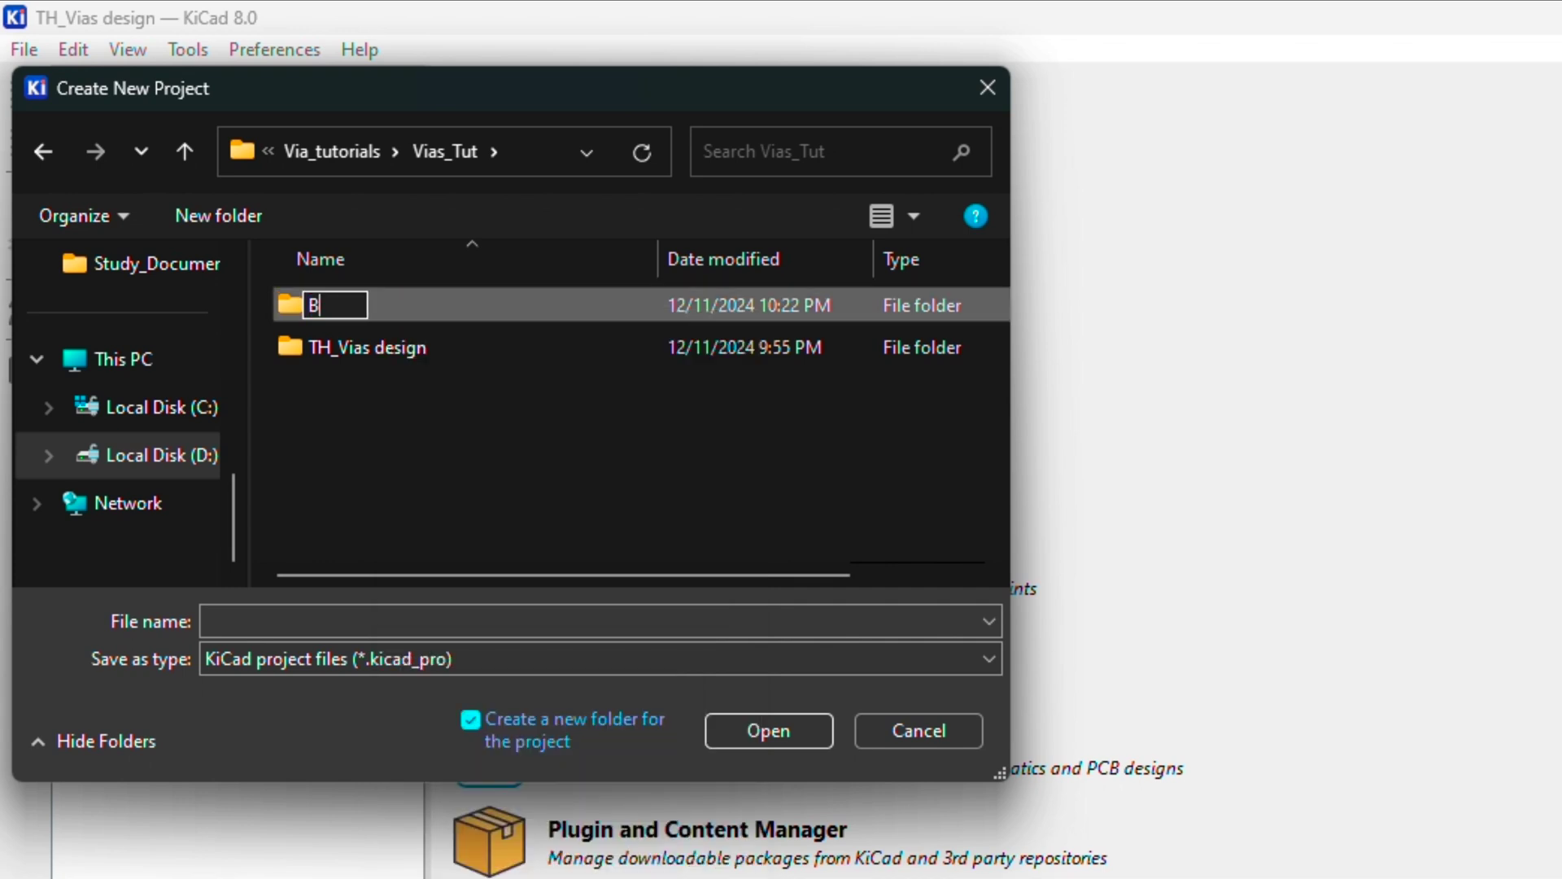
pyautogui.write('lind_')
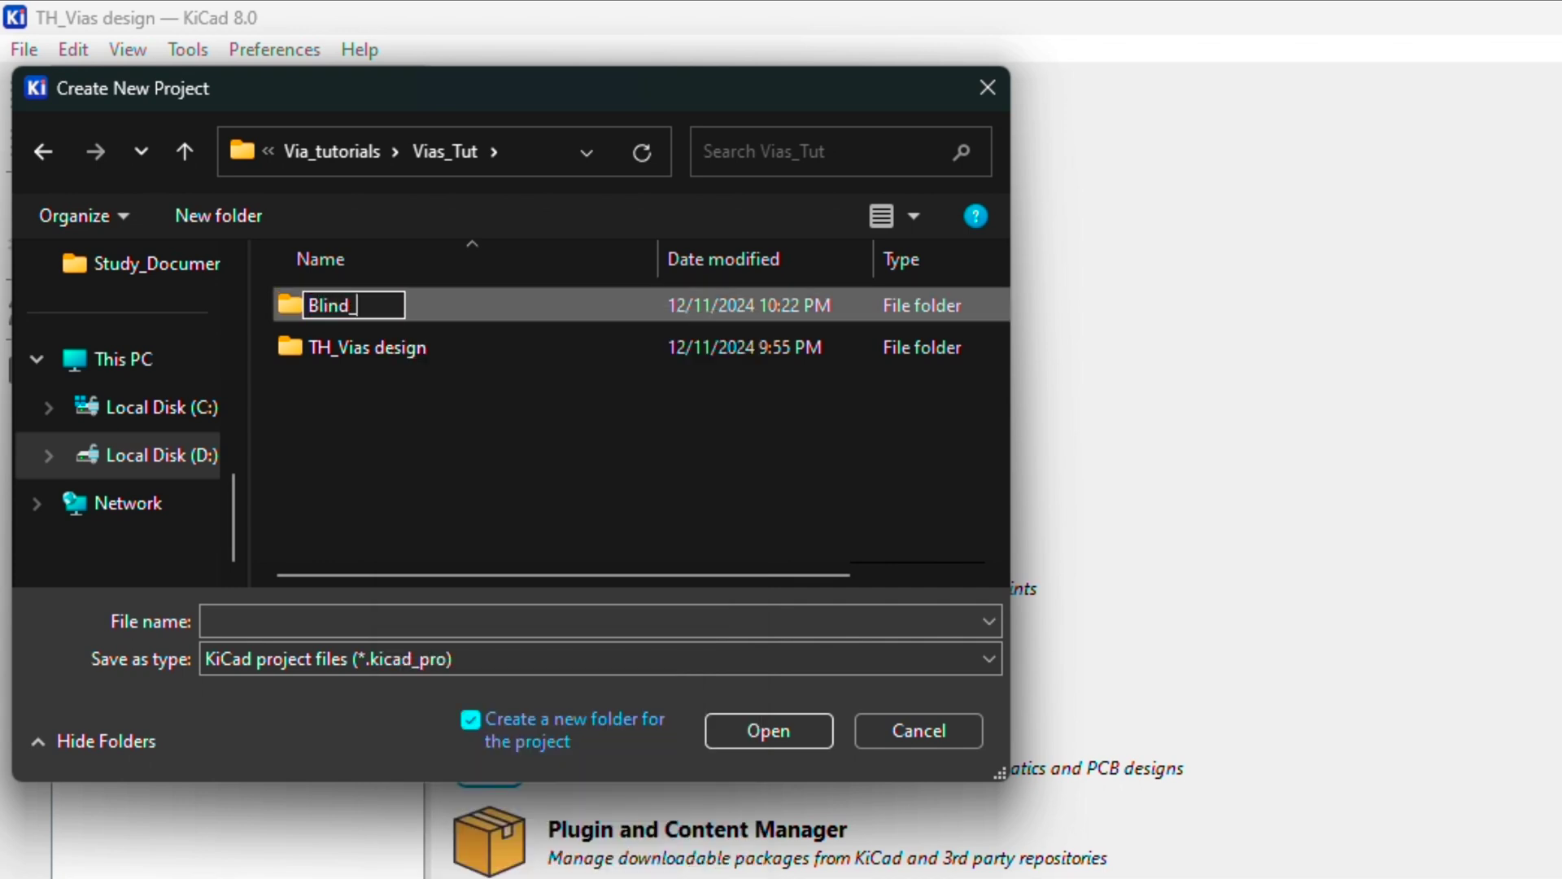
pyautogui.write('Viaas')
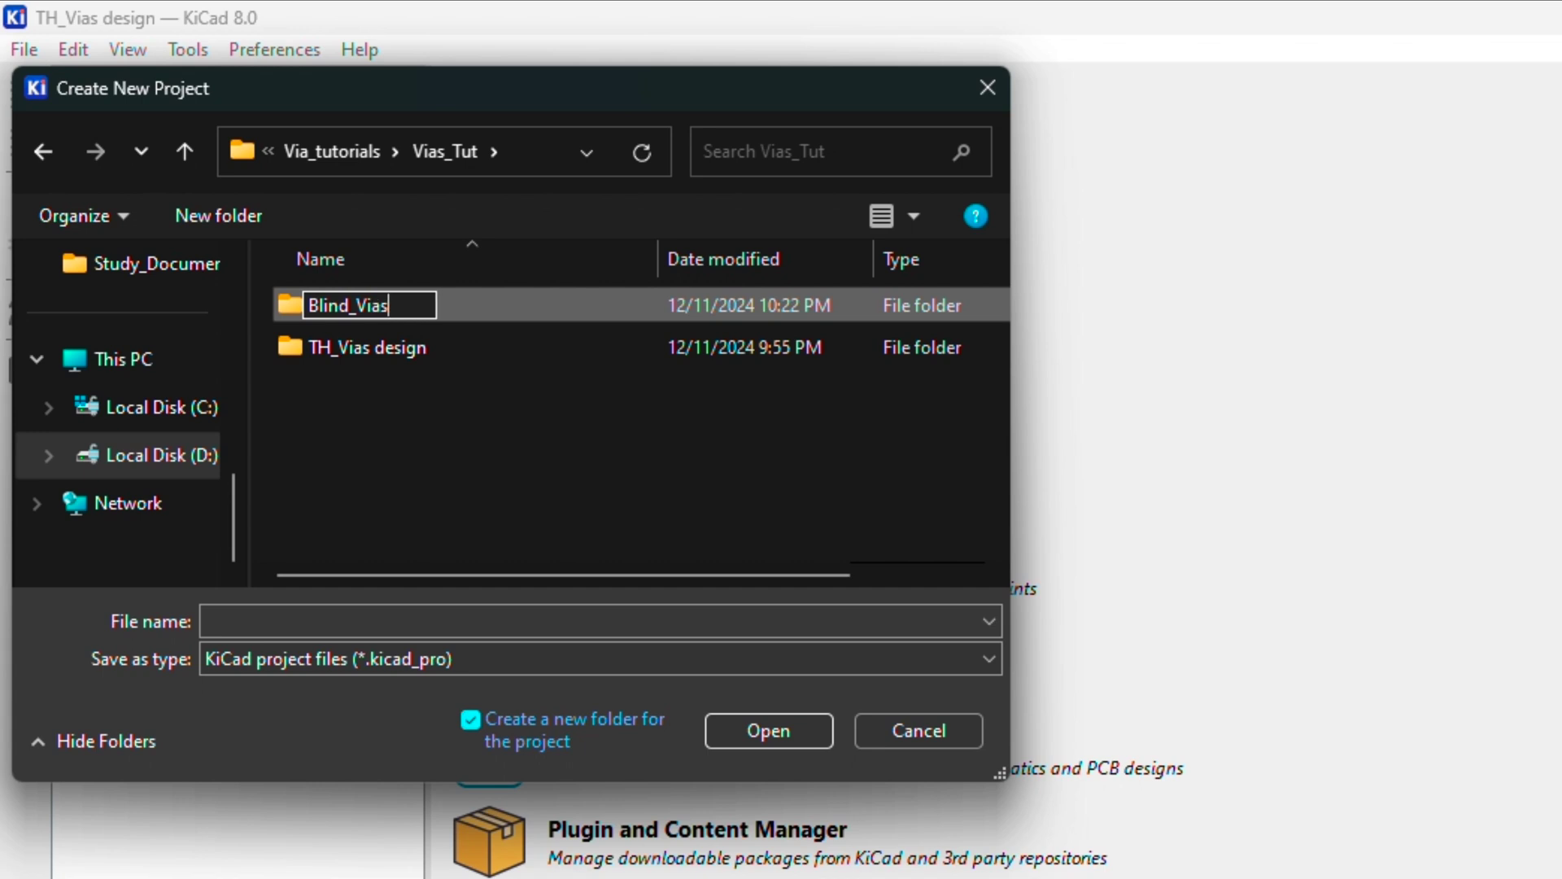
pyautogui.press('Return')
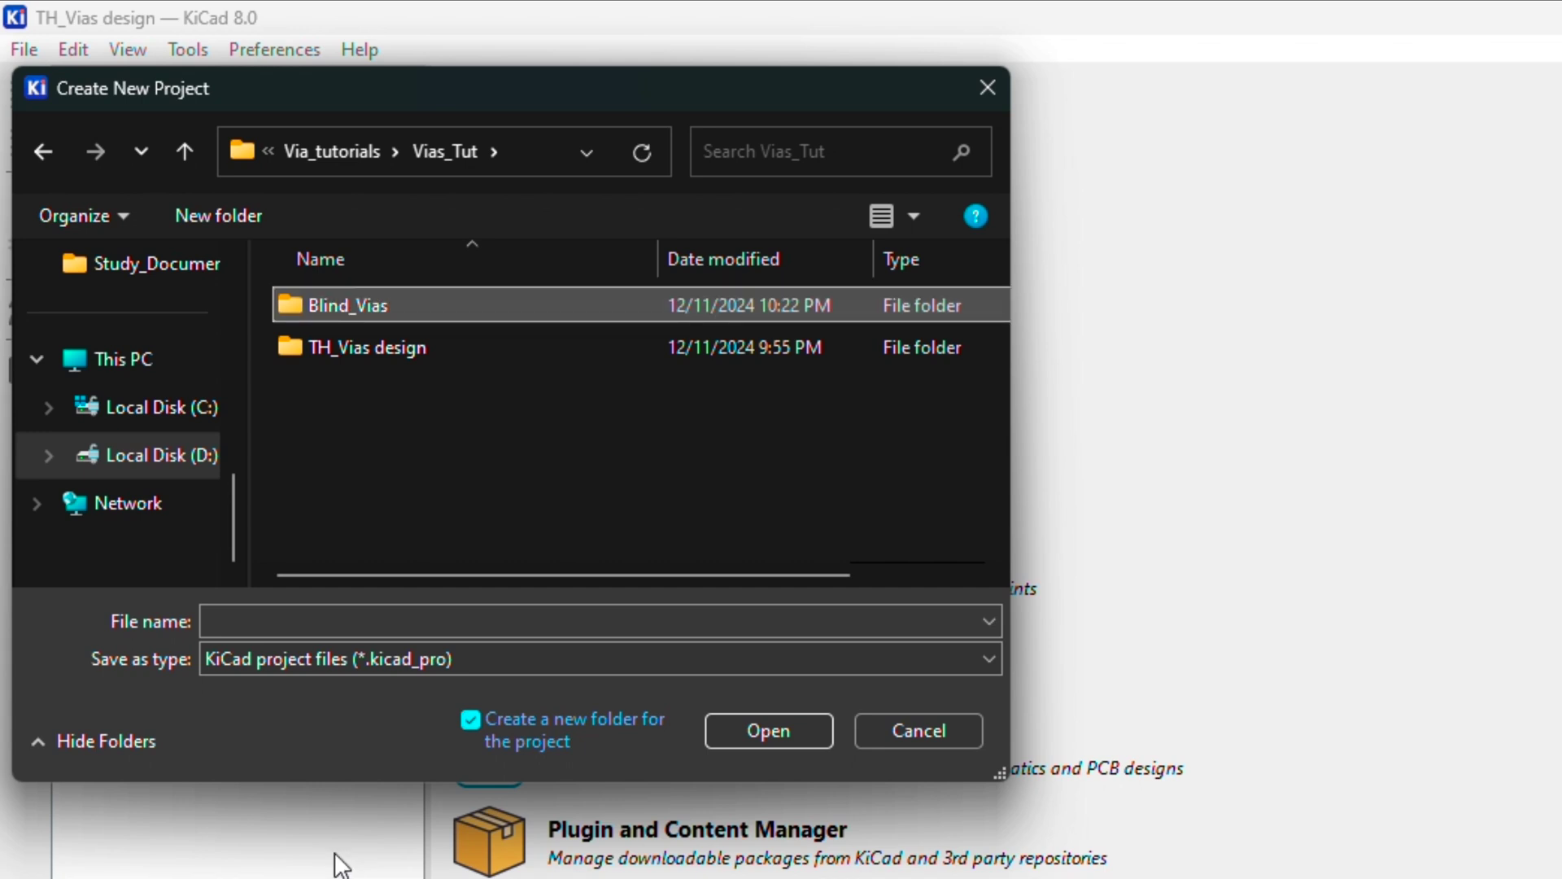
# Create a new project named Blind_Vias inside the Blind_Vias folder.
pyautogui.doubleClick(480, 310)
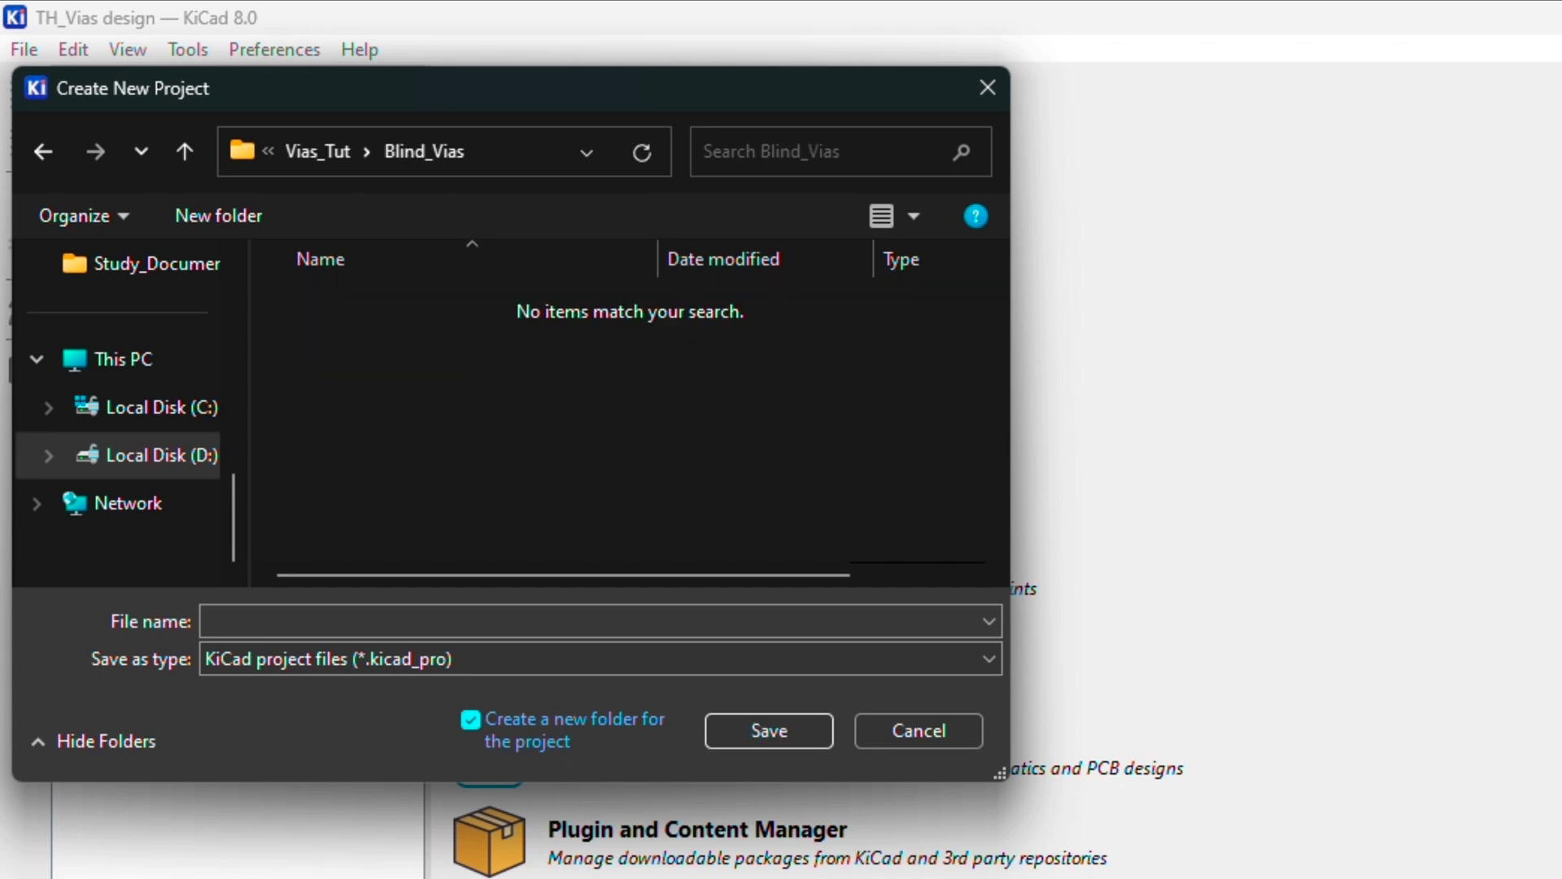
pyautogui.click(341, 620)
pyautogui.write('Bli')
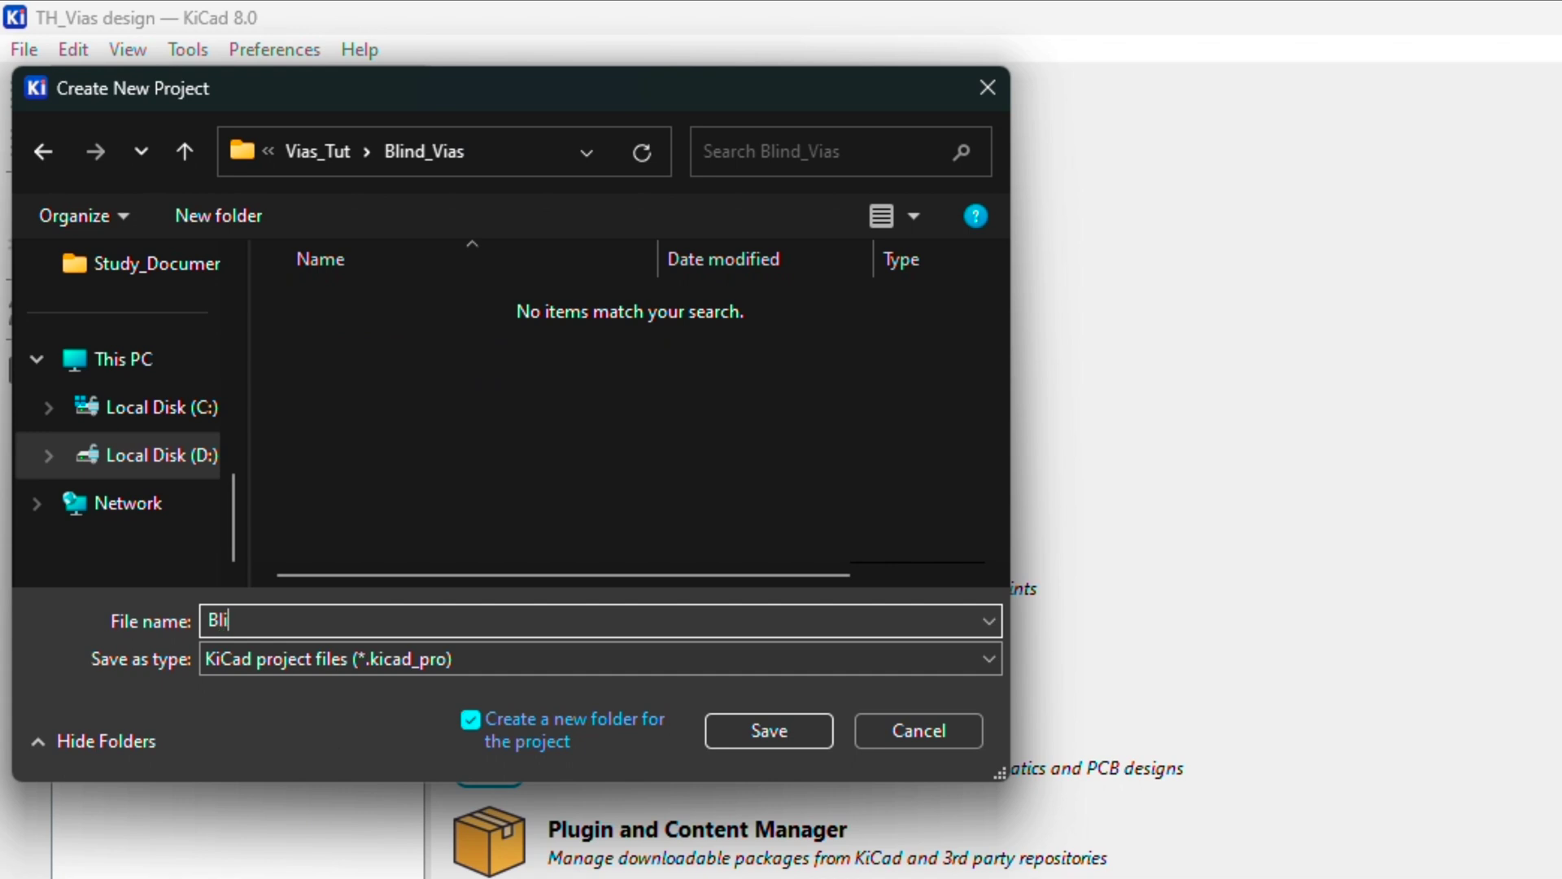
pyautogui.write('nd_Vias')
pyautogui.press('Return')
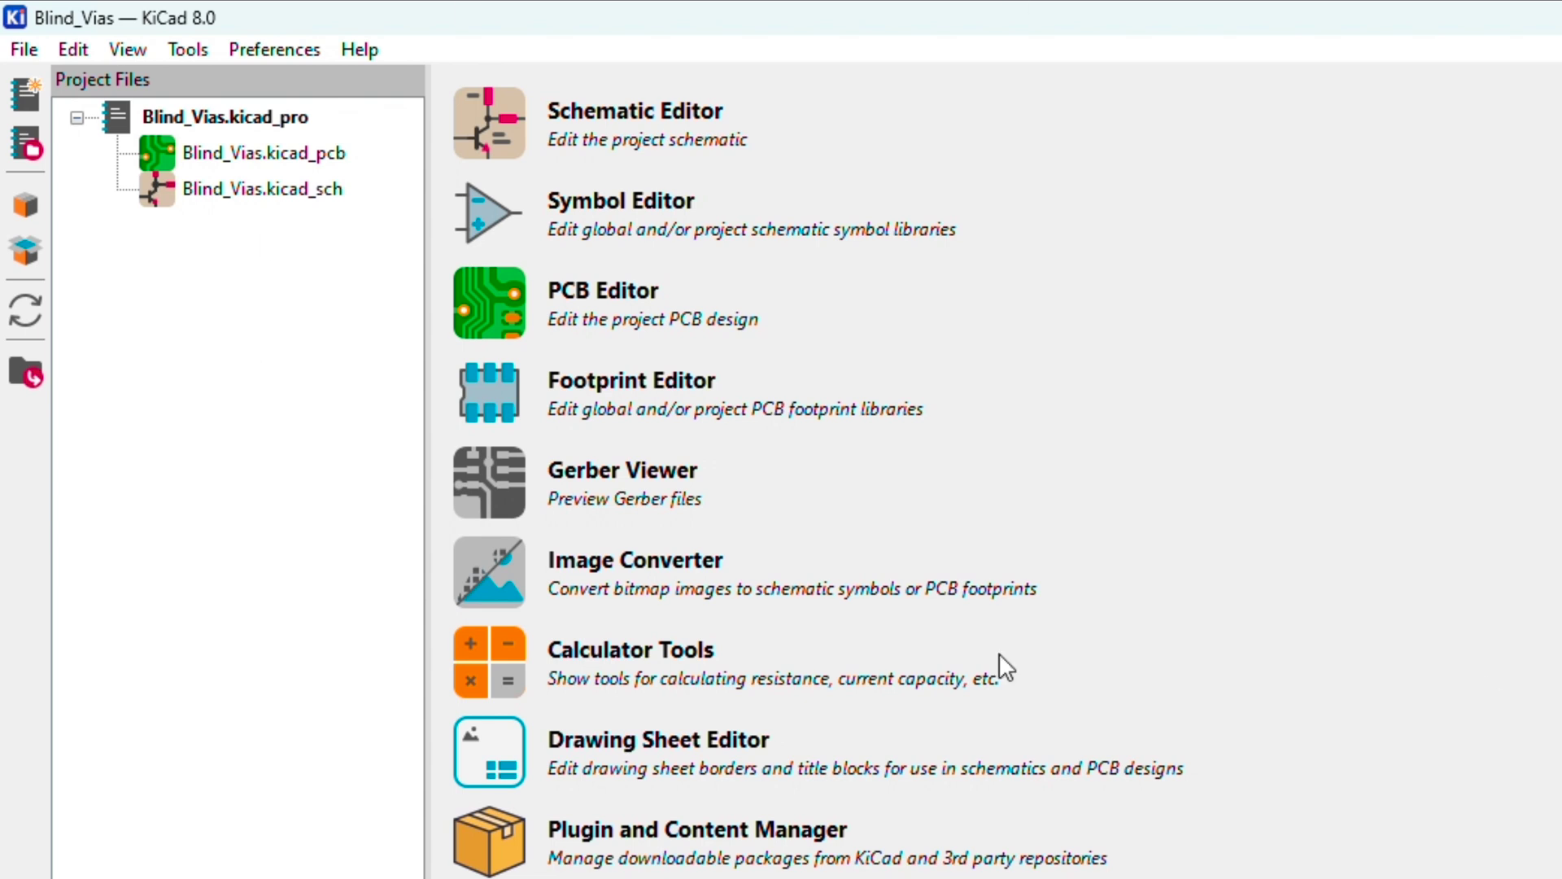
# Open the board file Blind_Vias.kicad_pcb in the PCB Editor and check the available active layers.
pyautogui.click(232, 168)
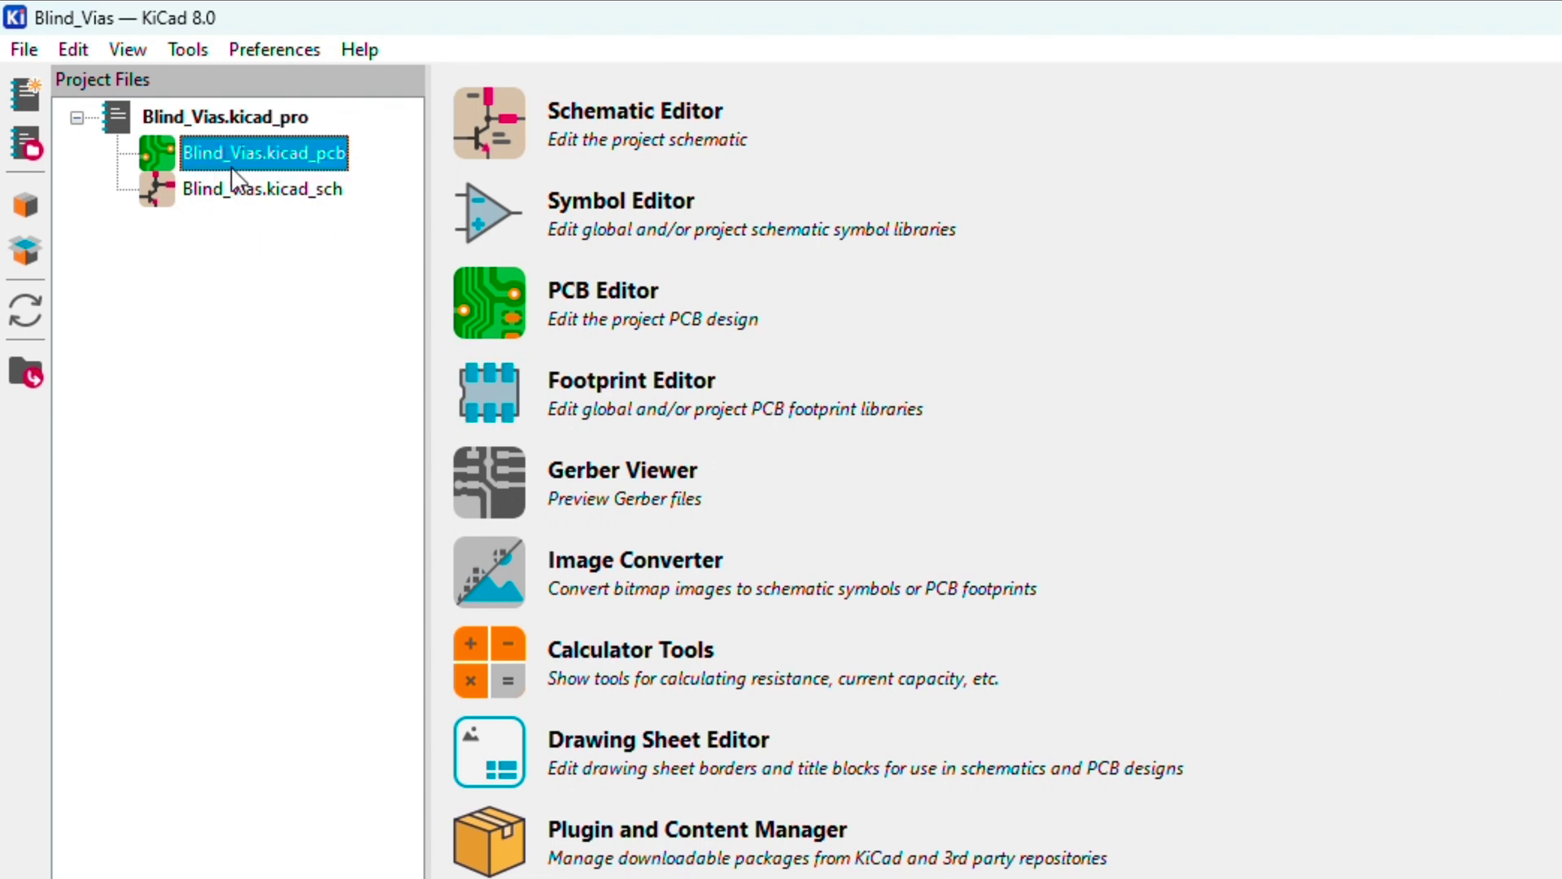
pyautogui.doubleClick(234, 171)
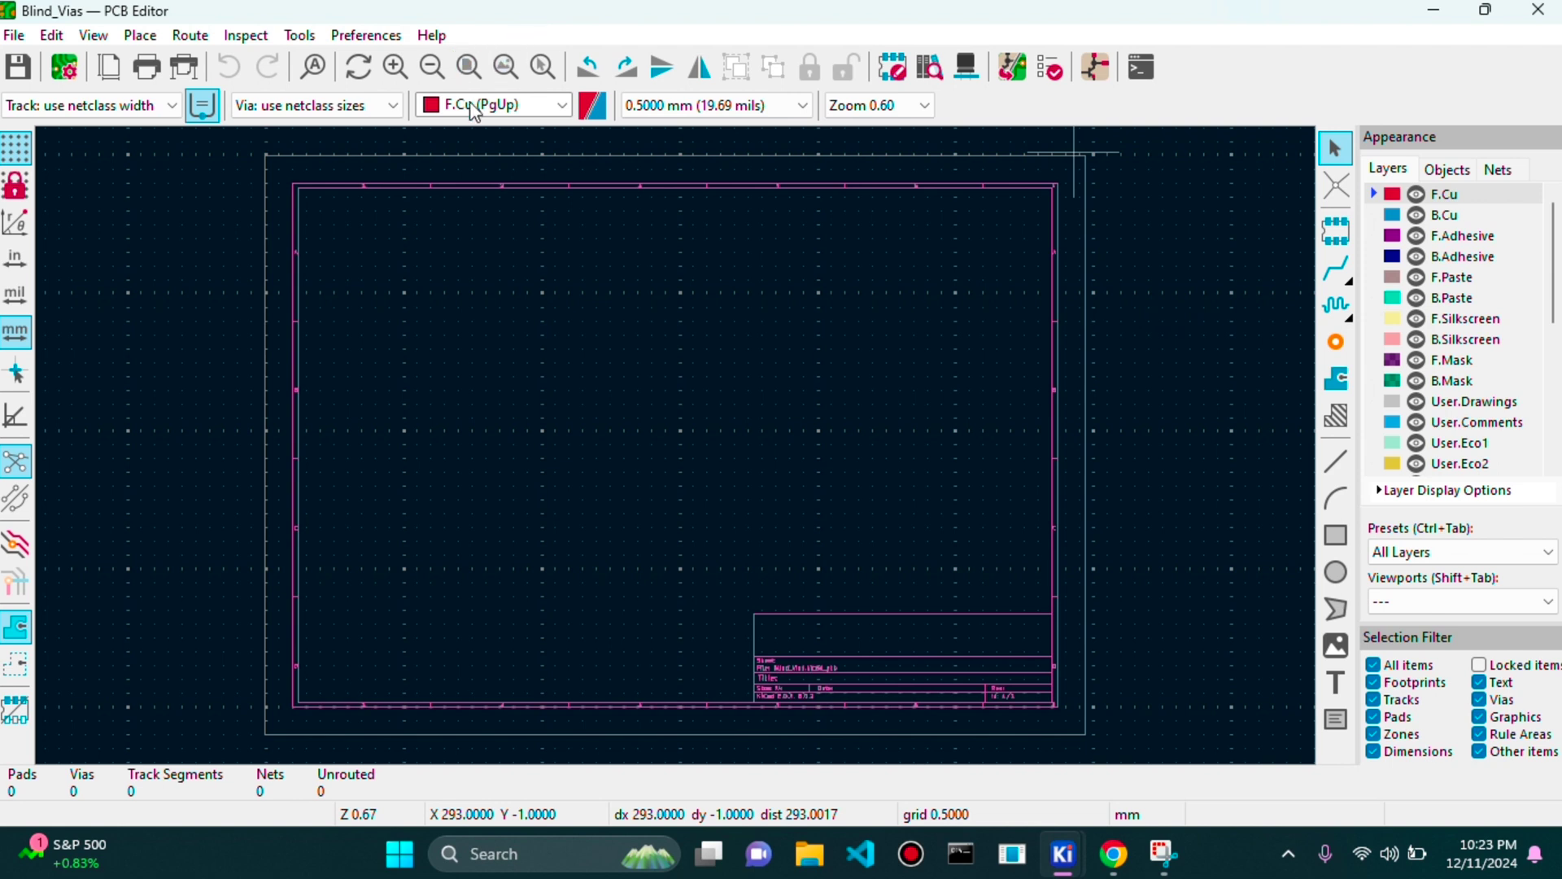
pyautogui.click(512, 105)
pyautogui.click(763, 280)
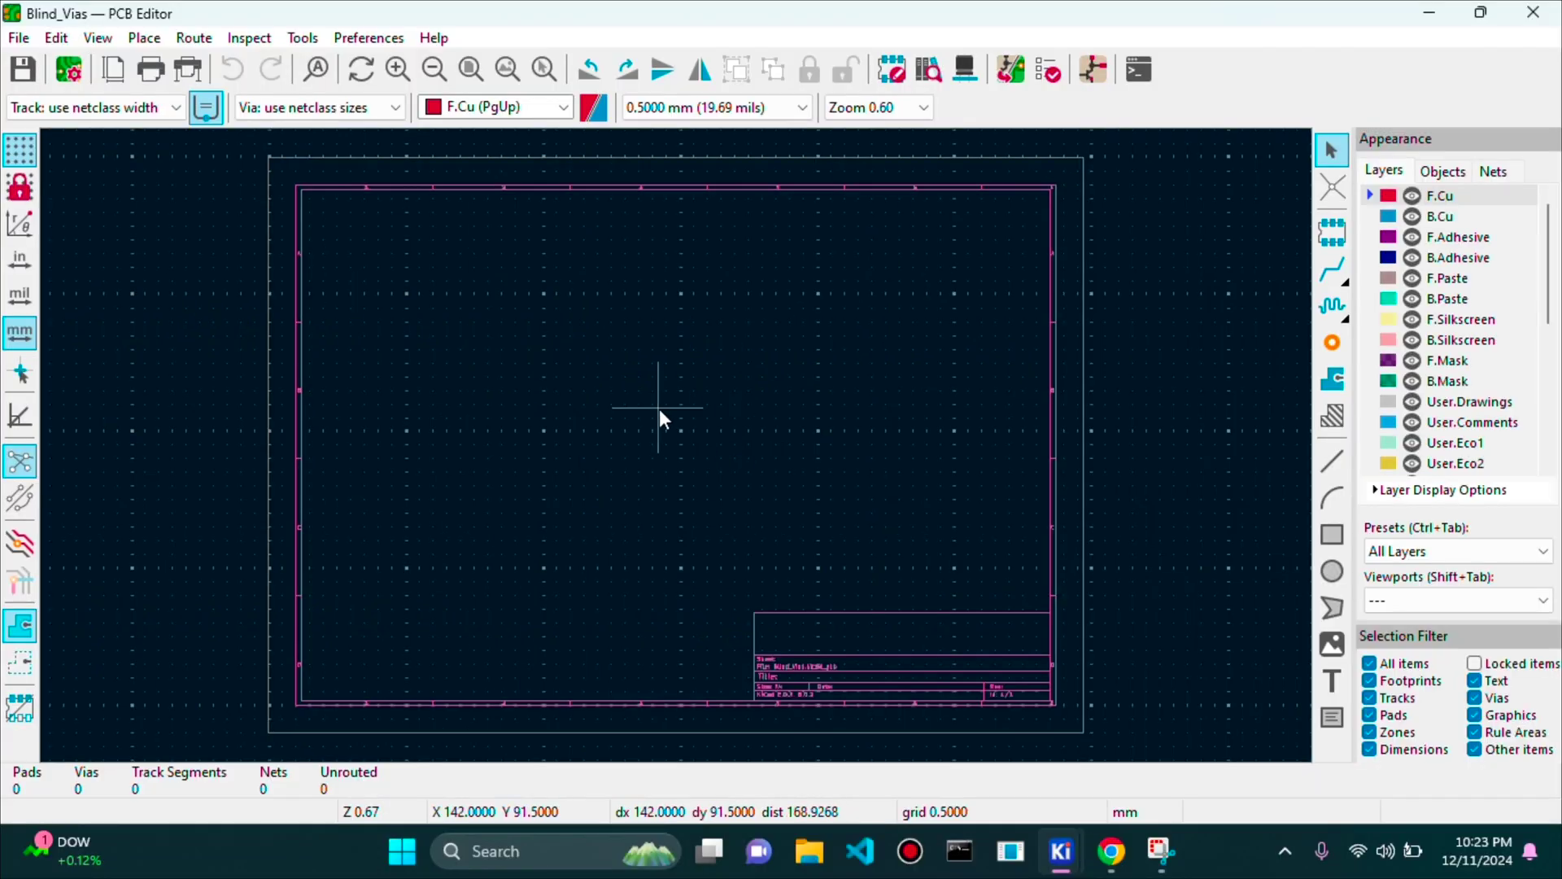
pyautogui.scroll(-2, 668, 423)
pyautogui.scroll(3, 693, 481)
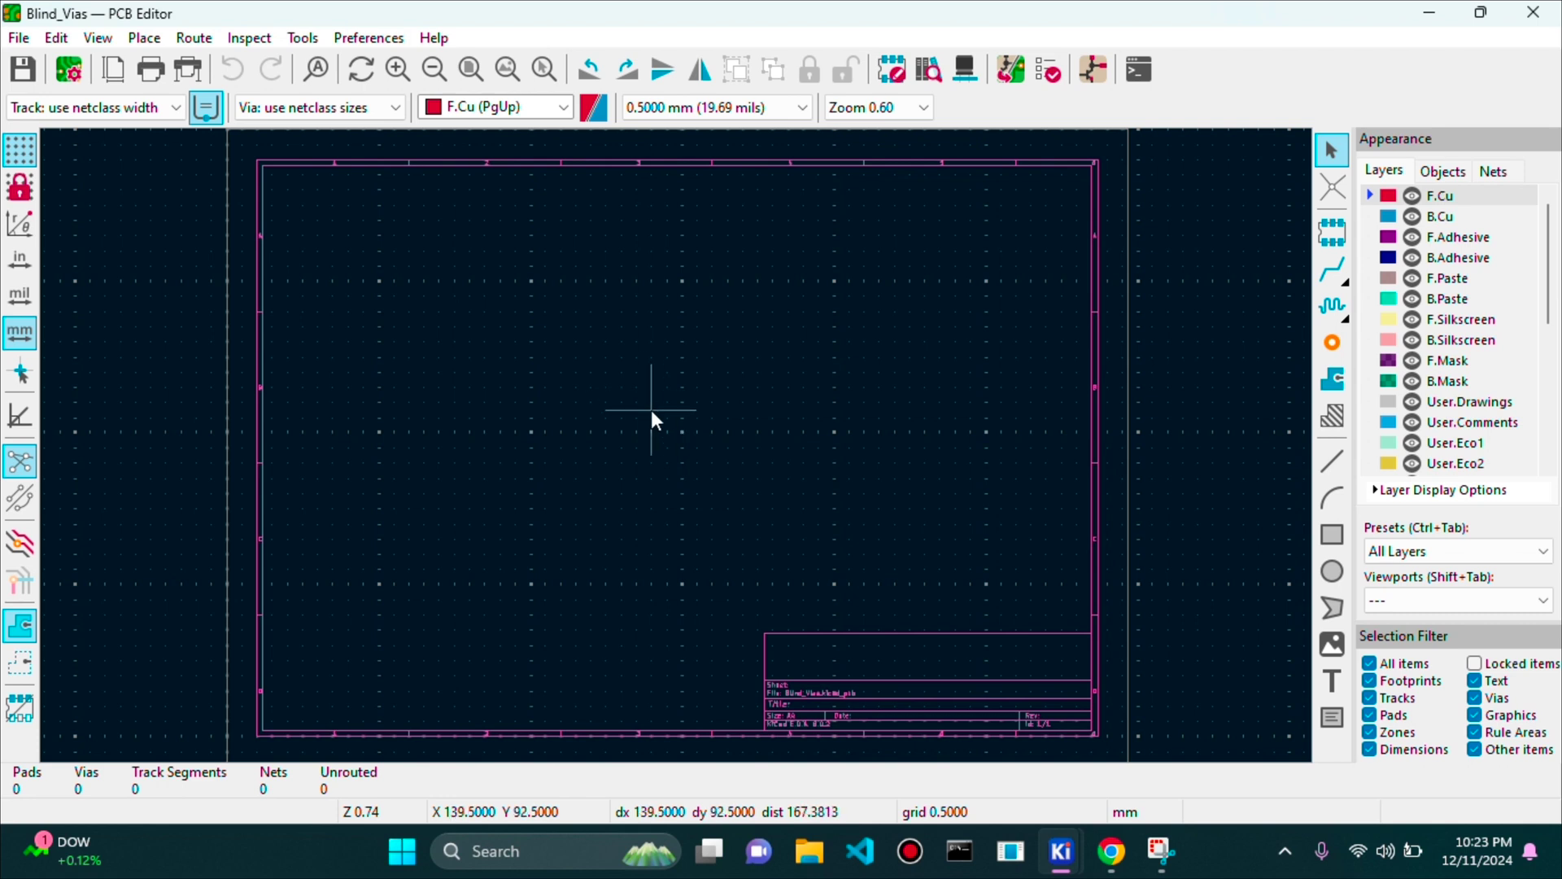
pyautogui.scroll(1, 676, 443)
pyautogui.scroll(-1, 678, 447)
pyautogui.scroll(1, 689, 469)
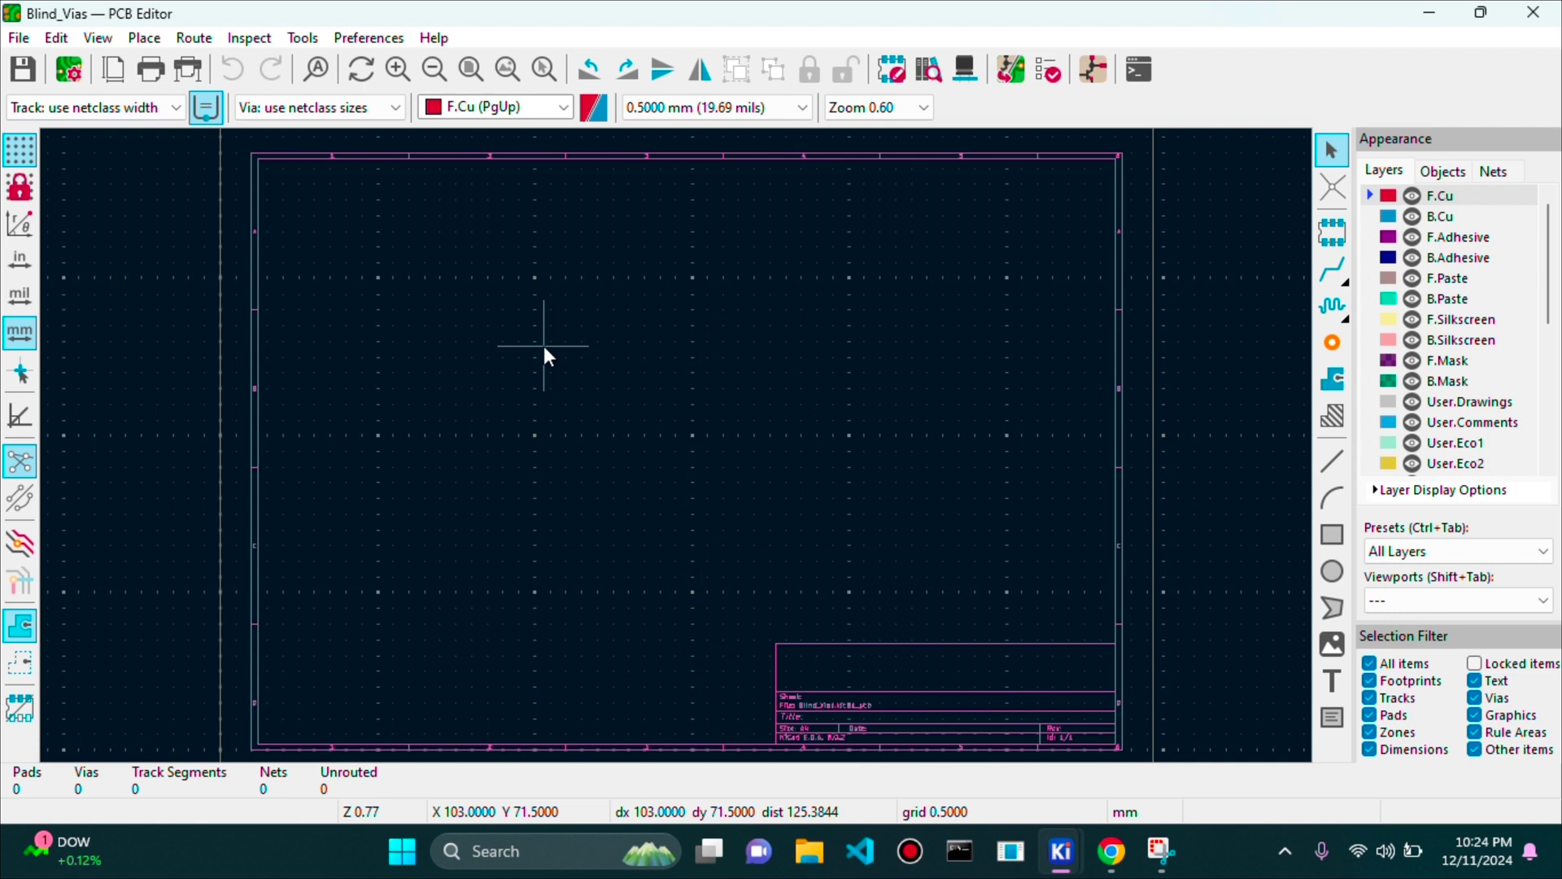
# Set the board's physical stackup to 4 copper layers in Board Setup.
pyautogui.click(19, 39)
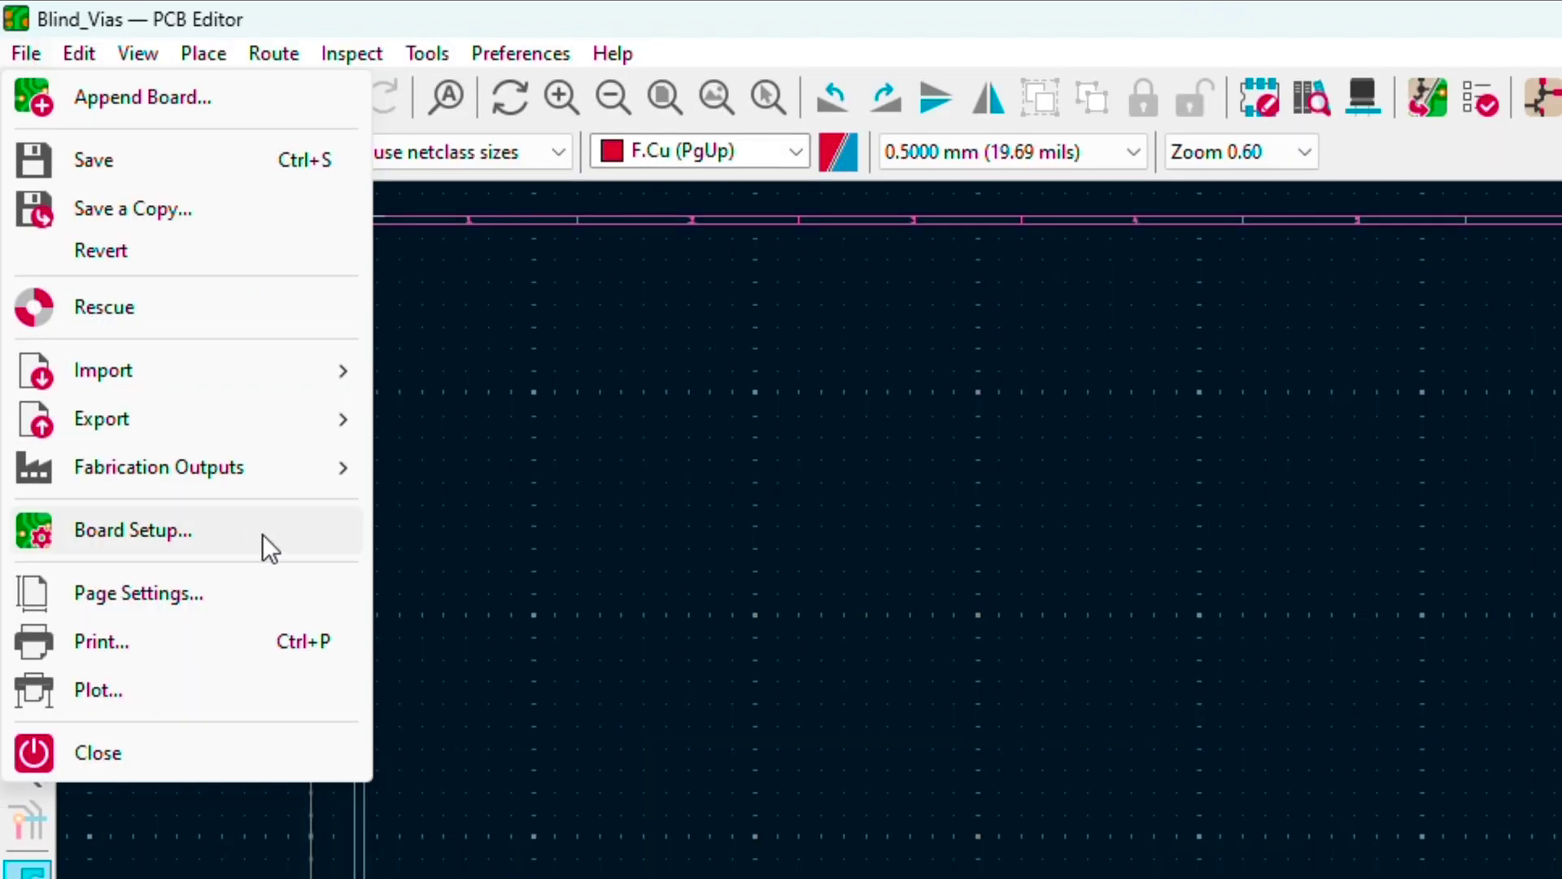
pyautogui.click(133, 530)
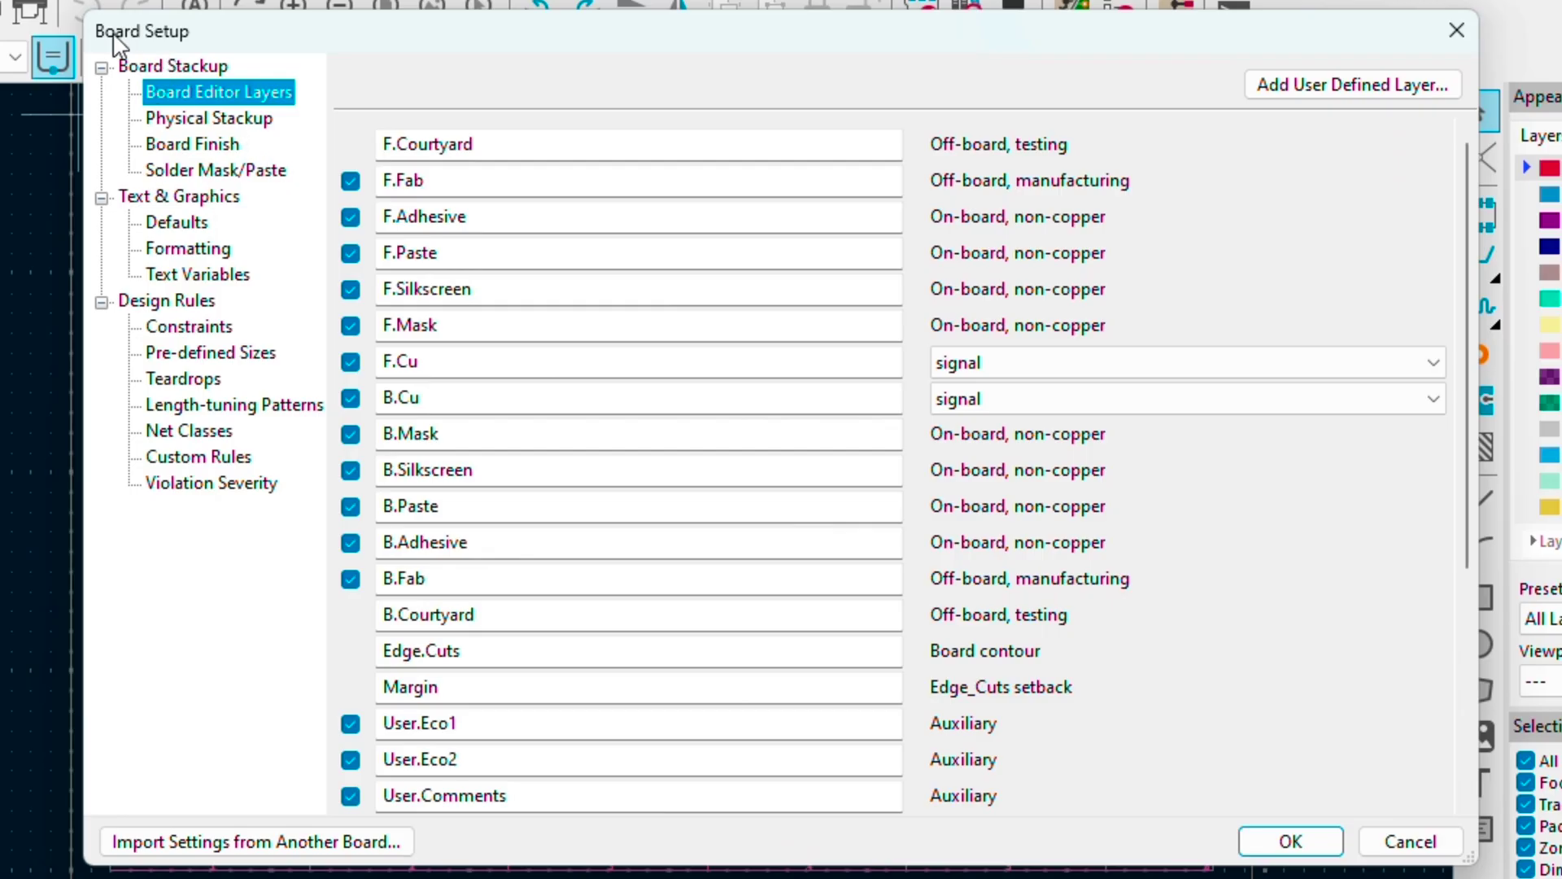
pyautogui.click(195, 120)
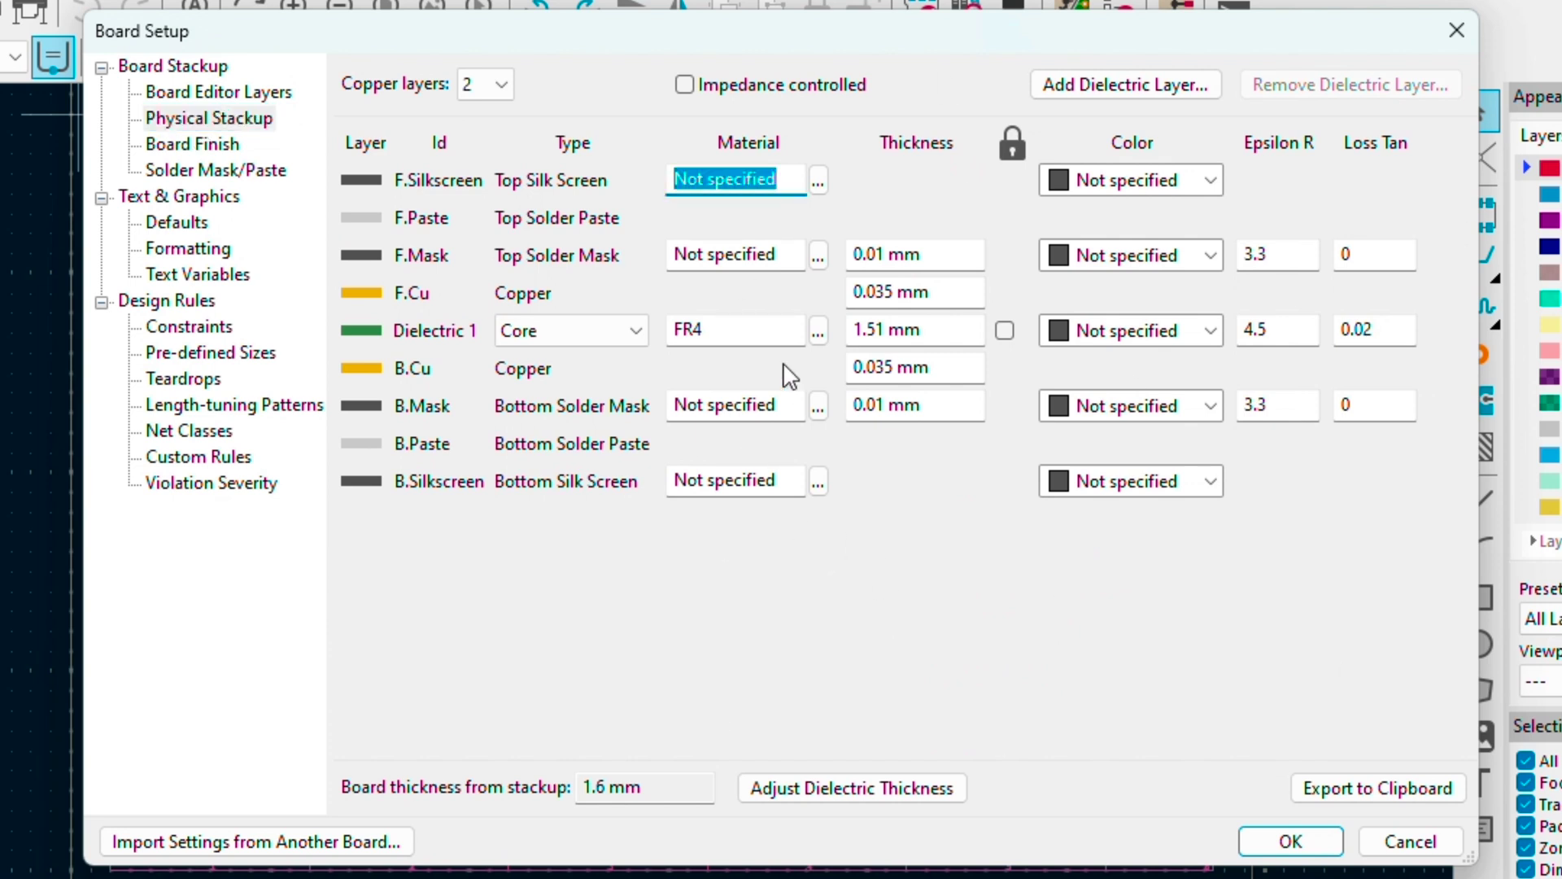
pyautogui.click(493, 85)
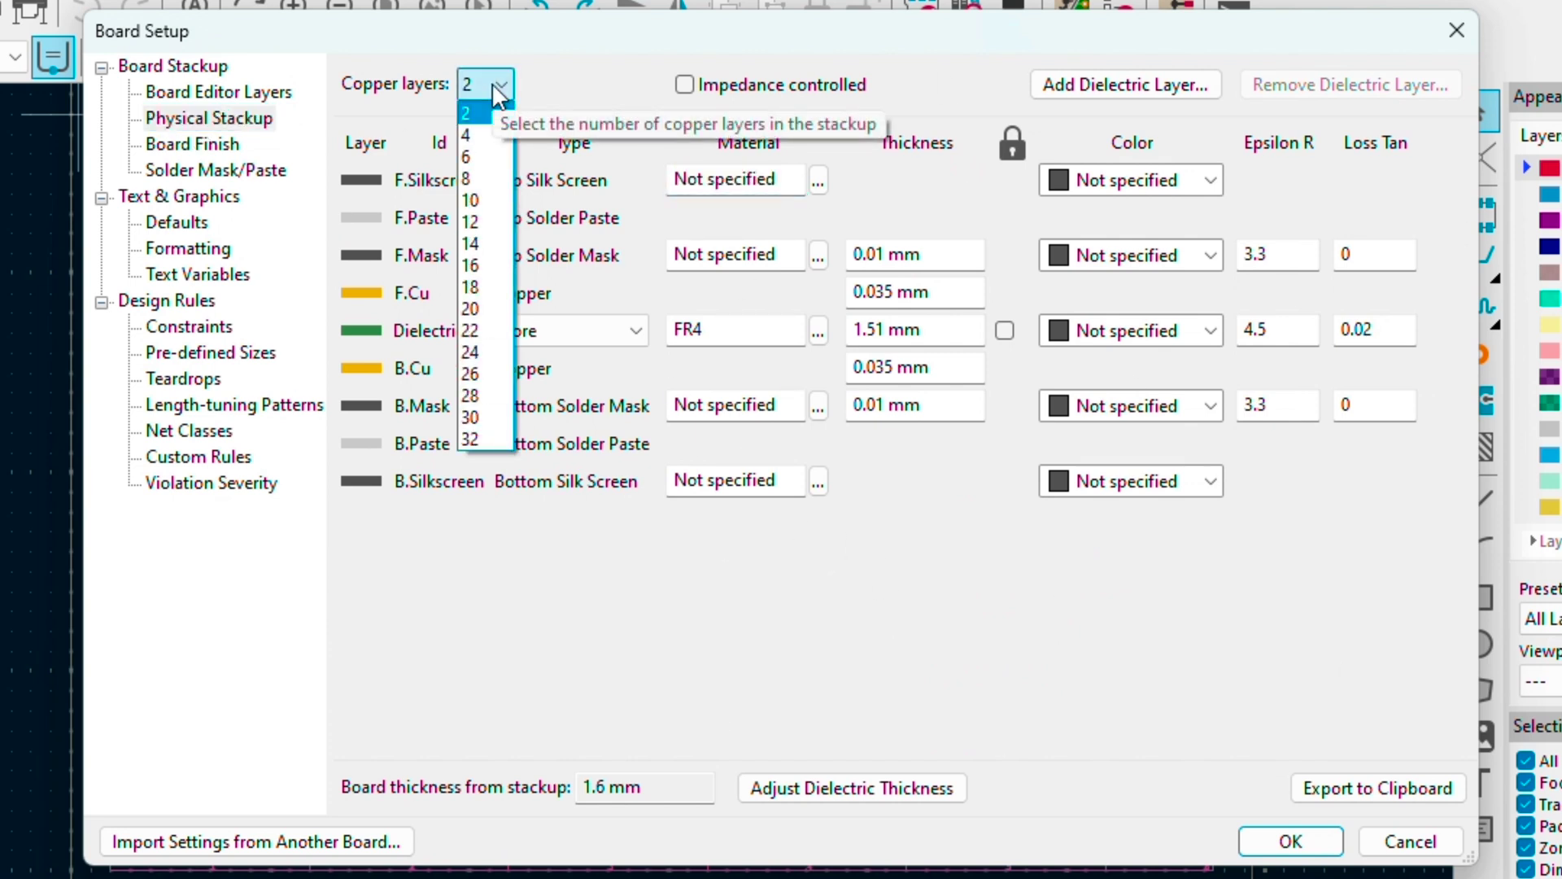
pyautogui.click(484, 137)
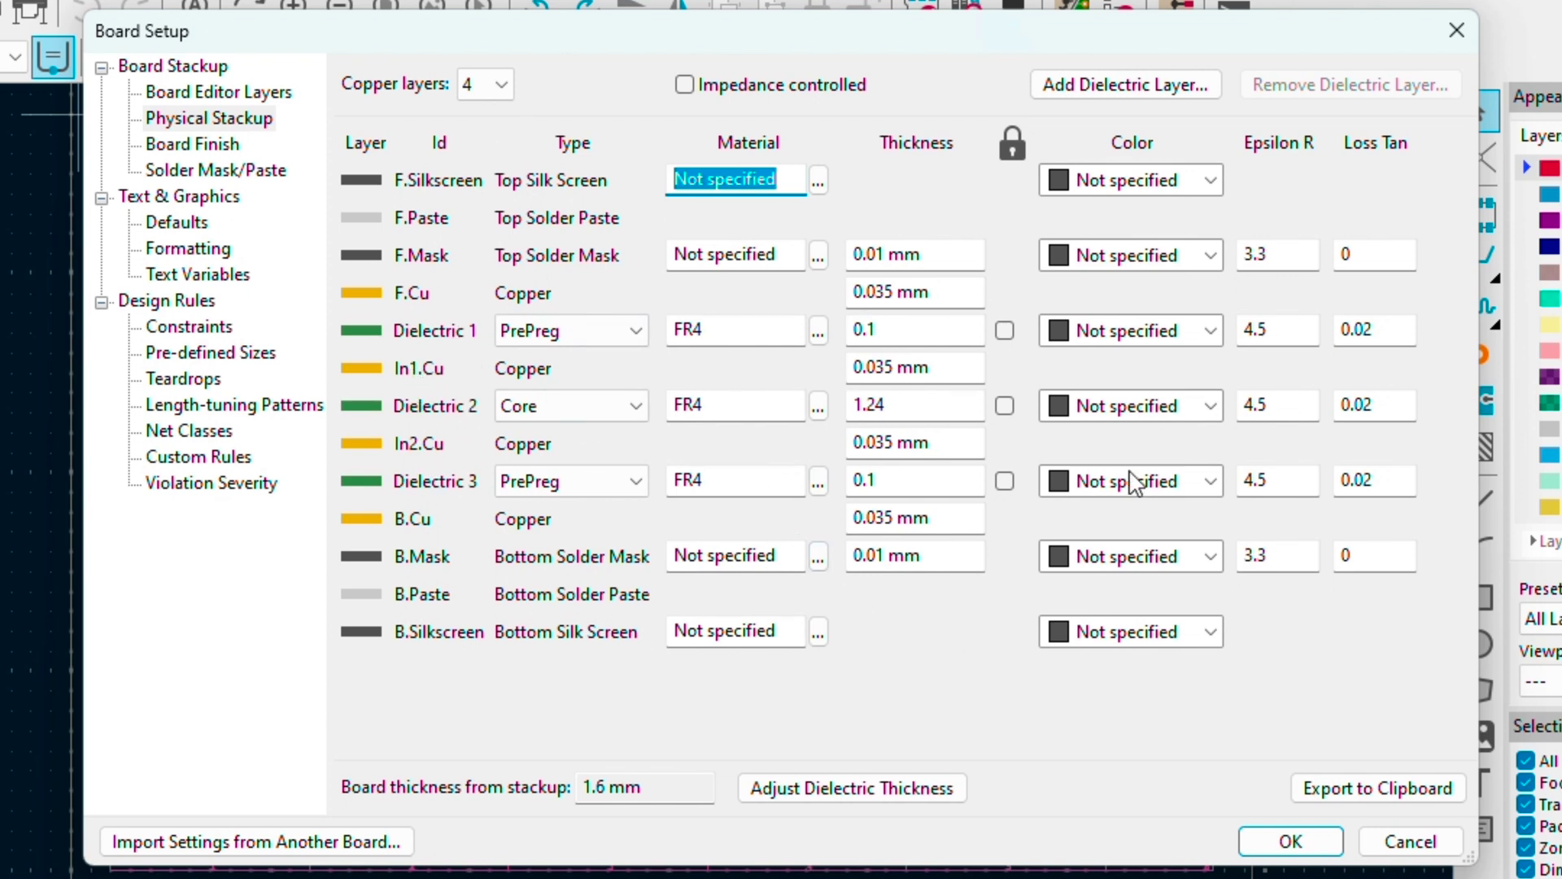
pyautogui.click(1291, 841)
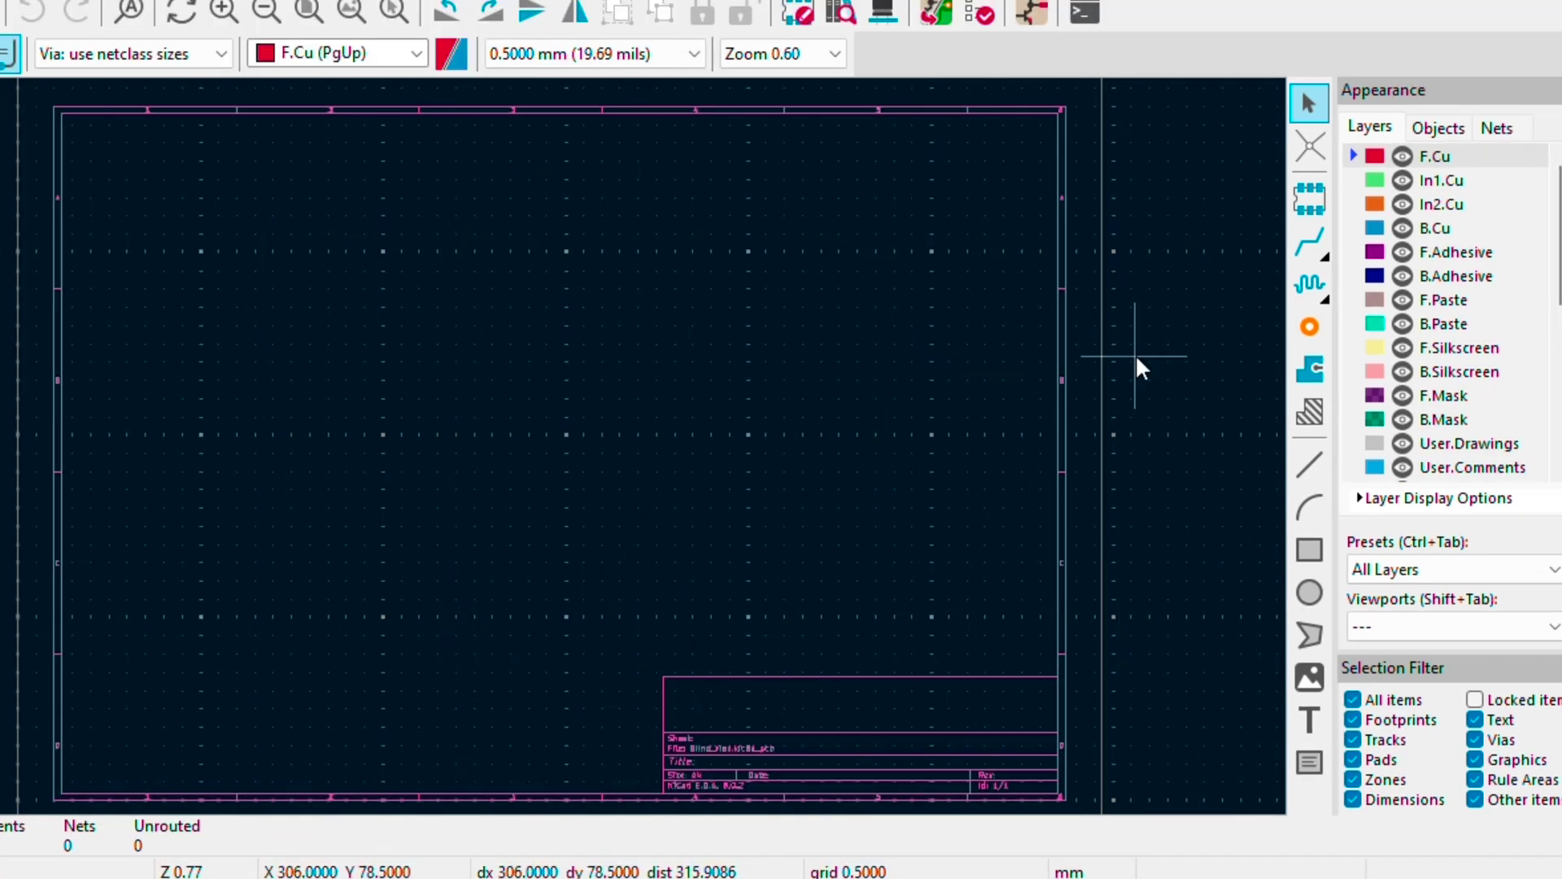
# Draw a rectangular board outline of about 66.5 by 37.5 mm on the Edge.Cuts layer, in the sheet's upper half.
pyautogui.scroll(-1, 1402, 399)
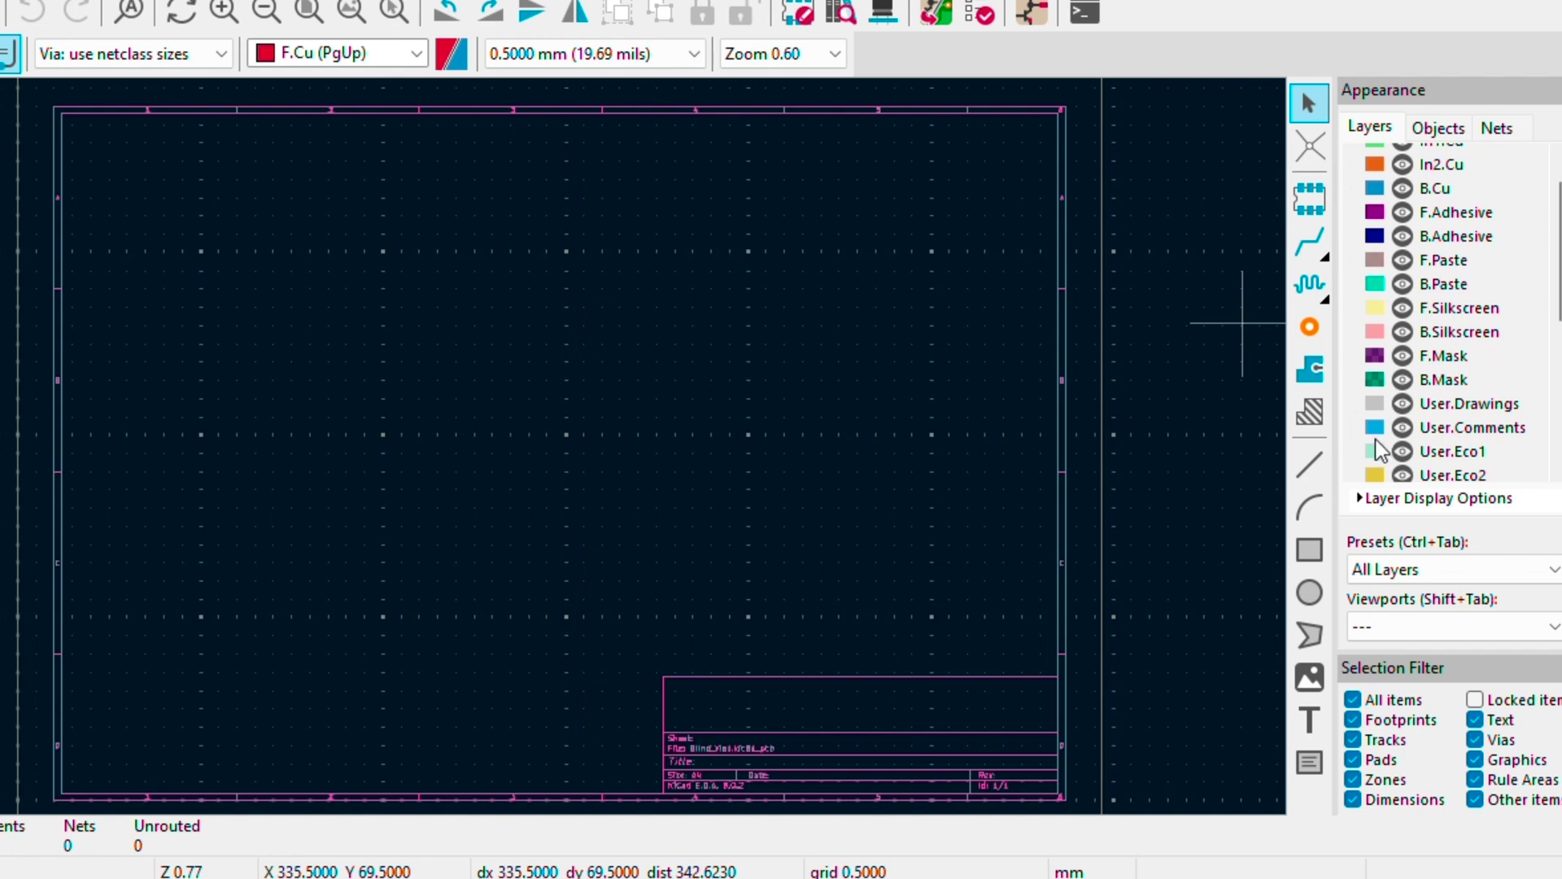
pyautogui.scroll(-1, 1373, 443)
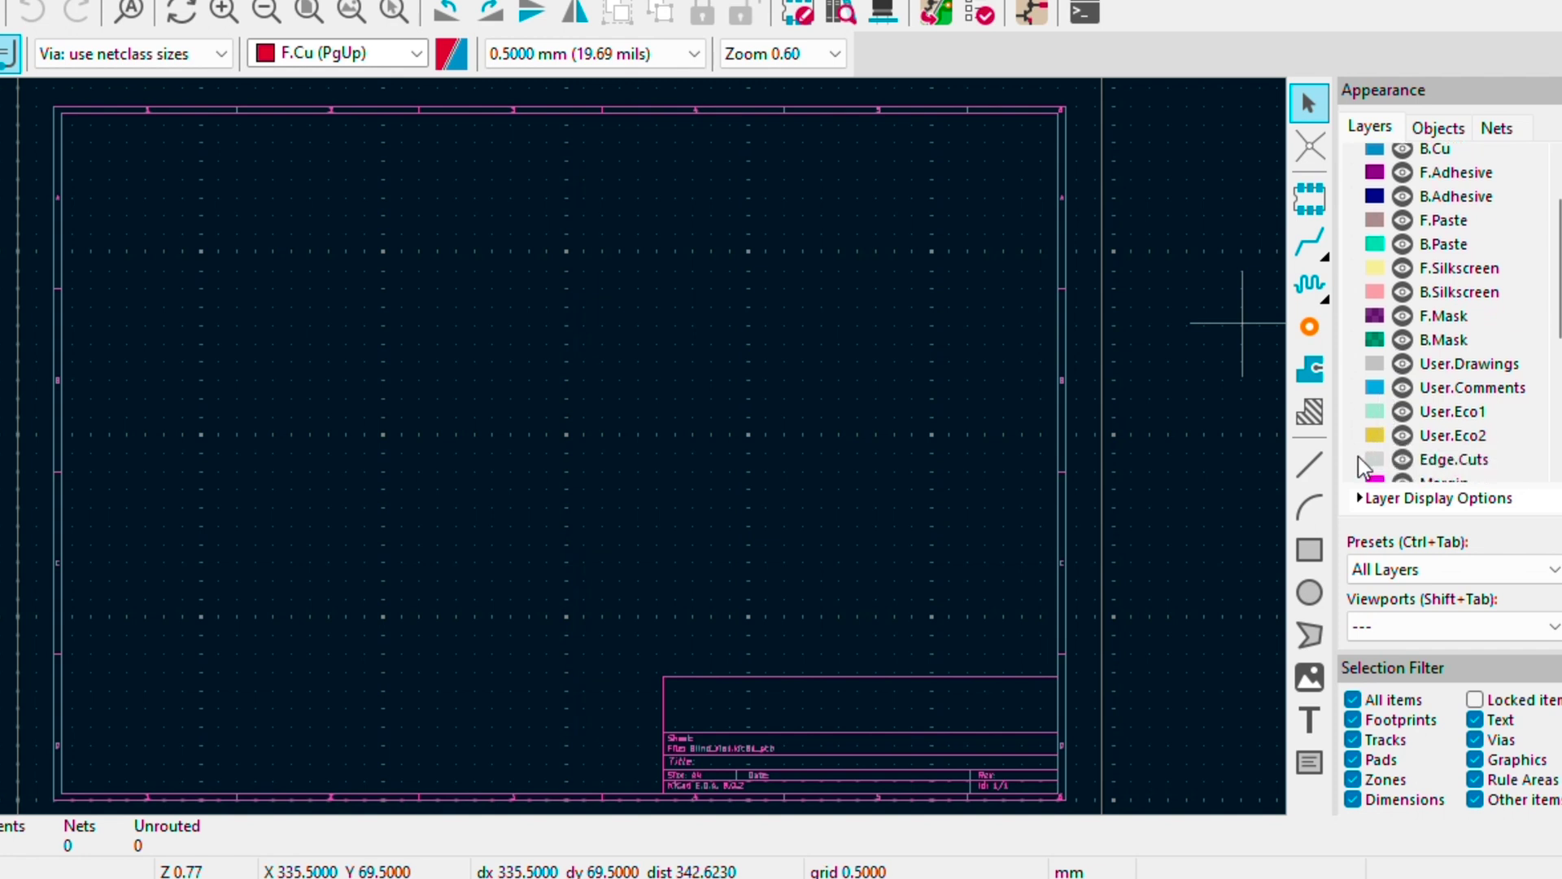
pyautogui.click(1358, 458)
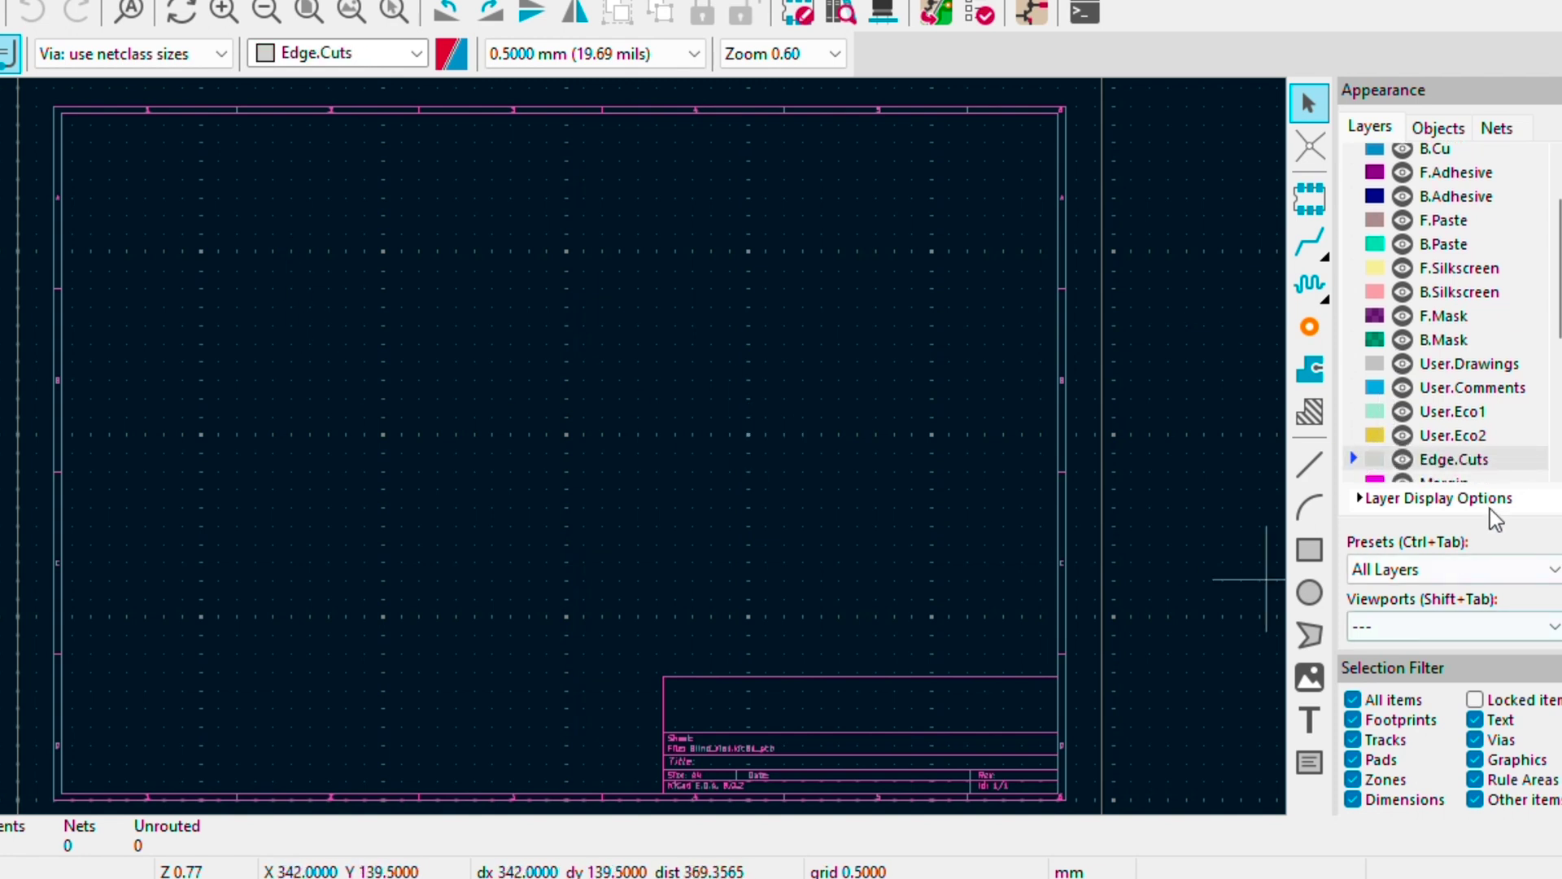
pyautogui.click(1309, 549)
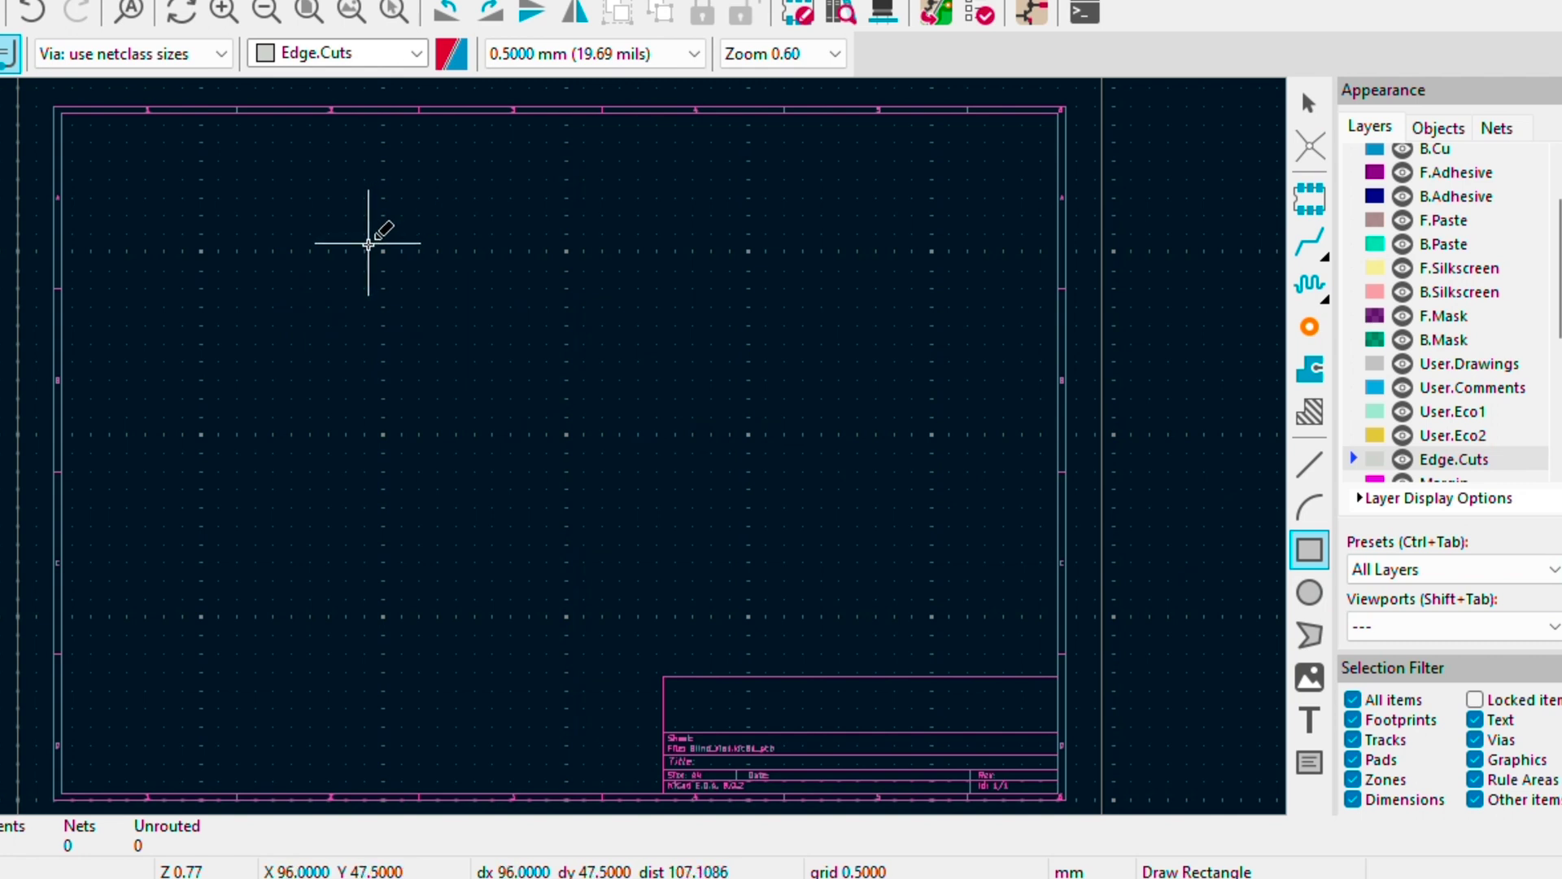
pyautogui.click(364, 248)
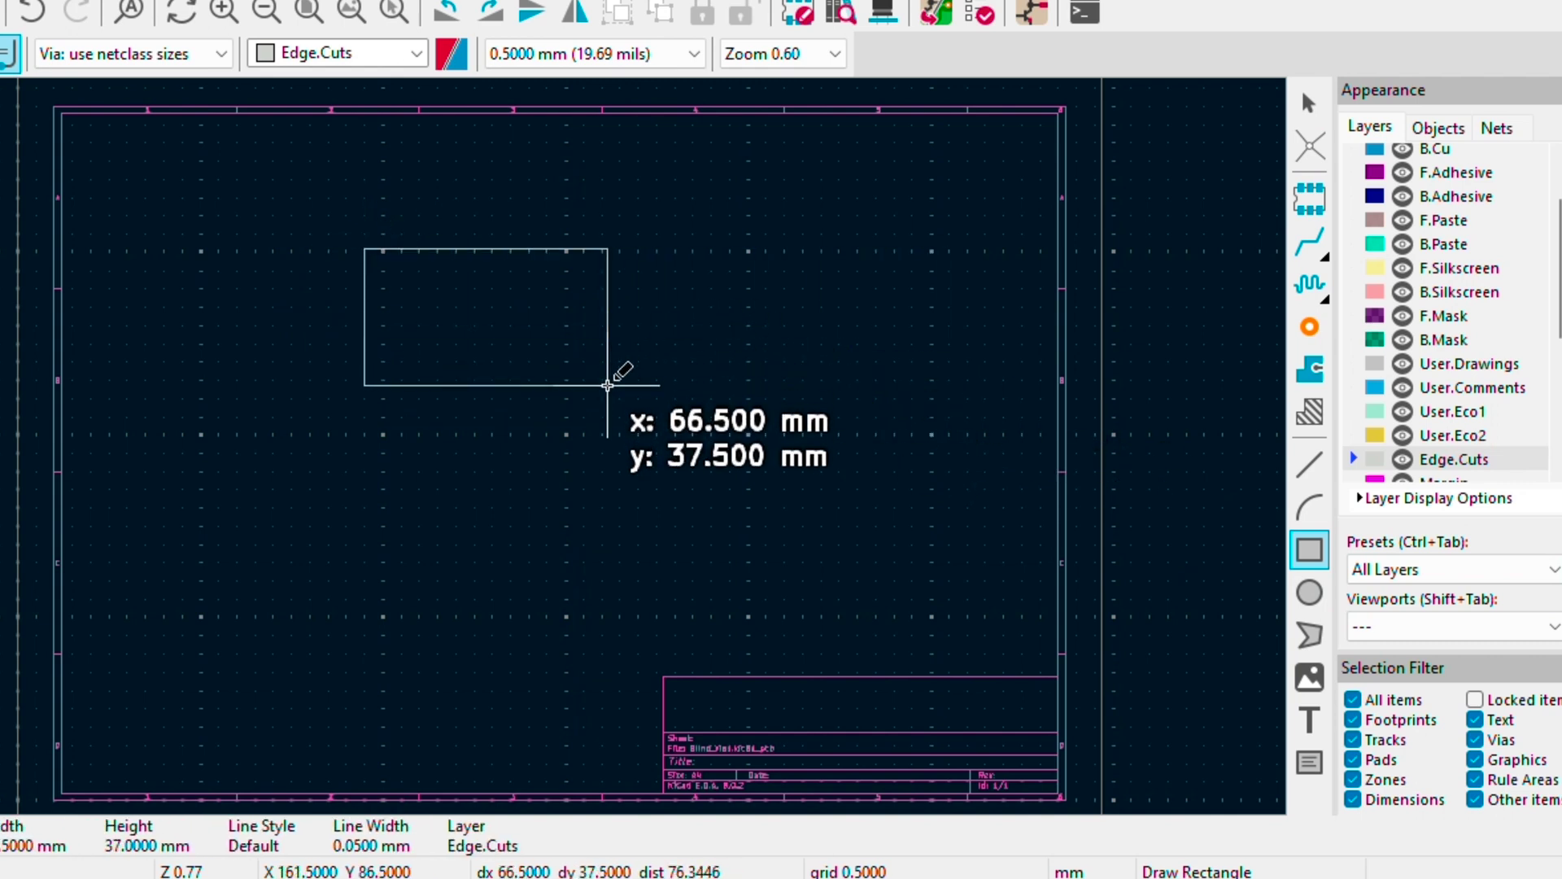
pyautogui.click(607, 384)
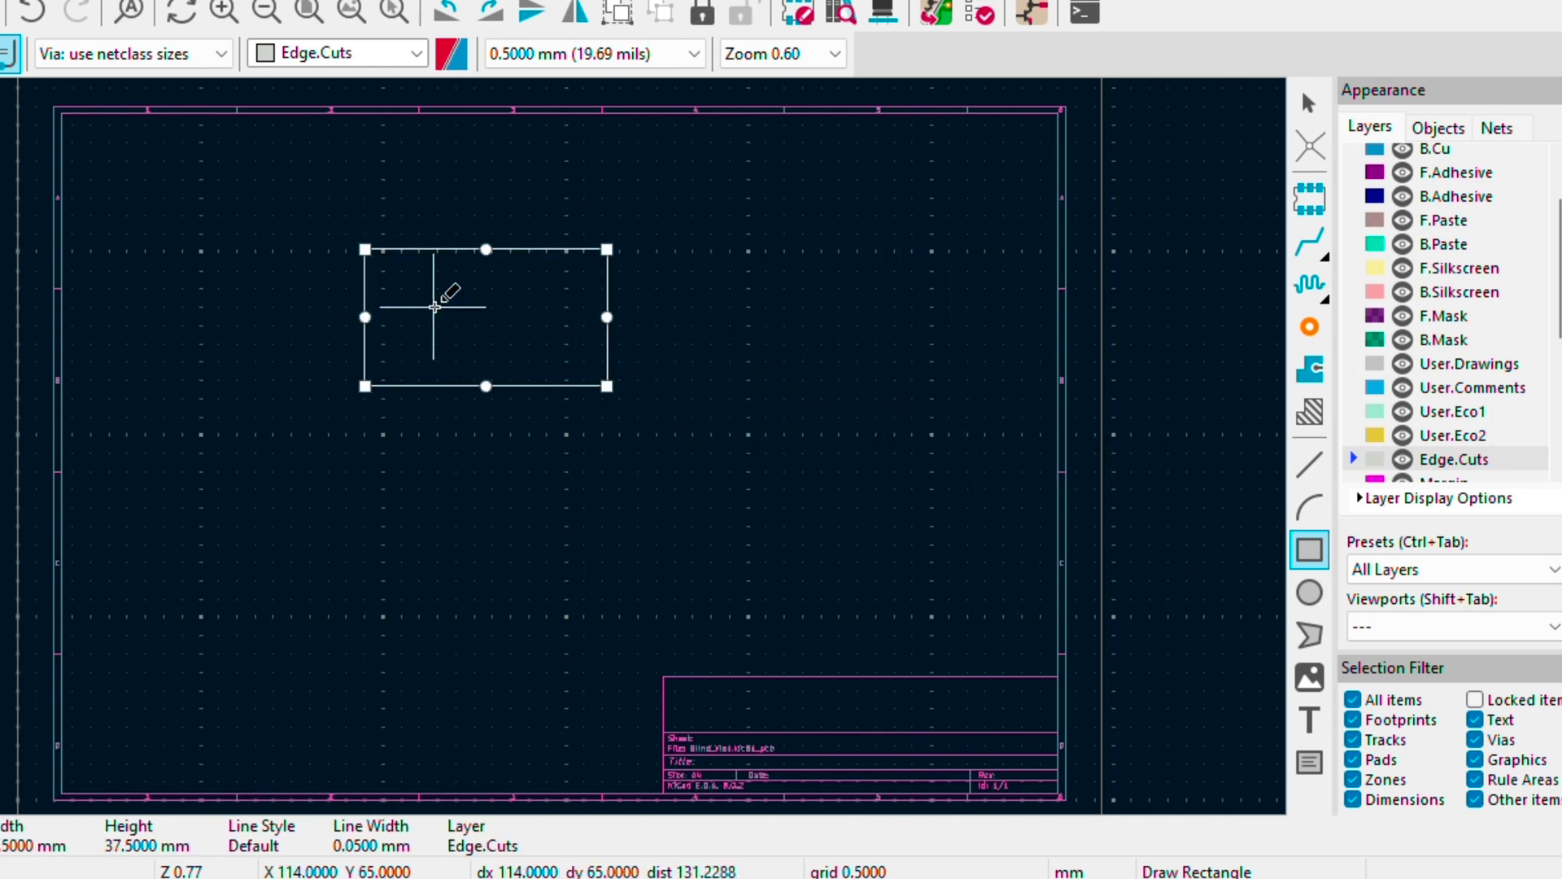
pyautogui.press('Escape')
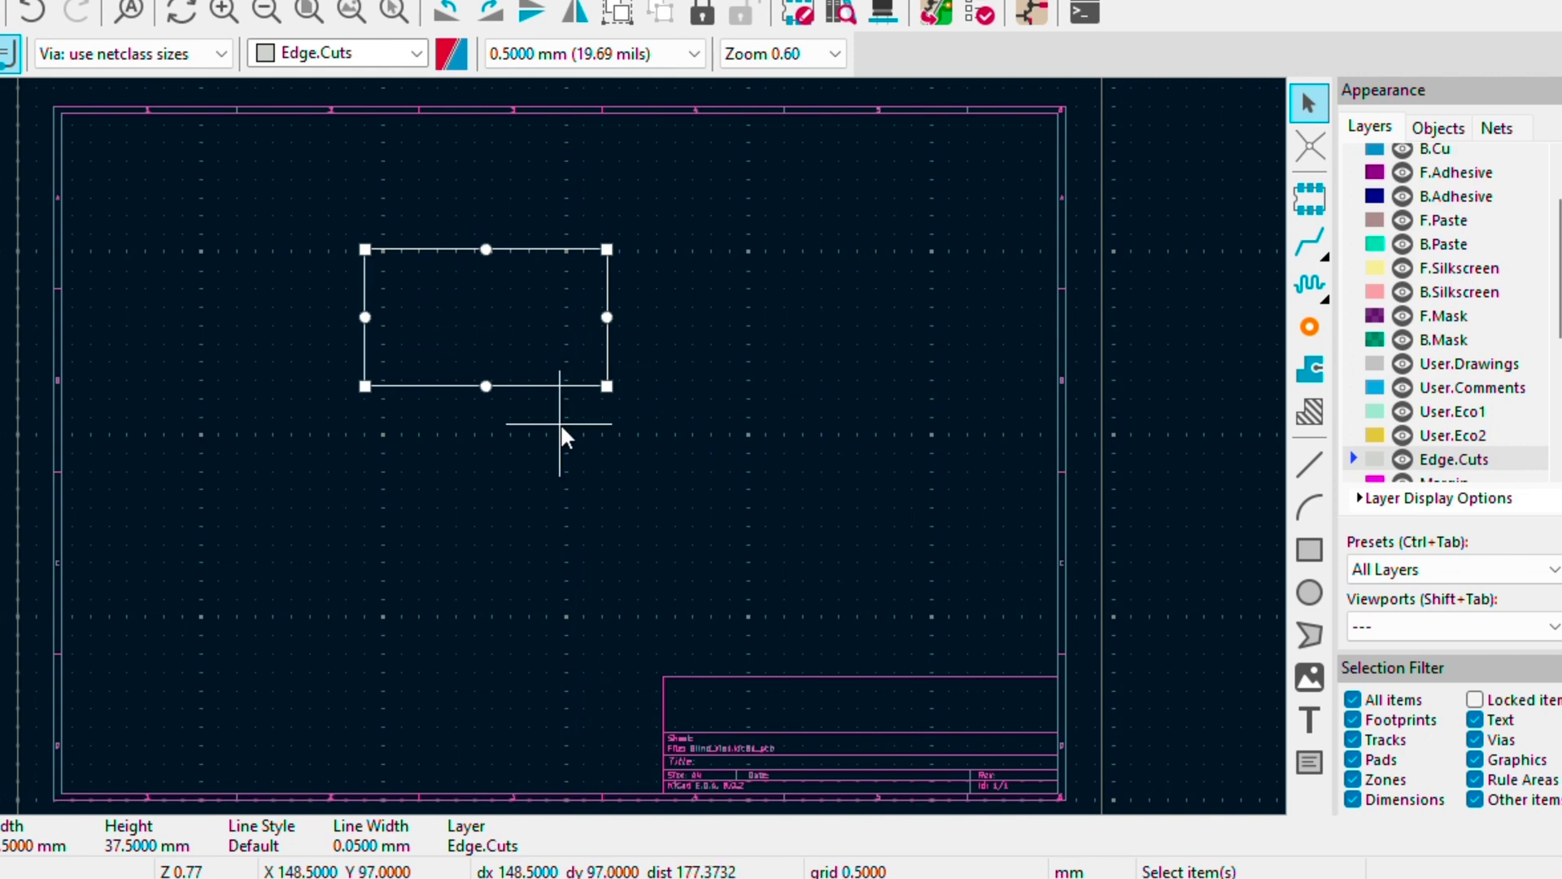
# Inspect the board outline in the 3D Viewer, then return to the layout.
pyautogui.click(560, 423)
pyautogui.hotkey('alt', '3')
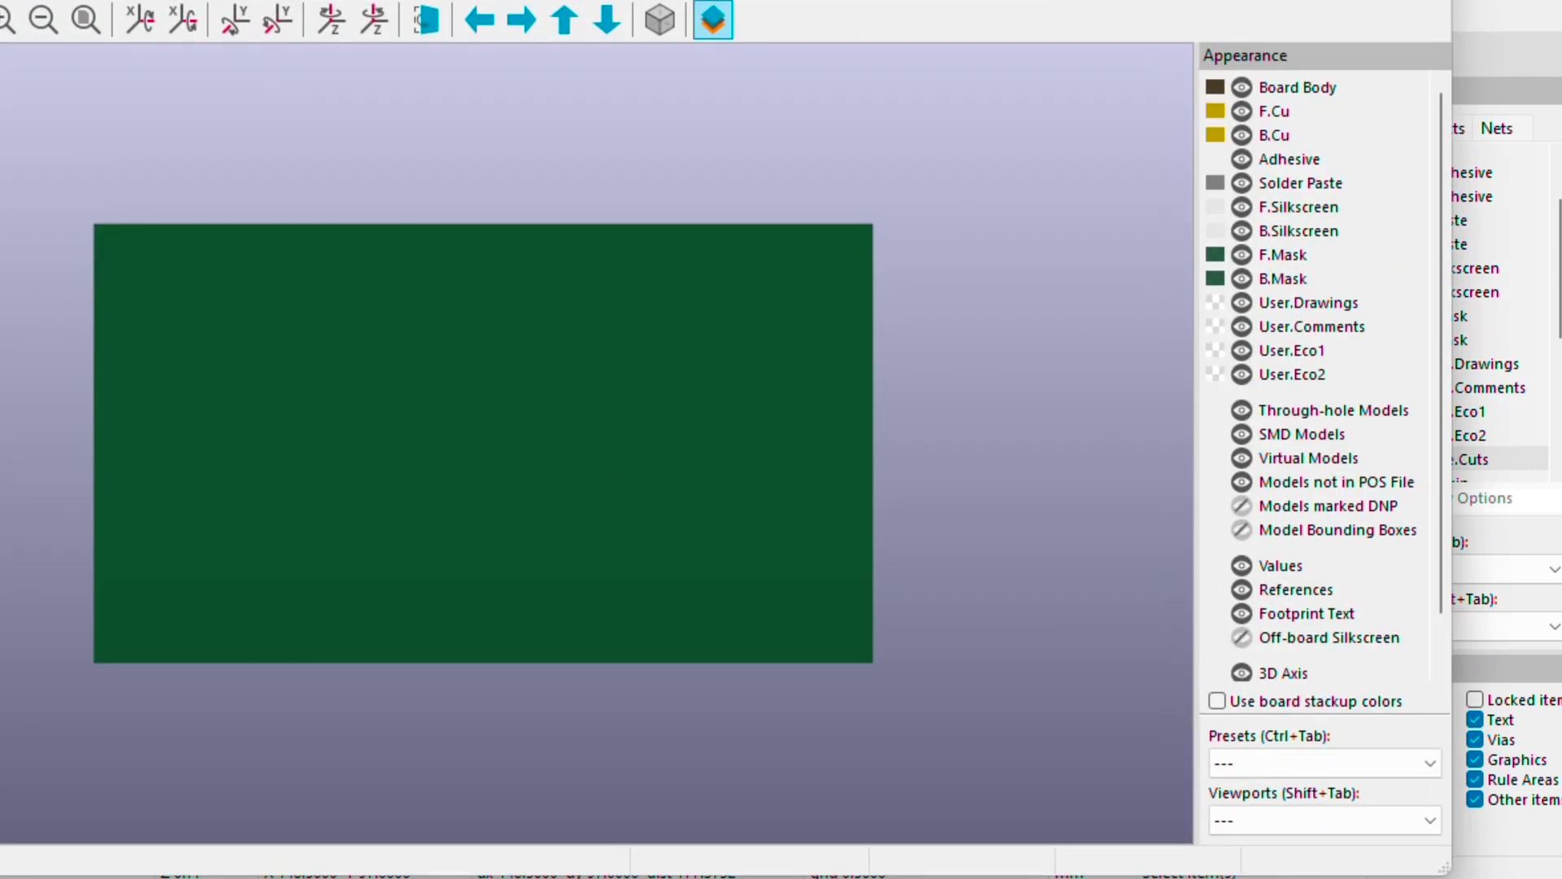
pyautogui.click(1430, 2)
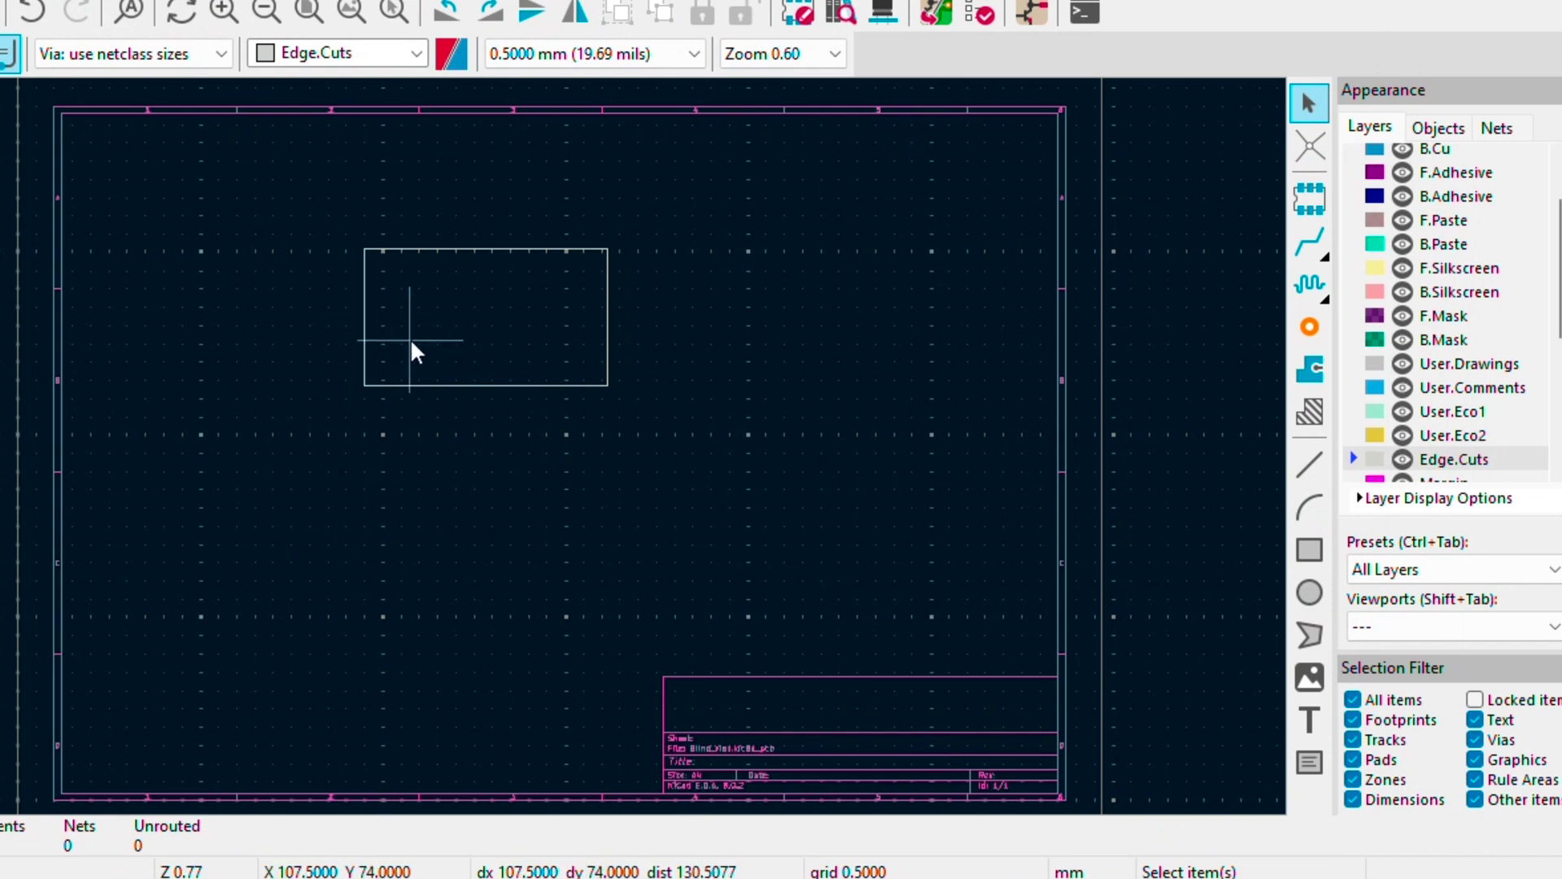
# With F.Cu as the active layer, place four vias in a rectangular arrangement in the upper-left part of the board outline.
pyautogui.scroll(2, 410, 339)
pyautogui.scroll(4, 551, 453)
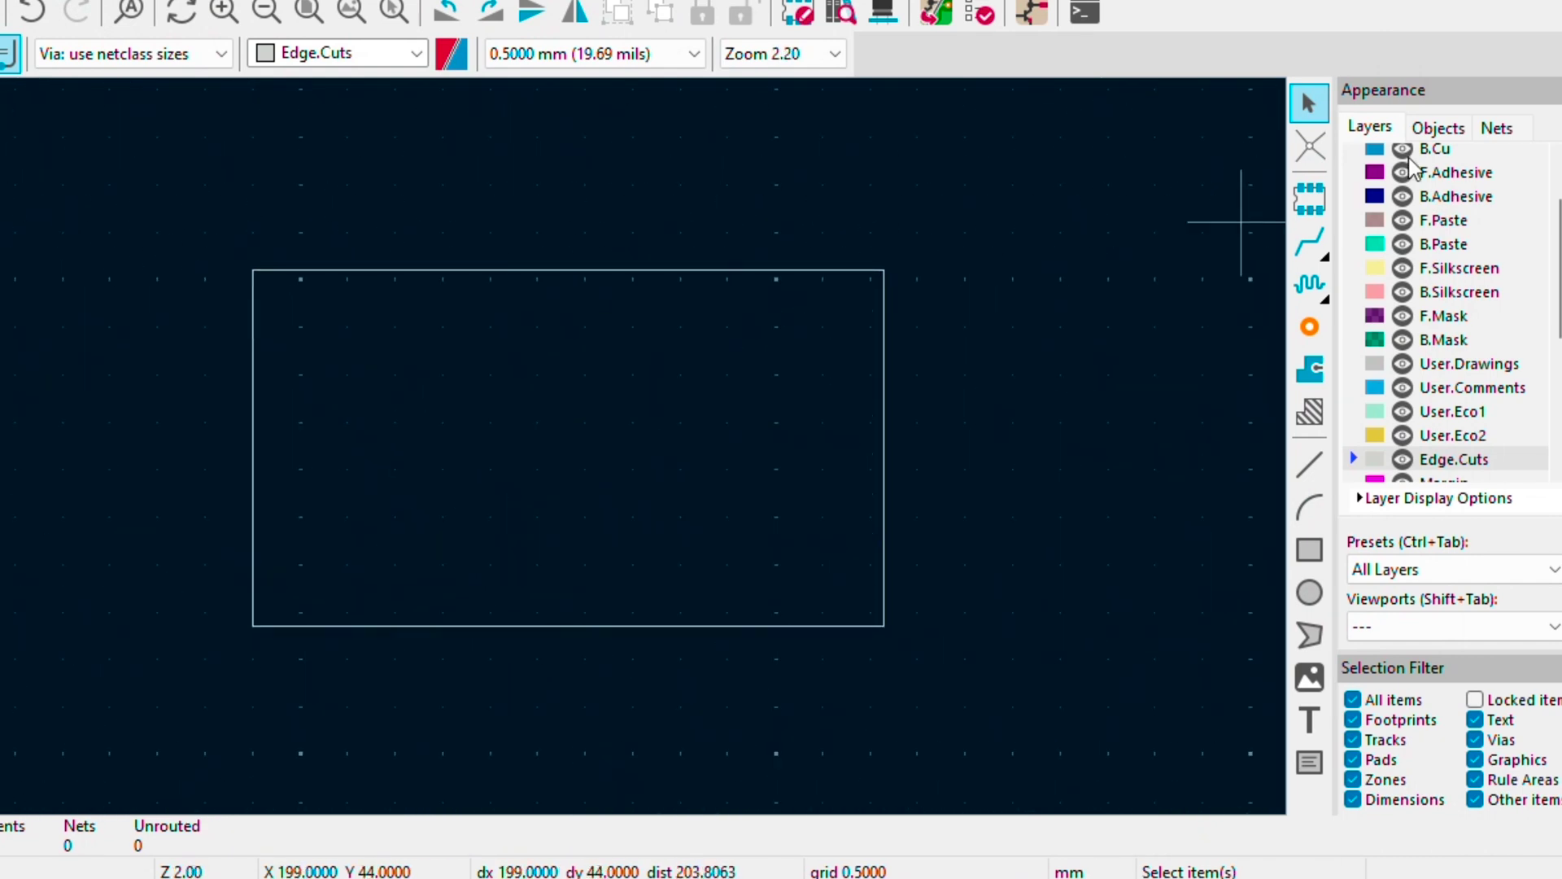
pyautogui.scroll(3, 1425, 297)
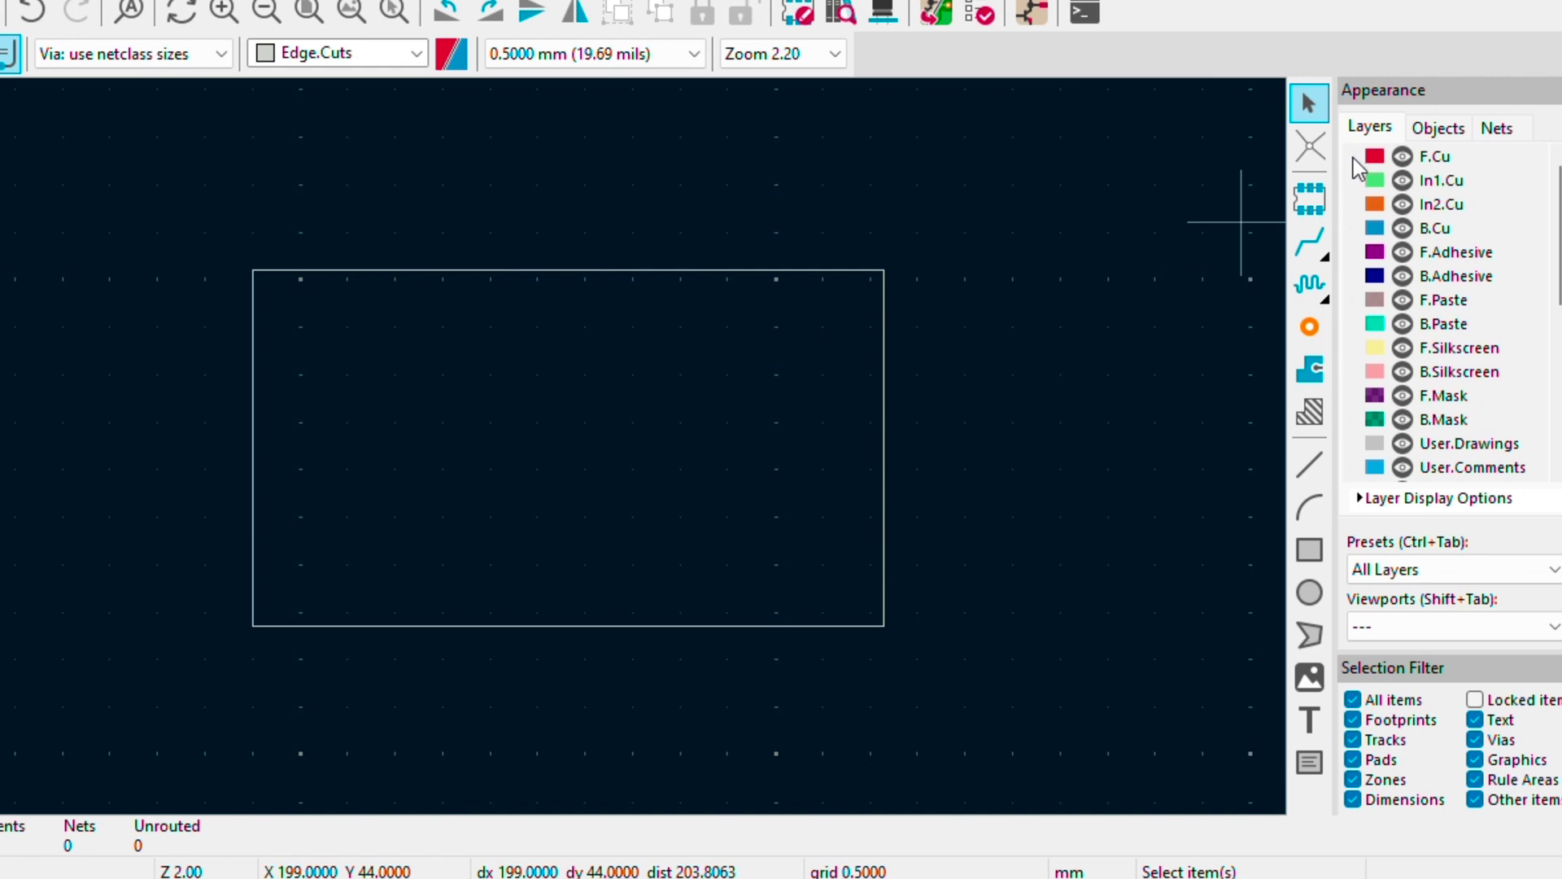
pyautogui.click(1357, 158)
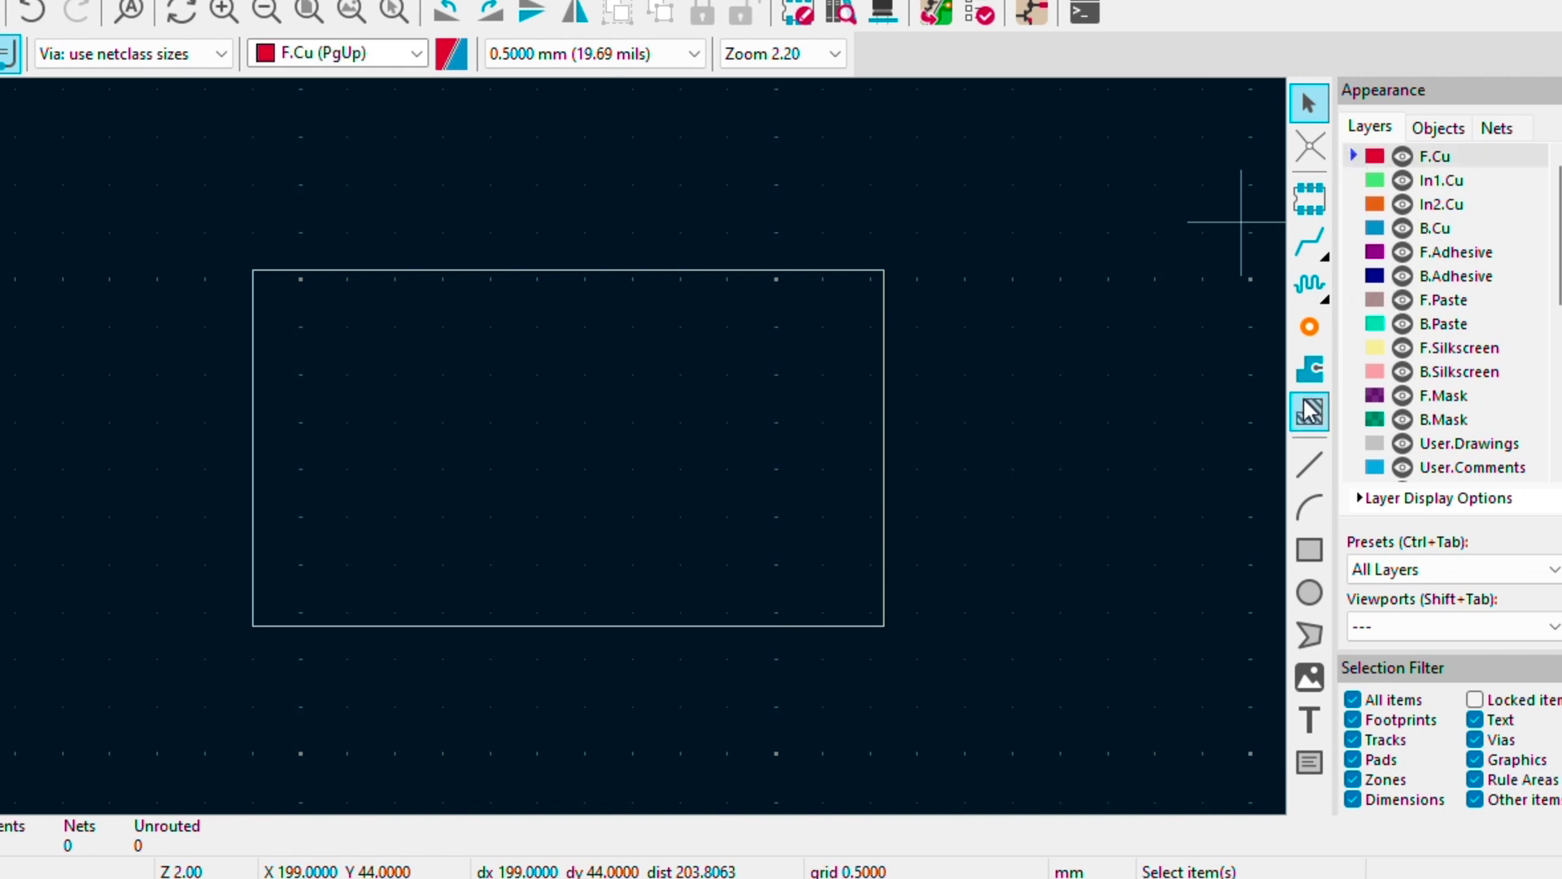
pyautogui.click(1309, 326)
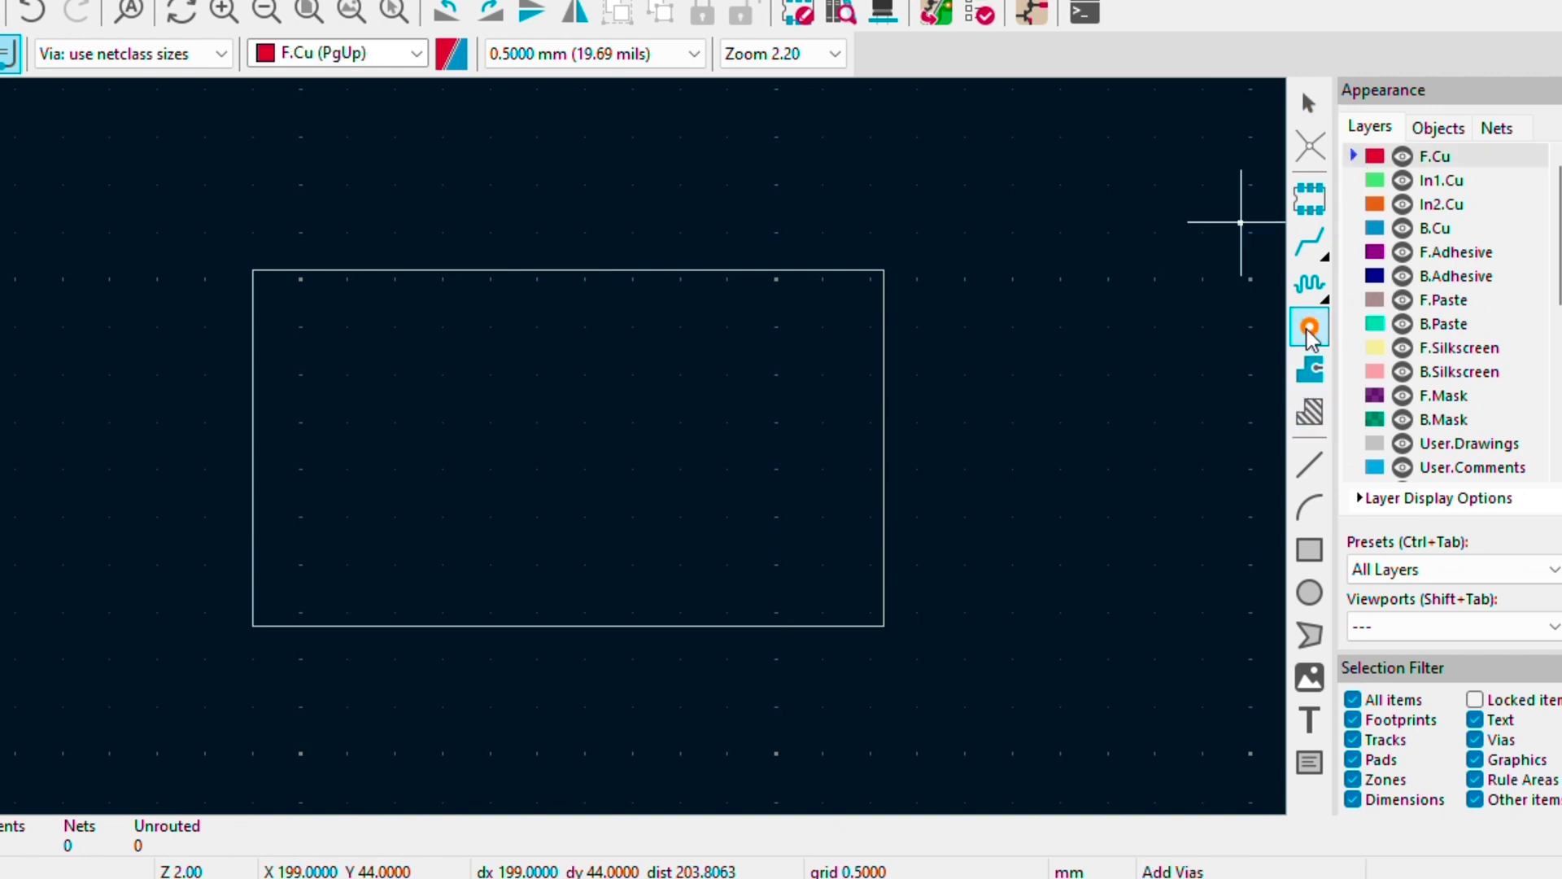
pyautogui.click(438, 356)
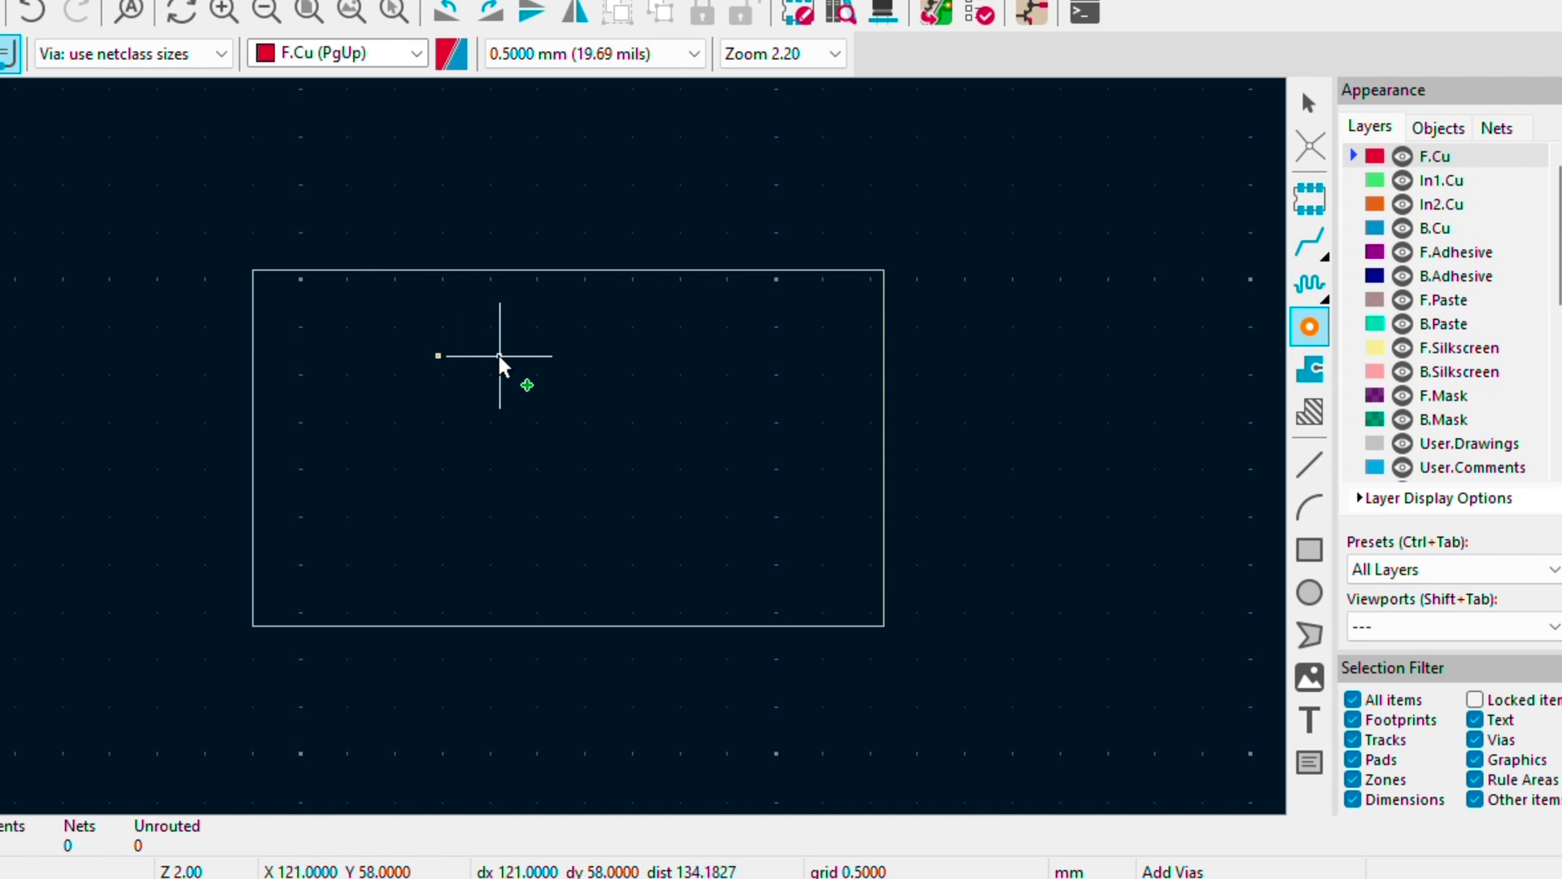
pyautogui.click(500, 355)
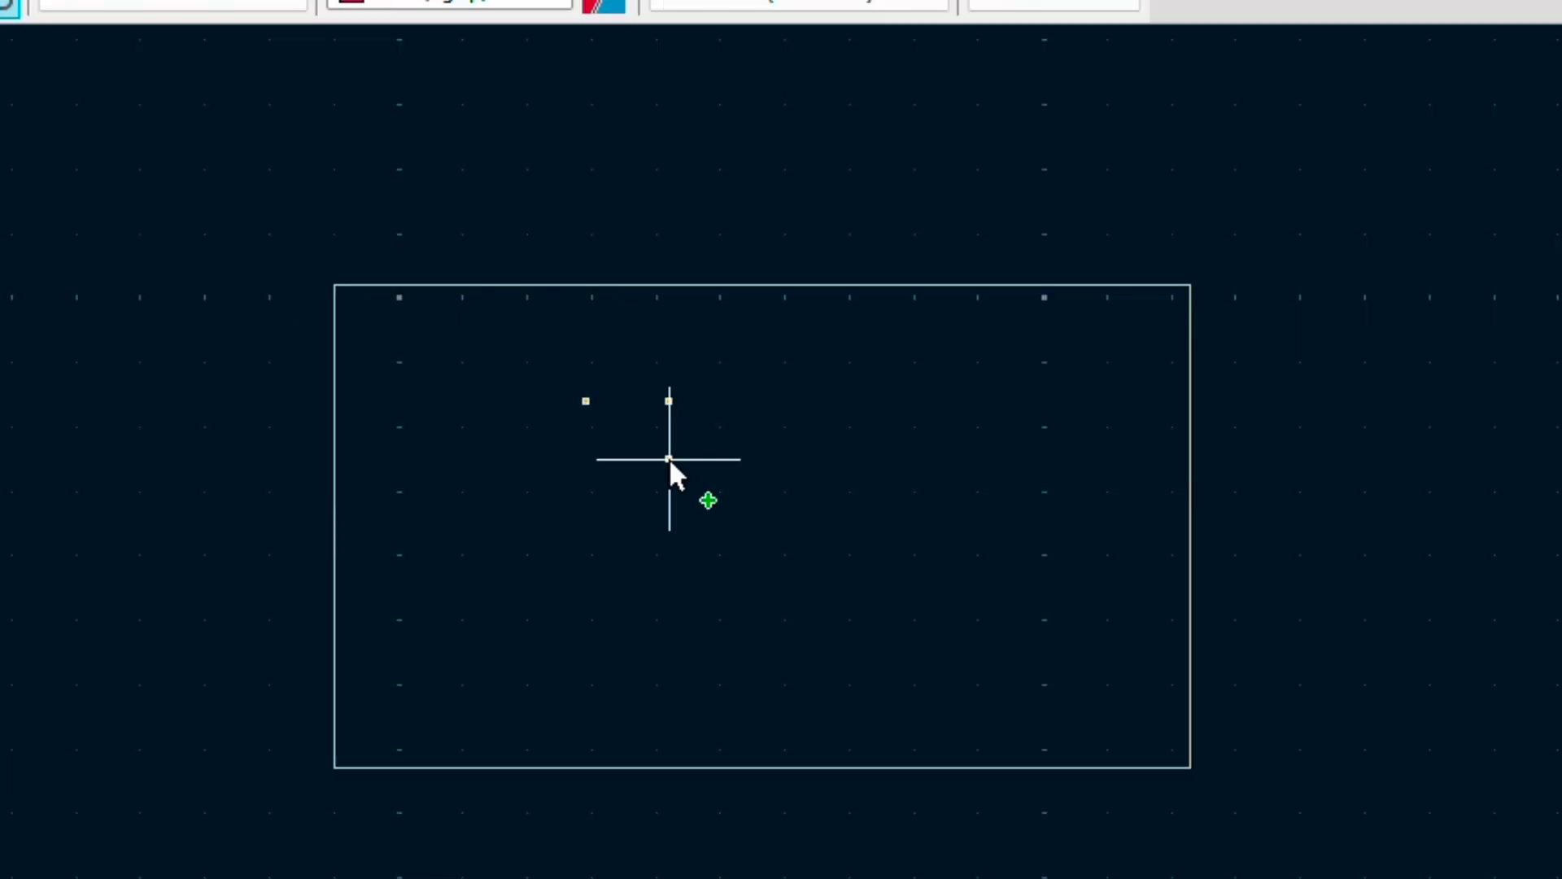
pyautogui.click(668, 458)
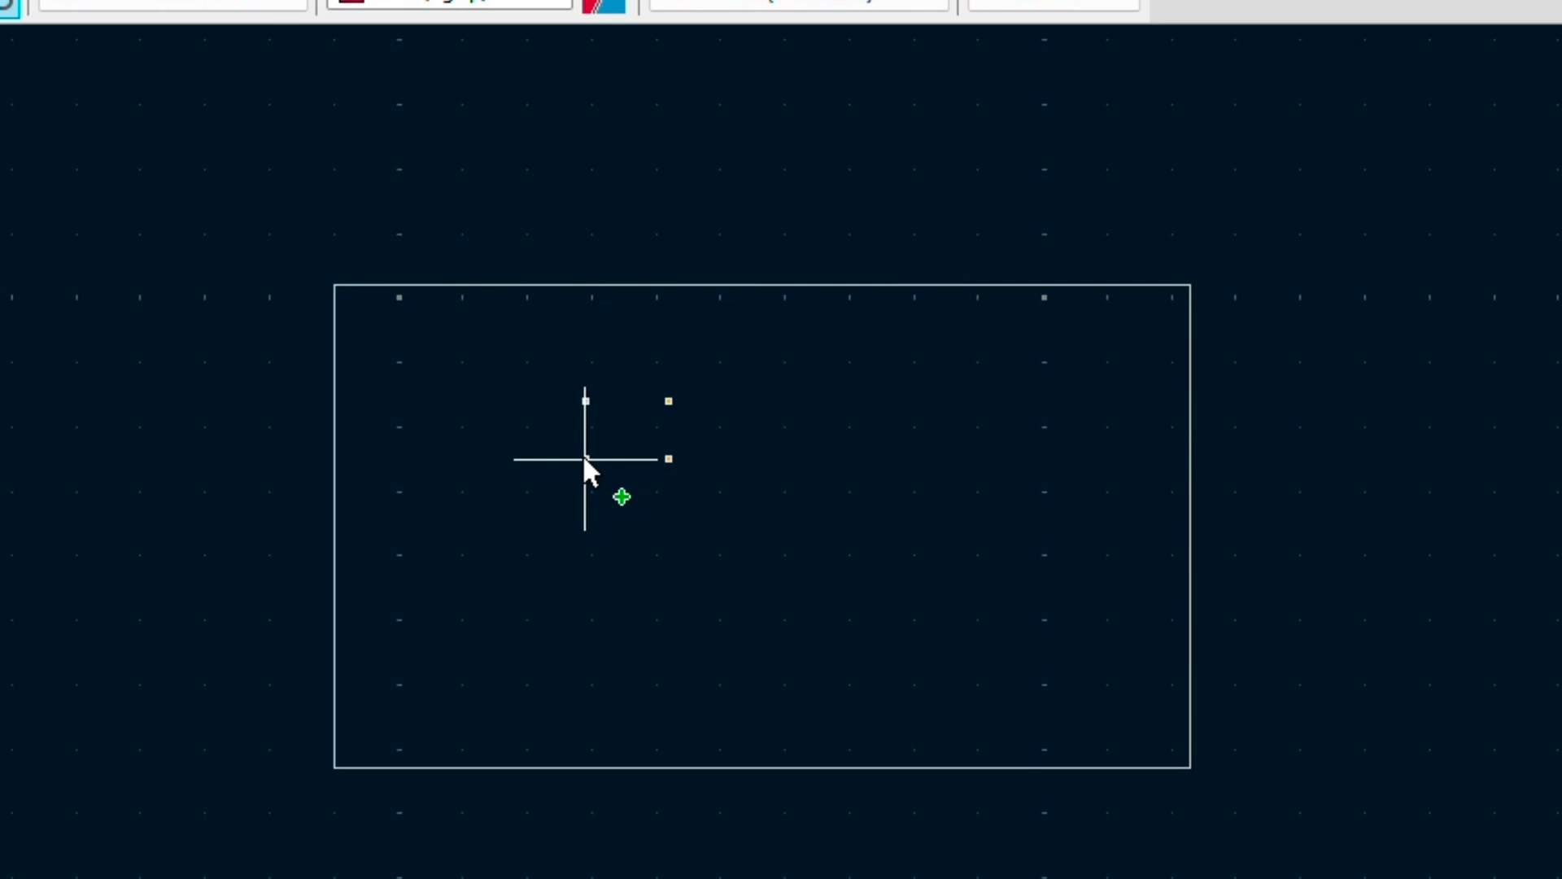
pyautogui.click(585, 459)
pyautogui.press('Escape')
pyautogui.scroll(5, 622, 407)
pyautogui.scroll(3, 735, 525)
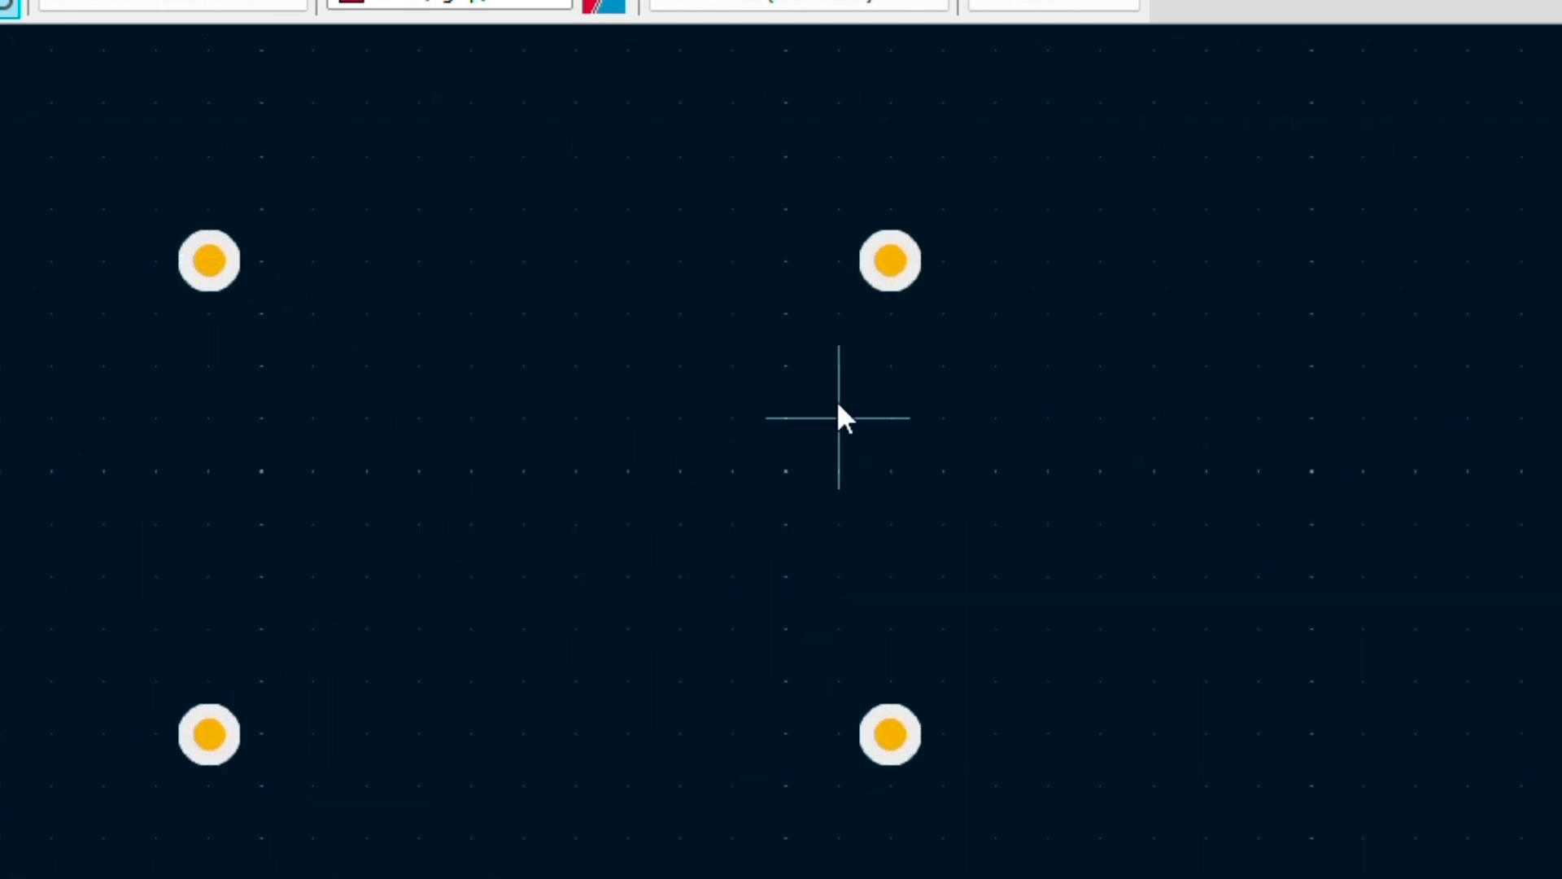
# Inspect the type, layers and size of the upper-right via in its properties, leaving its settings as they are.
pyautogui.click(890, 277)
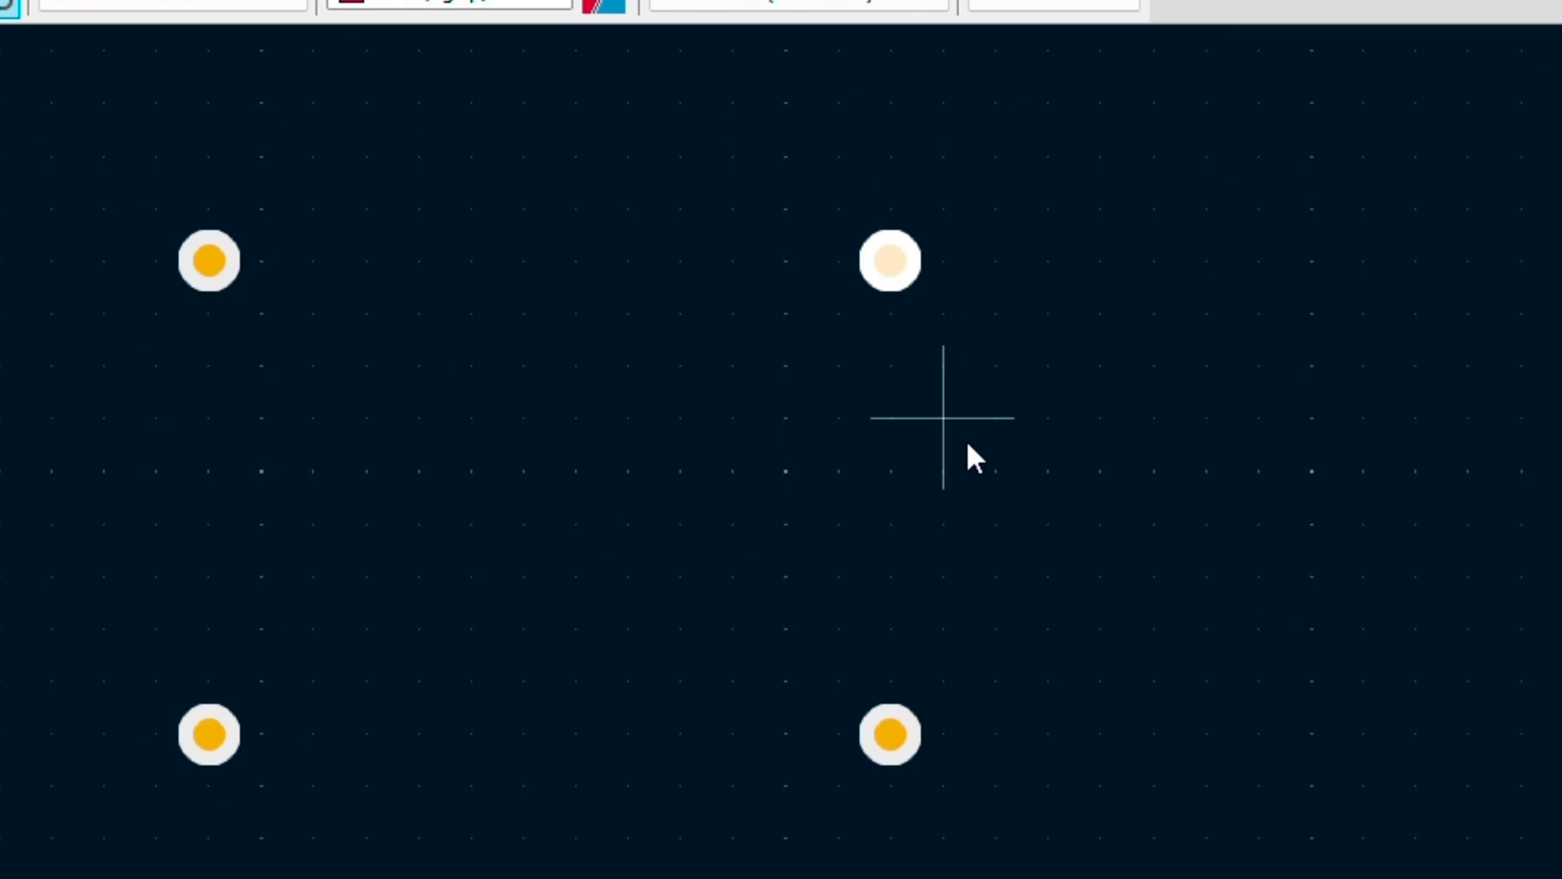
pyautogui.click(966, 441)
pyautogui.doubleClick(891, 261)
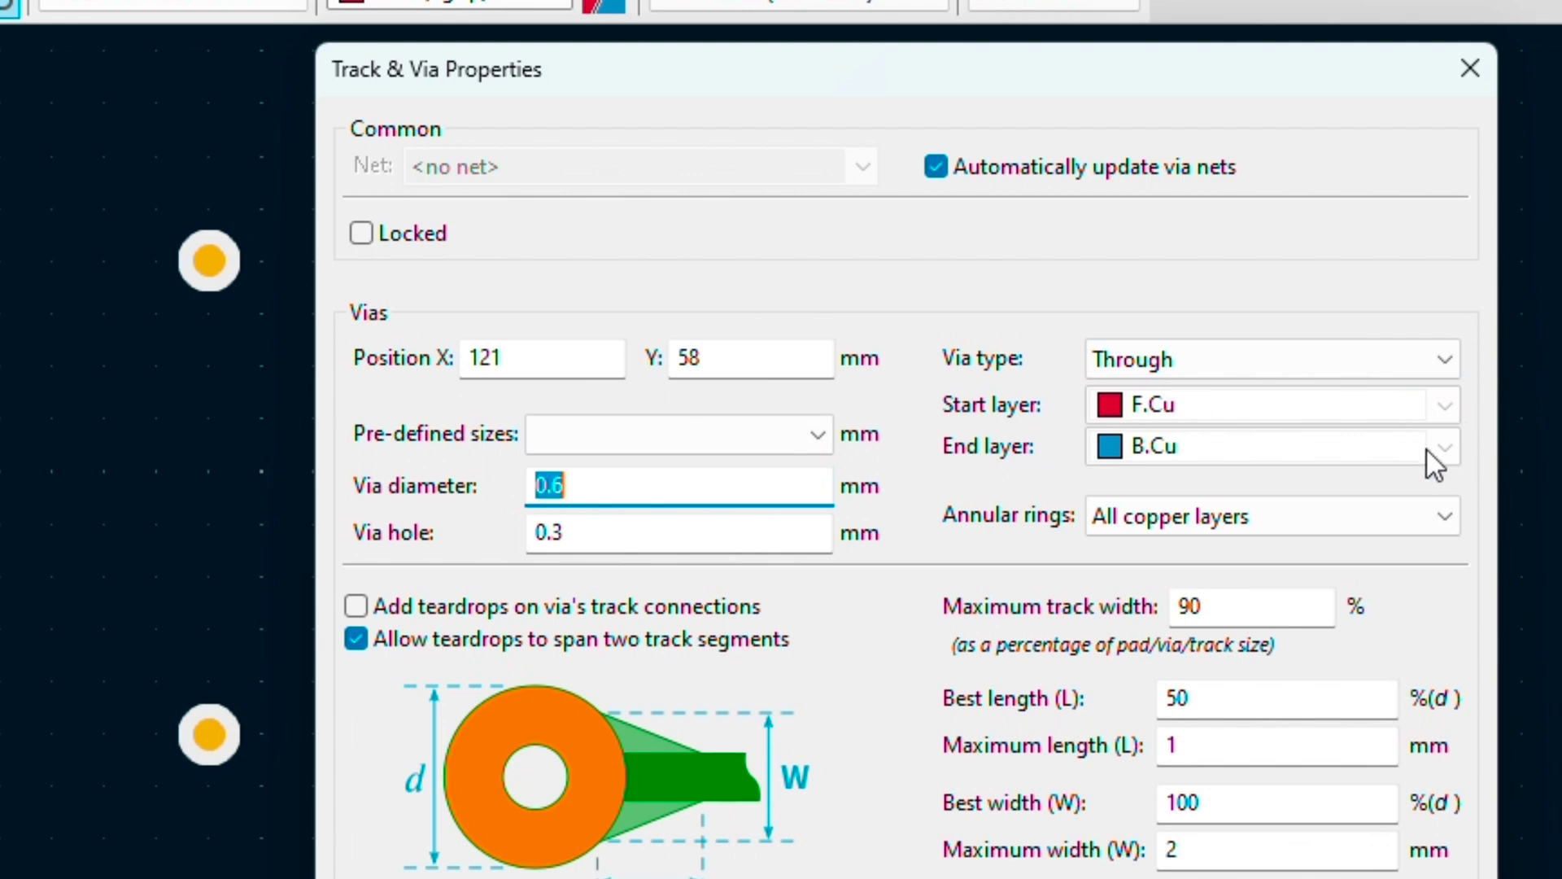
pyautogui.click(1460, 80)
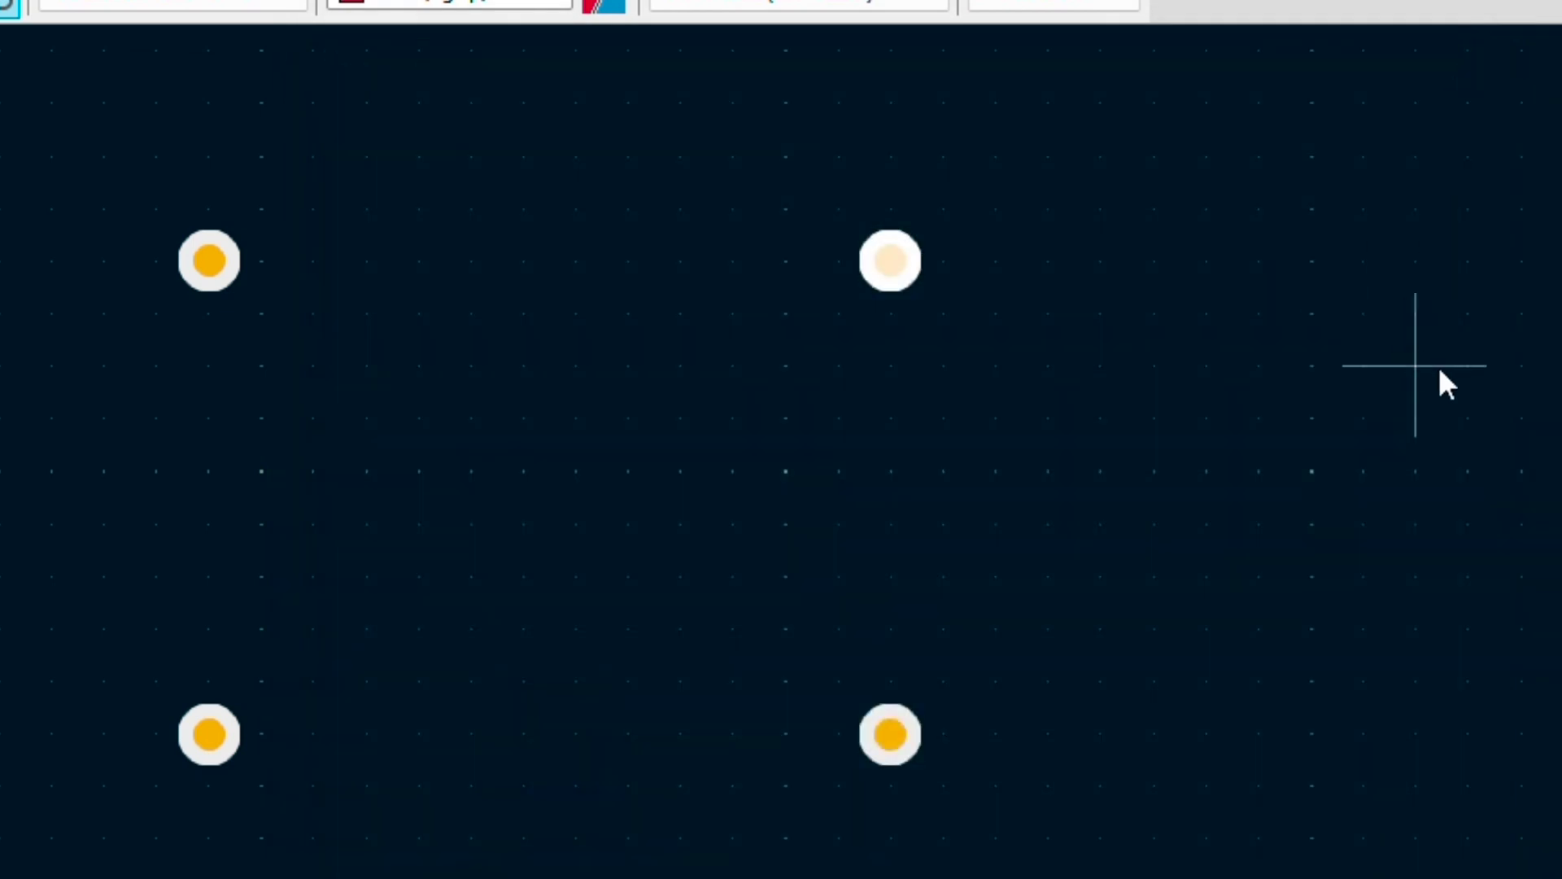
pyautogui.rightClick(904, 273)
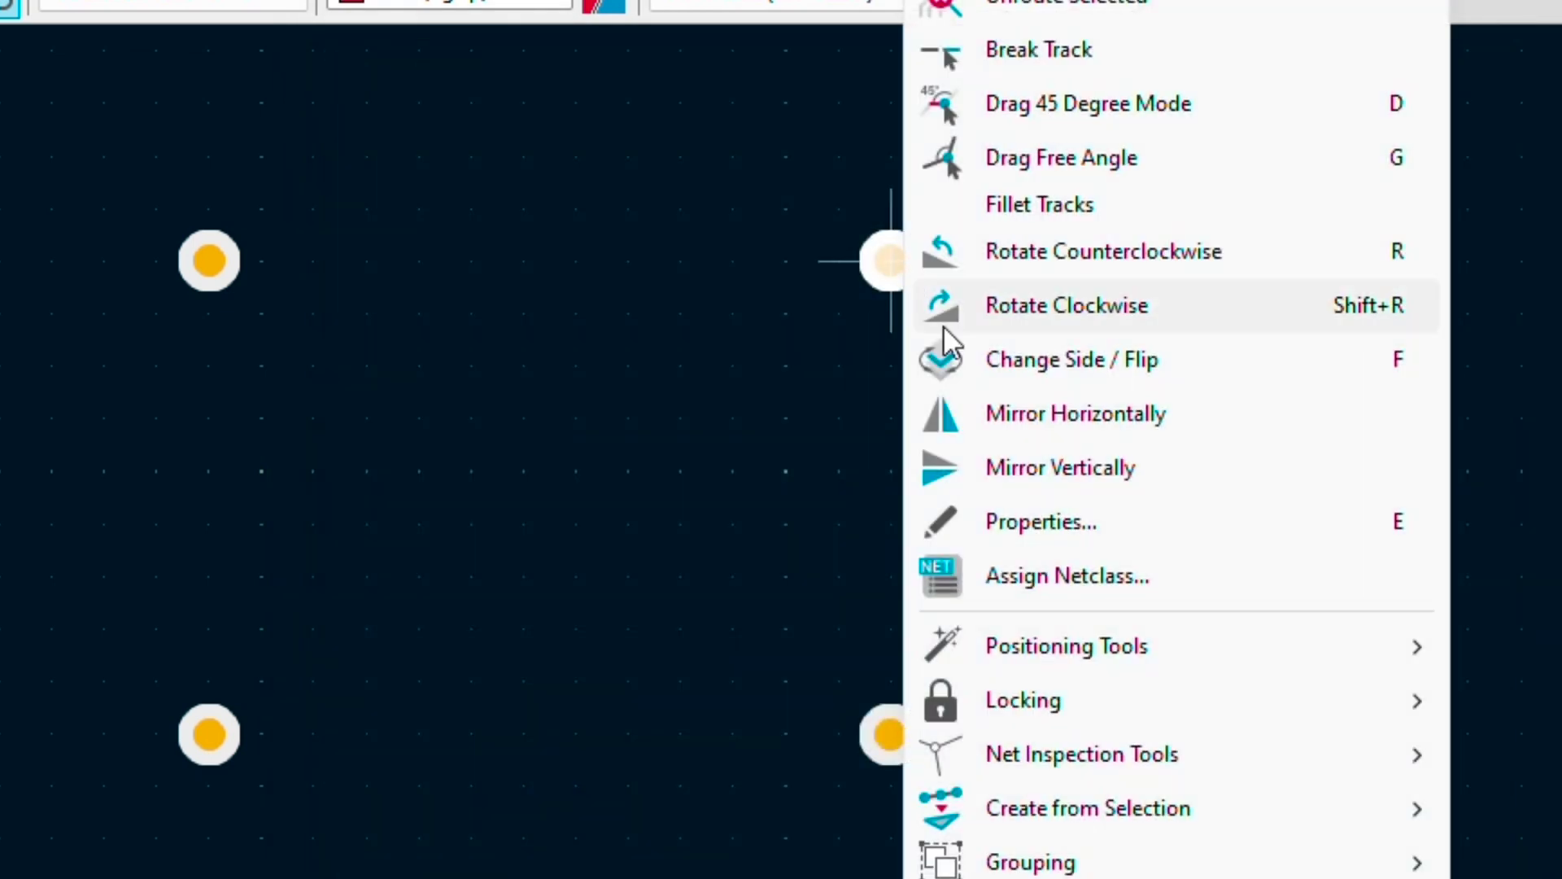
pyautogui.click(690, 525)
pyautogui.click(690, 525)
# Delete all four vias and place a single through via in the upper-left part of the board outline.
pyautogui.moveTo(1193, 833); pyautogui.dragTo(5, 122)
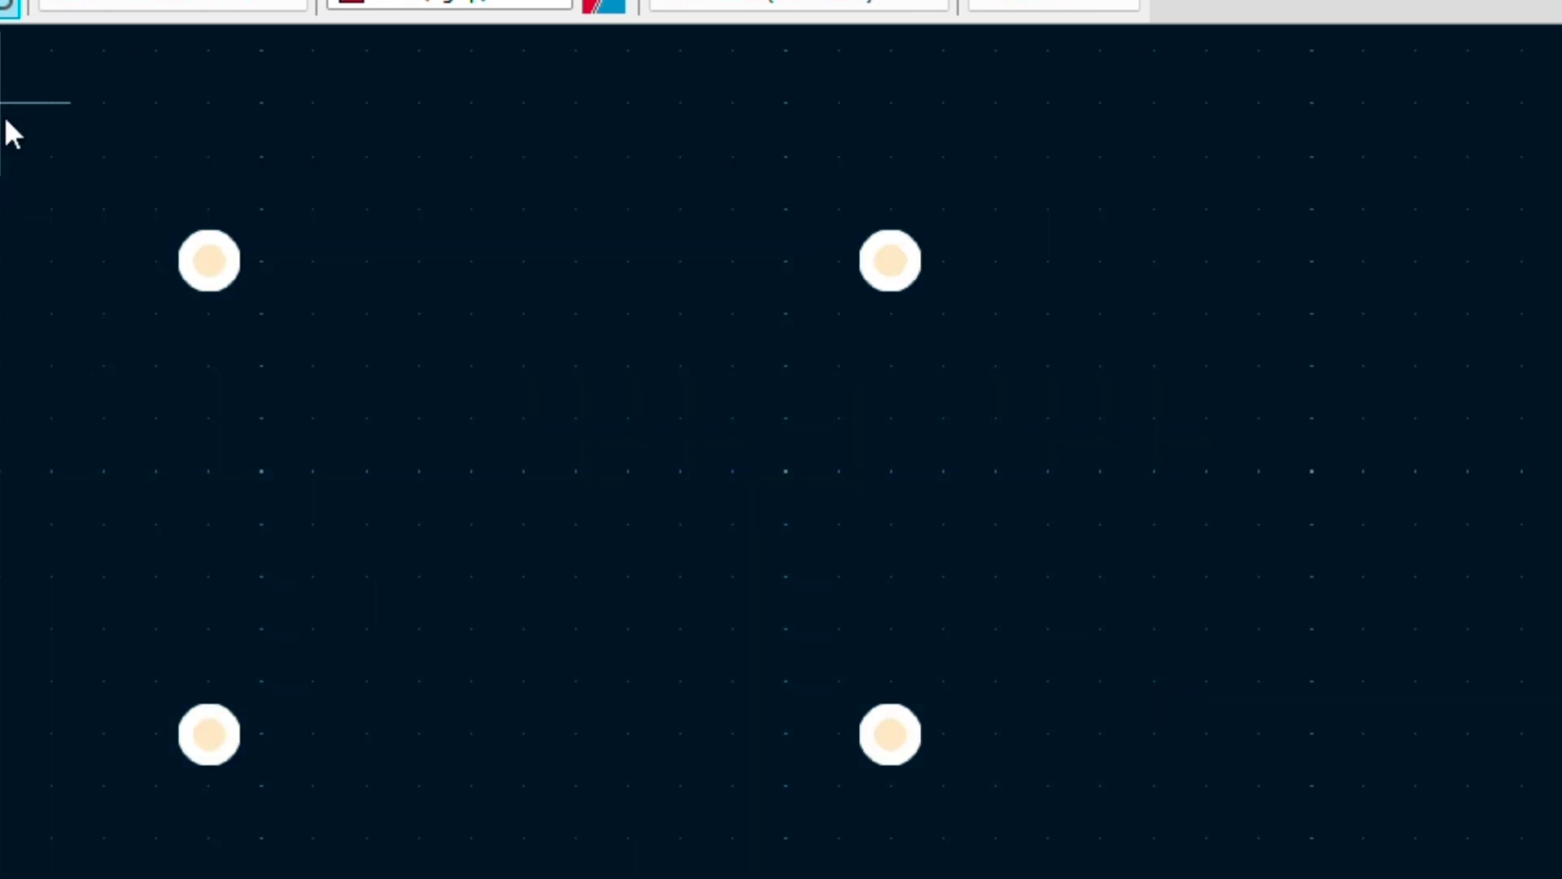
pyautogui.press('Delete')
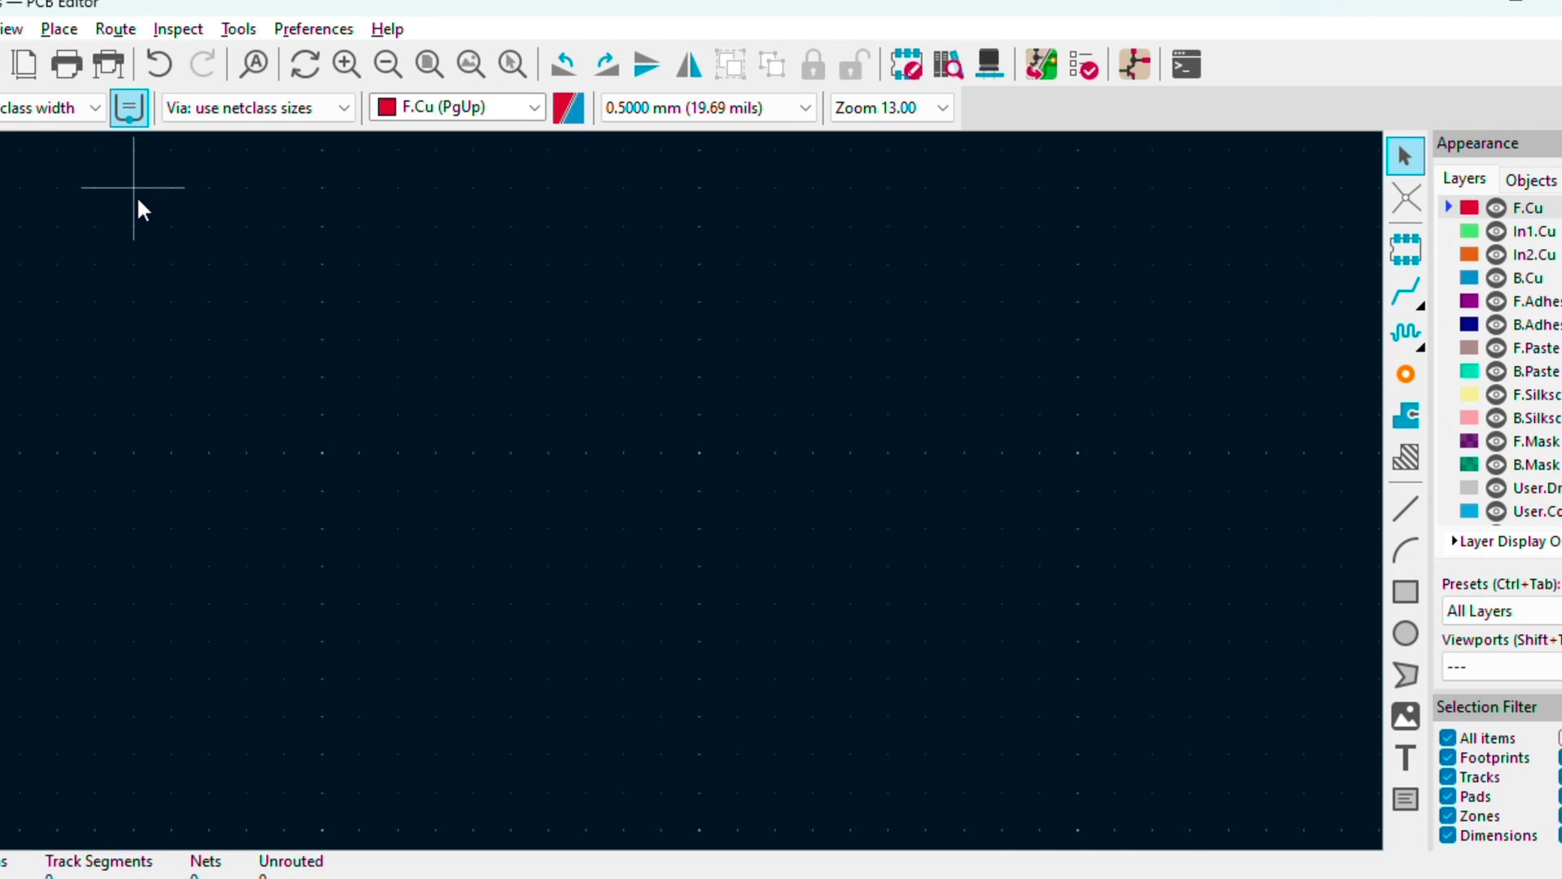
pyautogui.click(1405, 374)
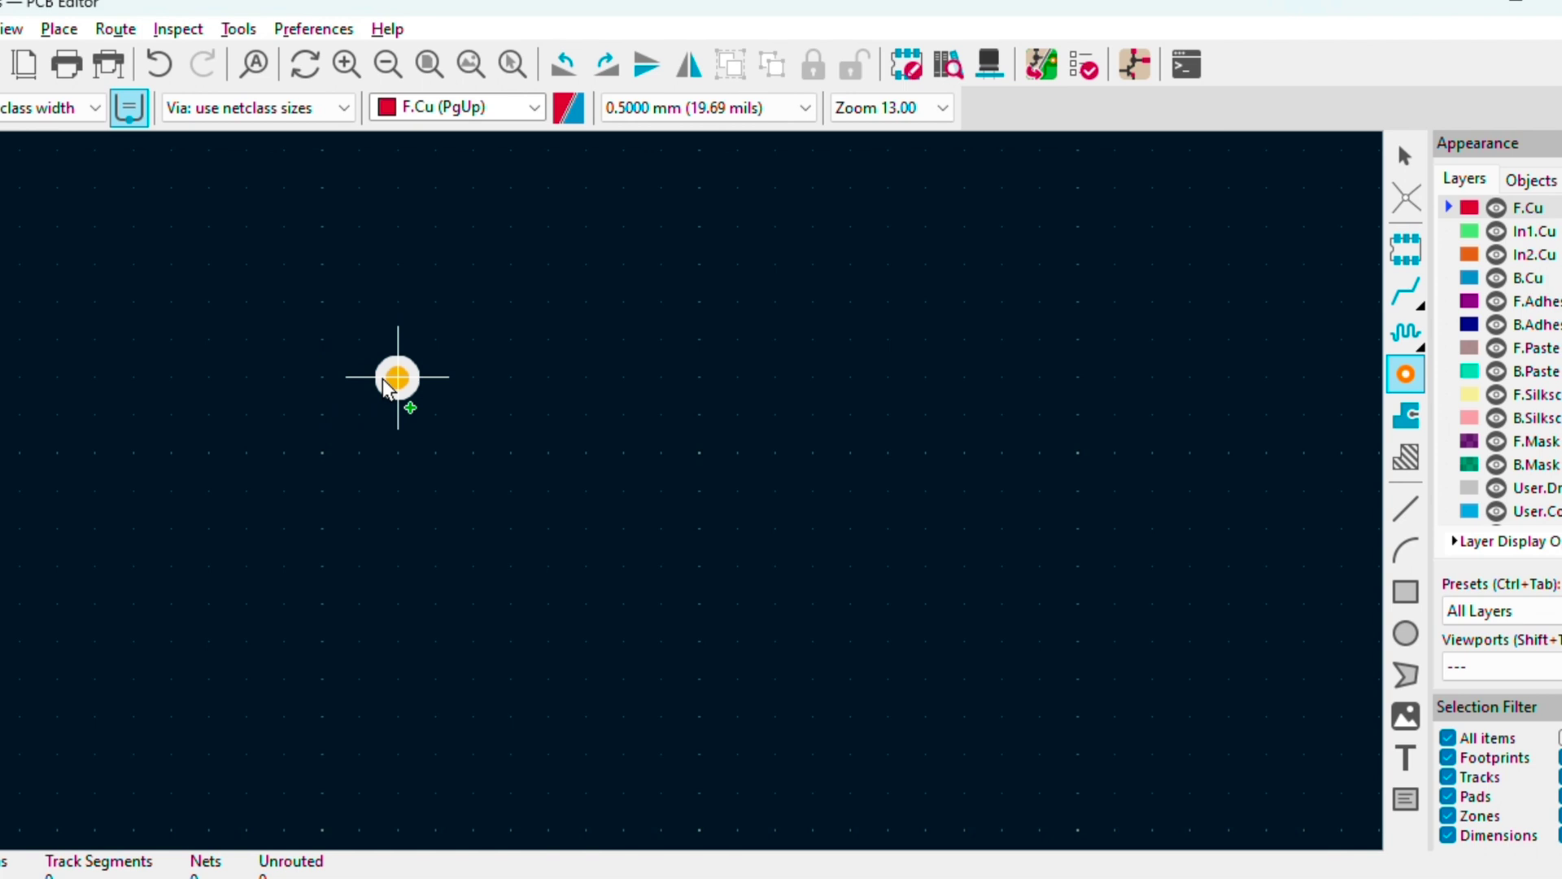
pyautogui.click(383, 379)
pyautogui.press('Escape')
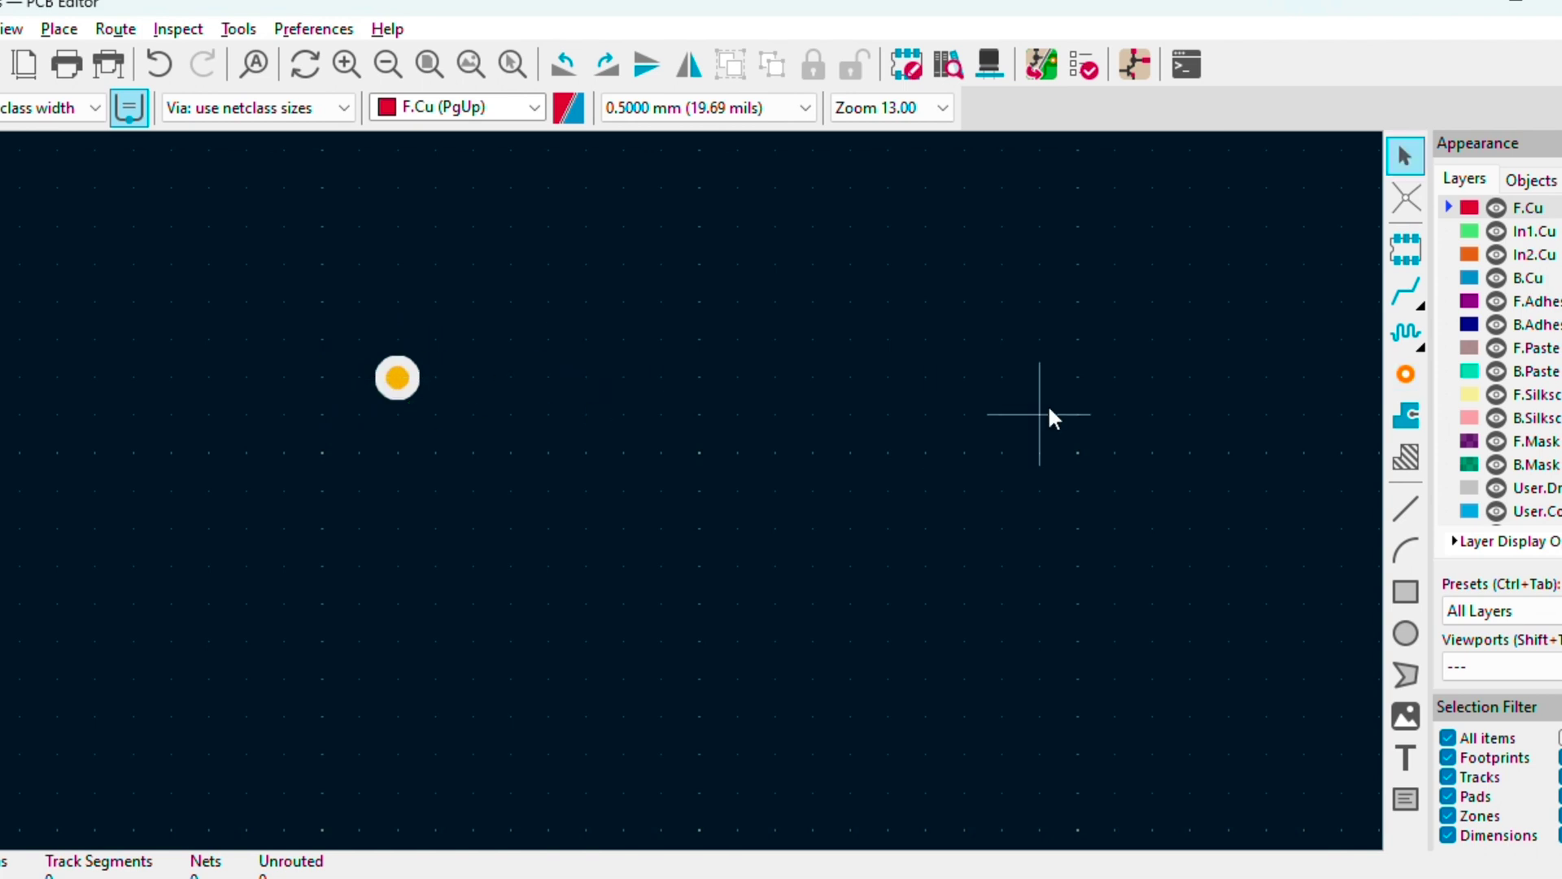
# Route a 0.22 mm F.Cu track about 4 mm to the right of the via, ending in a blind/buried via at X 120, Y 59.5 mm.
pyautogui.click(1406, 291)
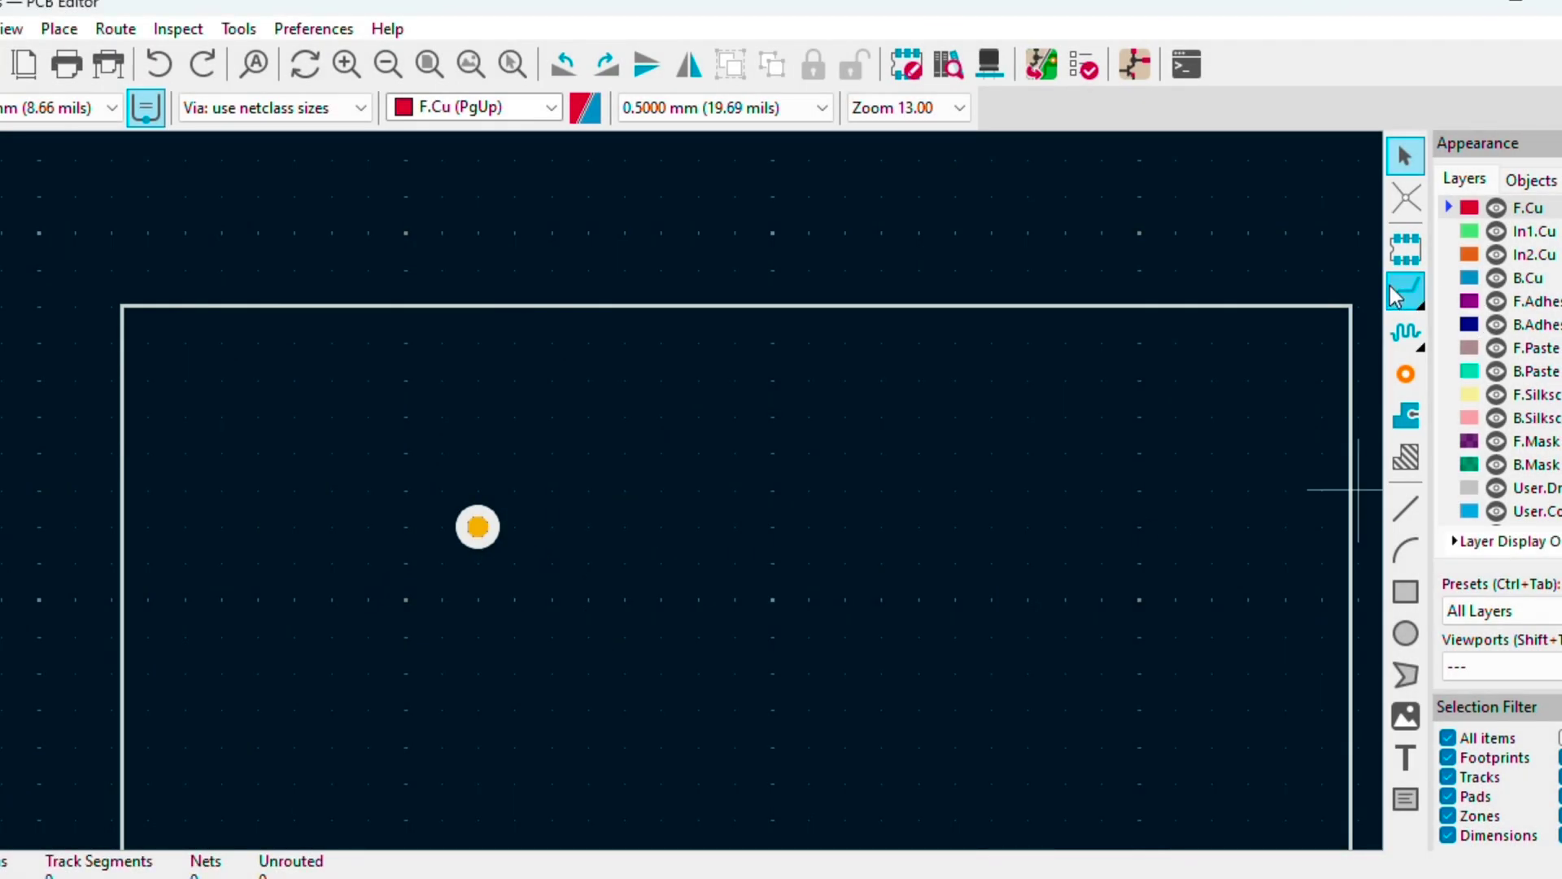
pyautogui.click(1405, 291)
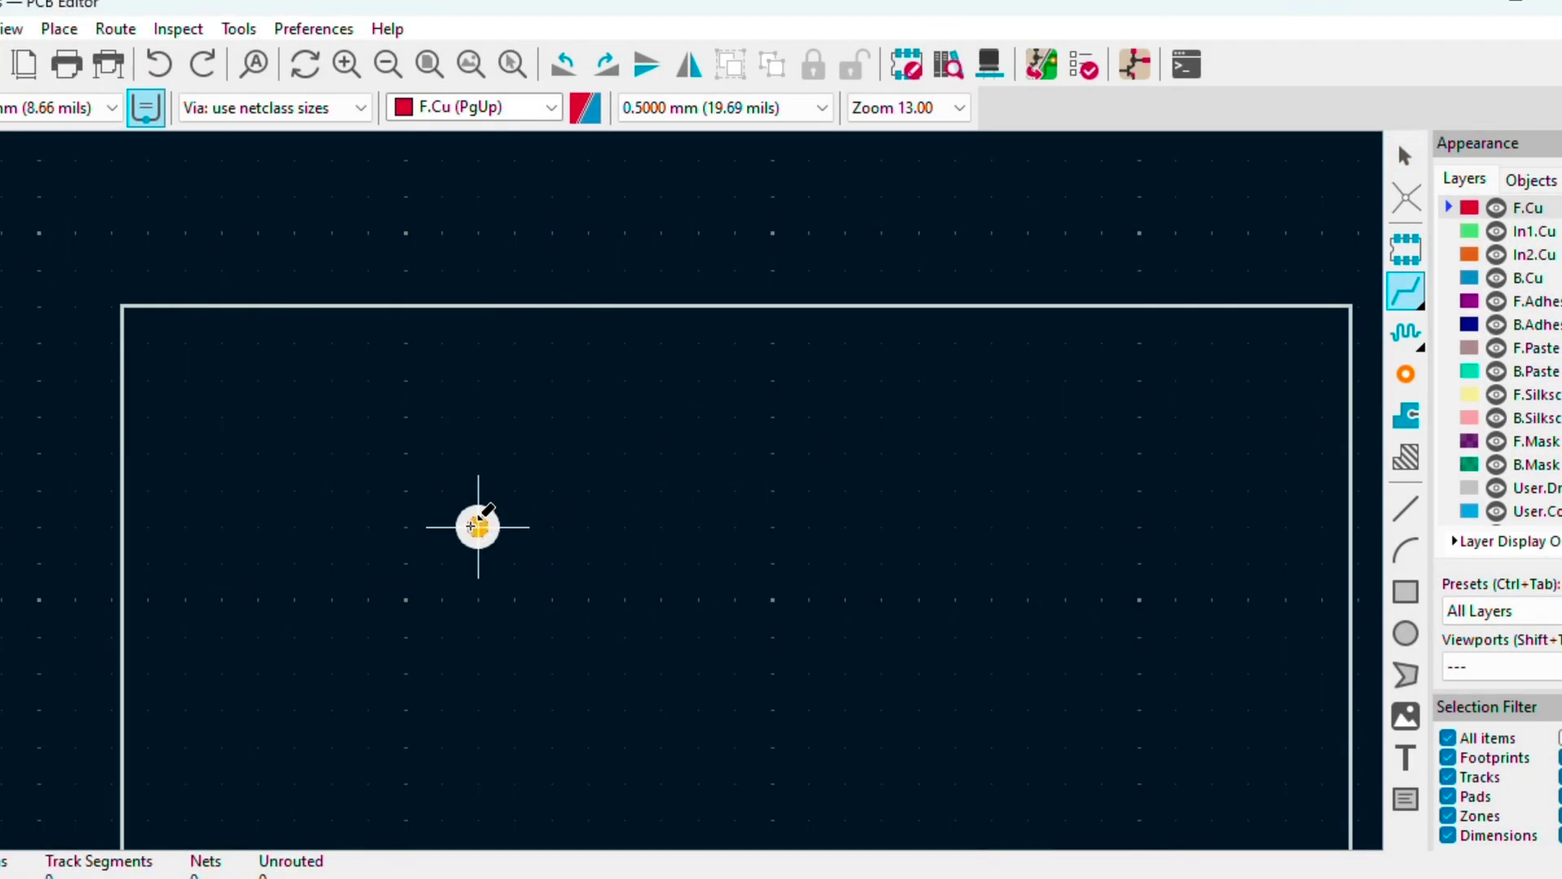
pyautogui.click(479, 526)
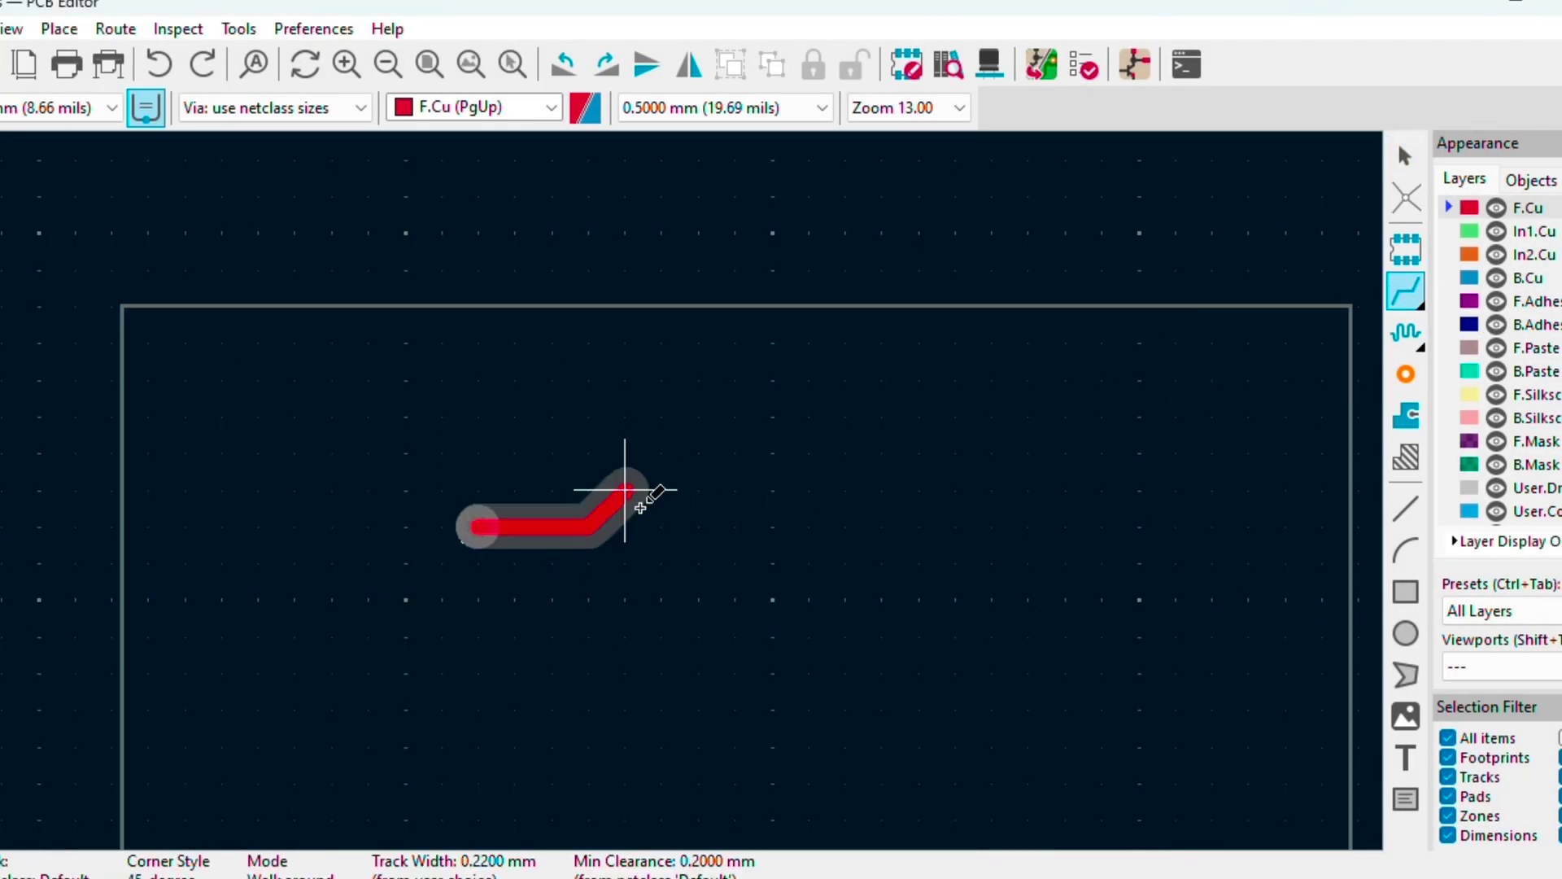
pyautogui.rightClick(773, 563)
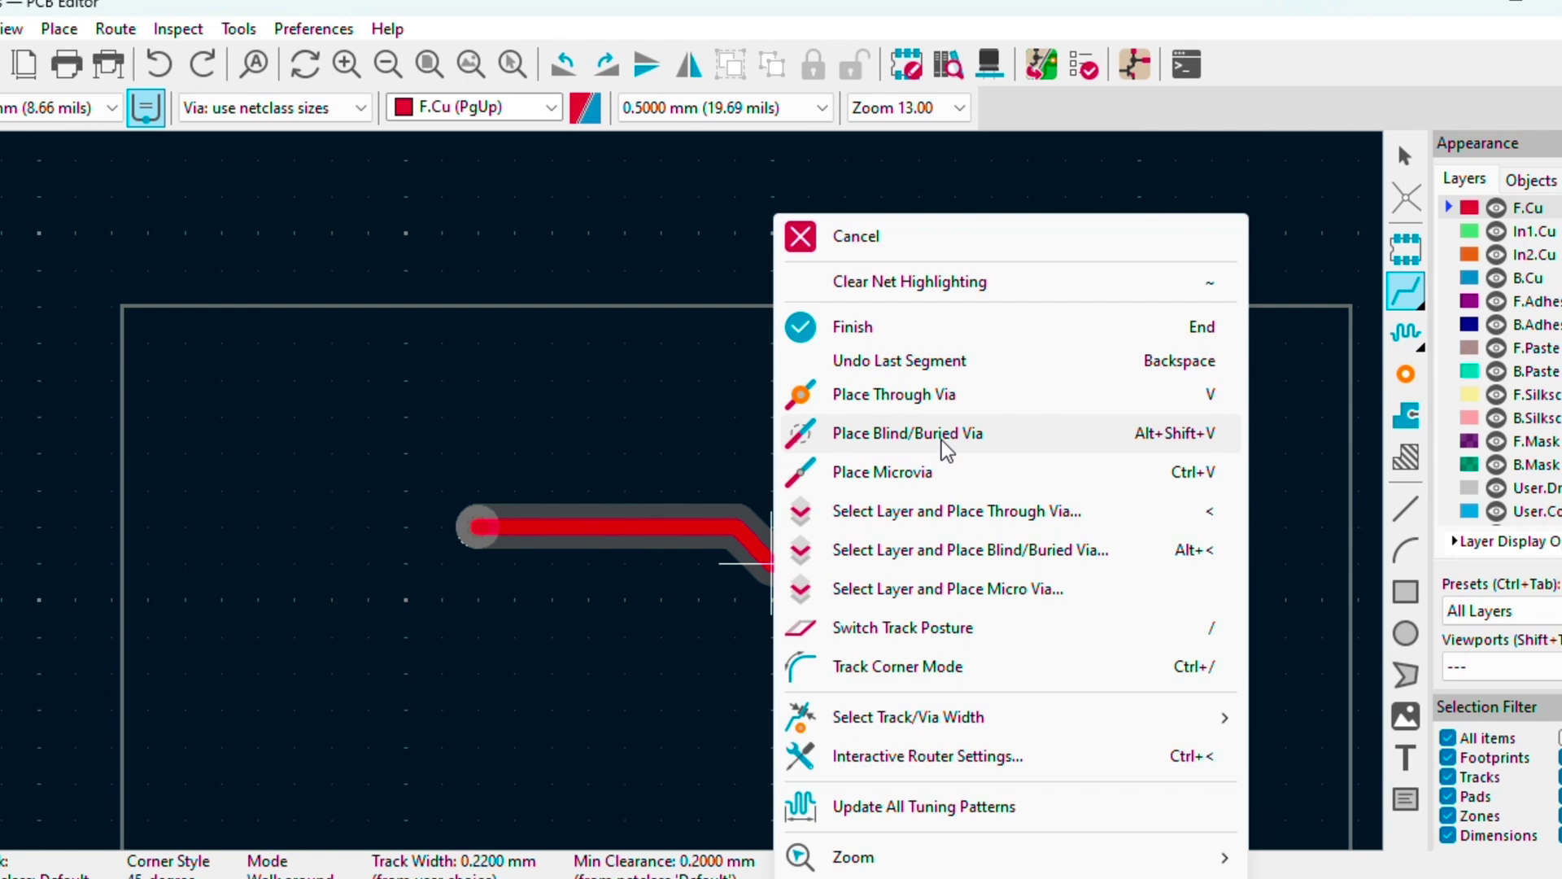
pyautogui.click(907, 432)
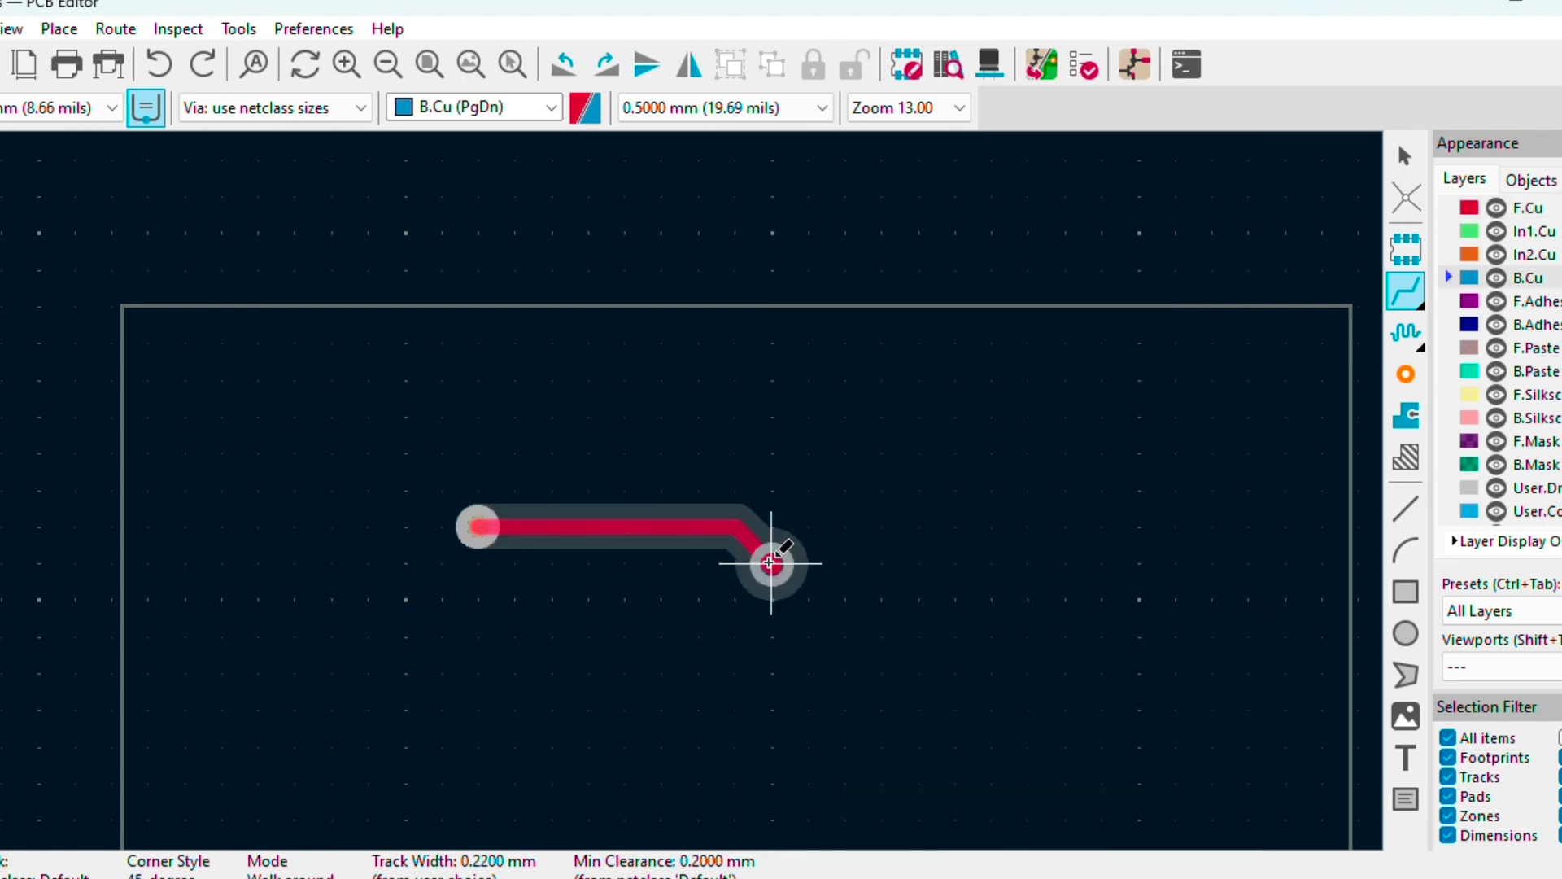
pyautogui.click(770, 563)
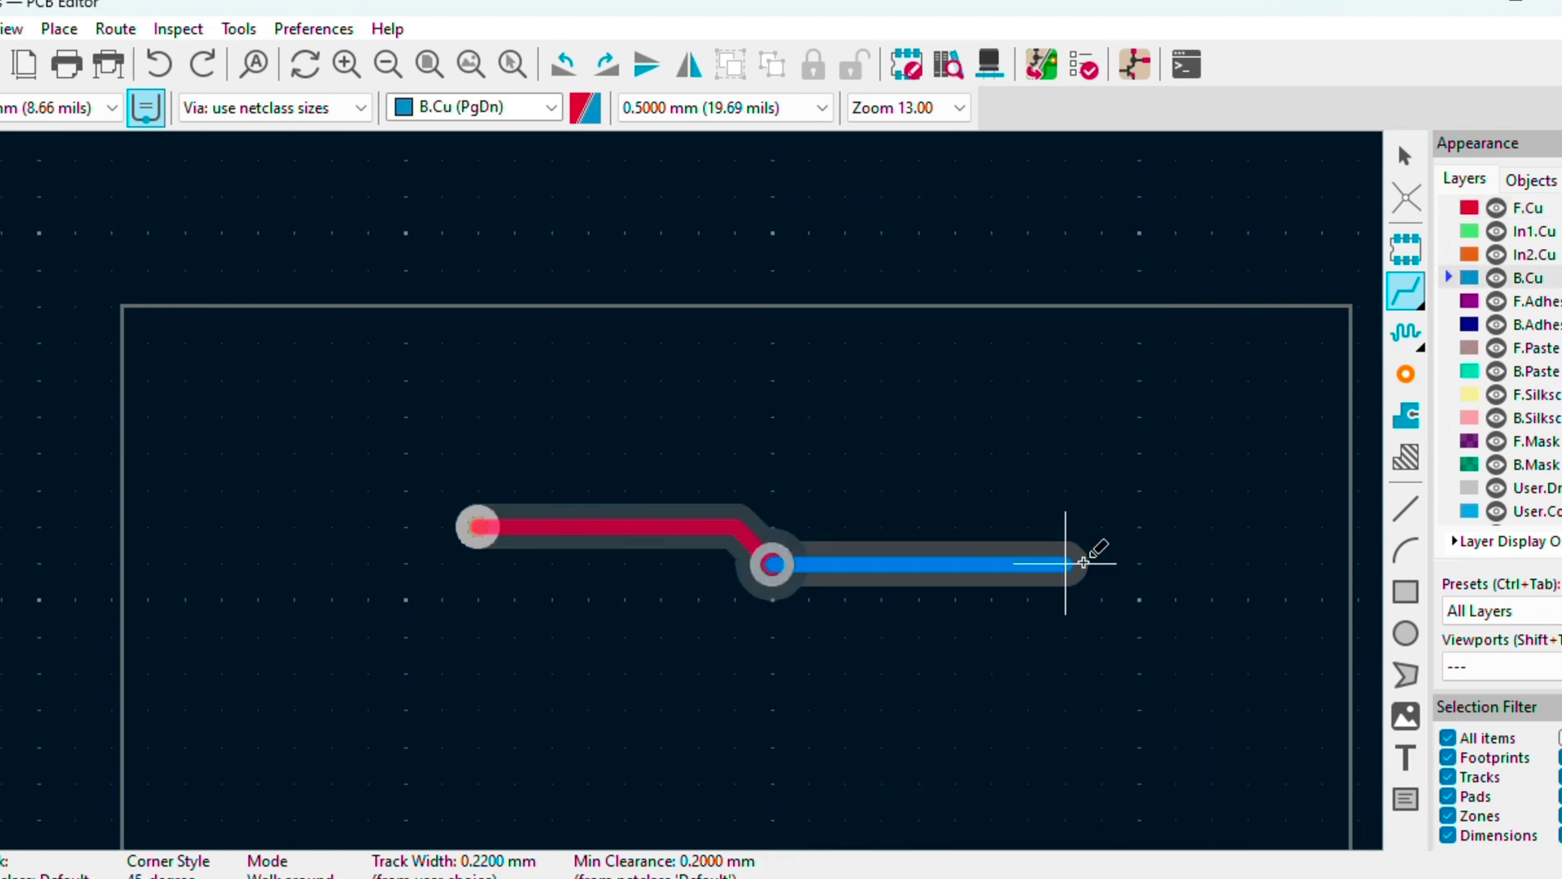
pyautogui.press('Escape')
pyautogui.press('Escape')
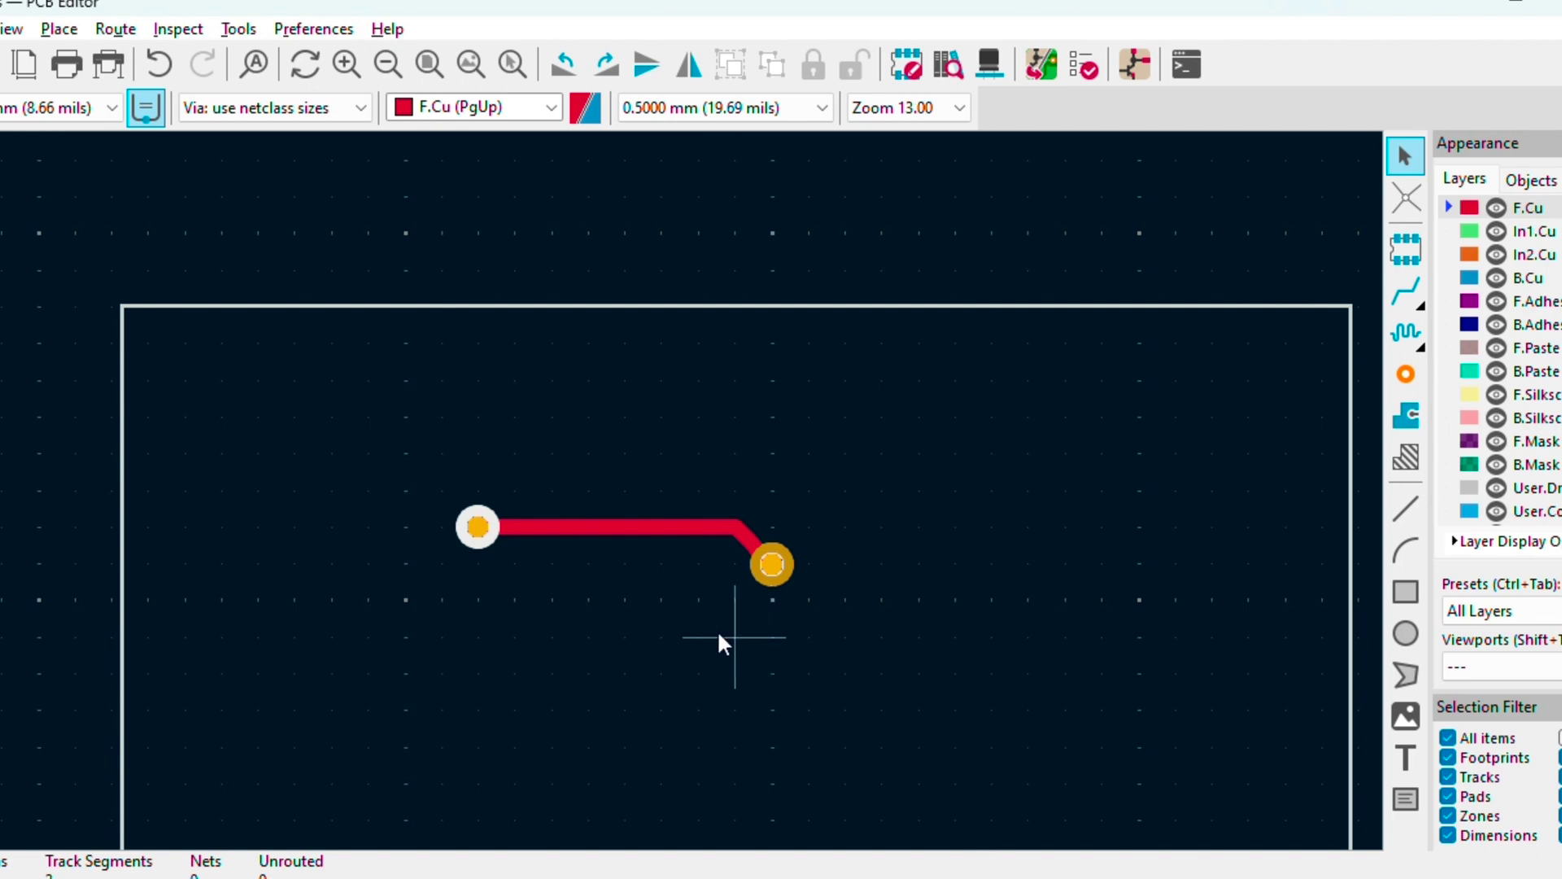
# Examine in the 3D Viewer how deep the through via and the blind/buried via run inside the board, and return to the layout.
pyautogui.hotkey('alt', '3')
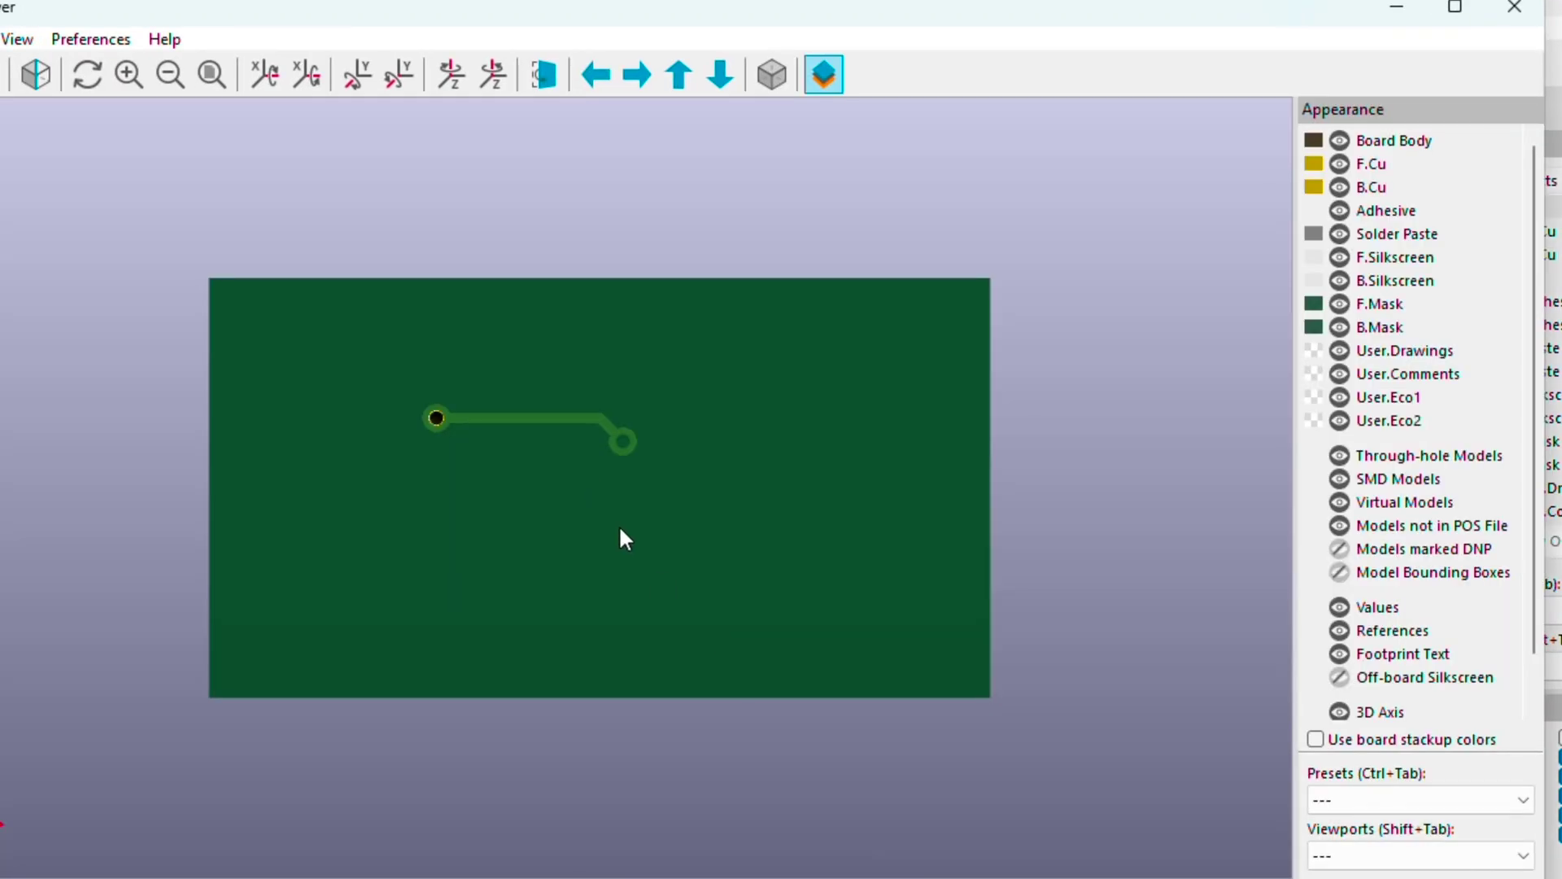
pyautogui.moveTo(618, 521); pyautogui.dragTo(585, 177)
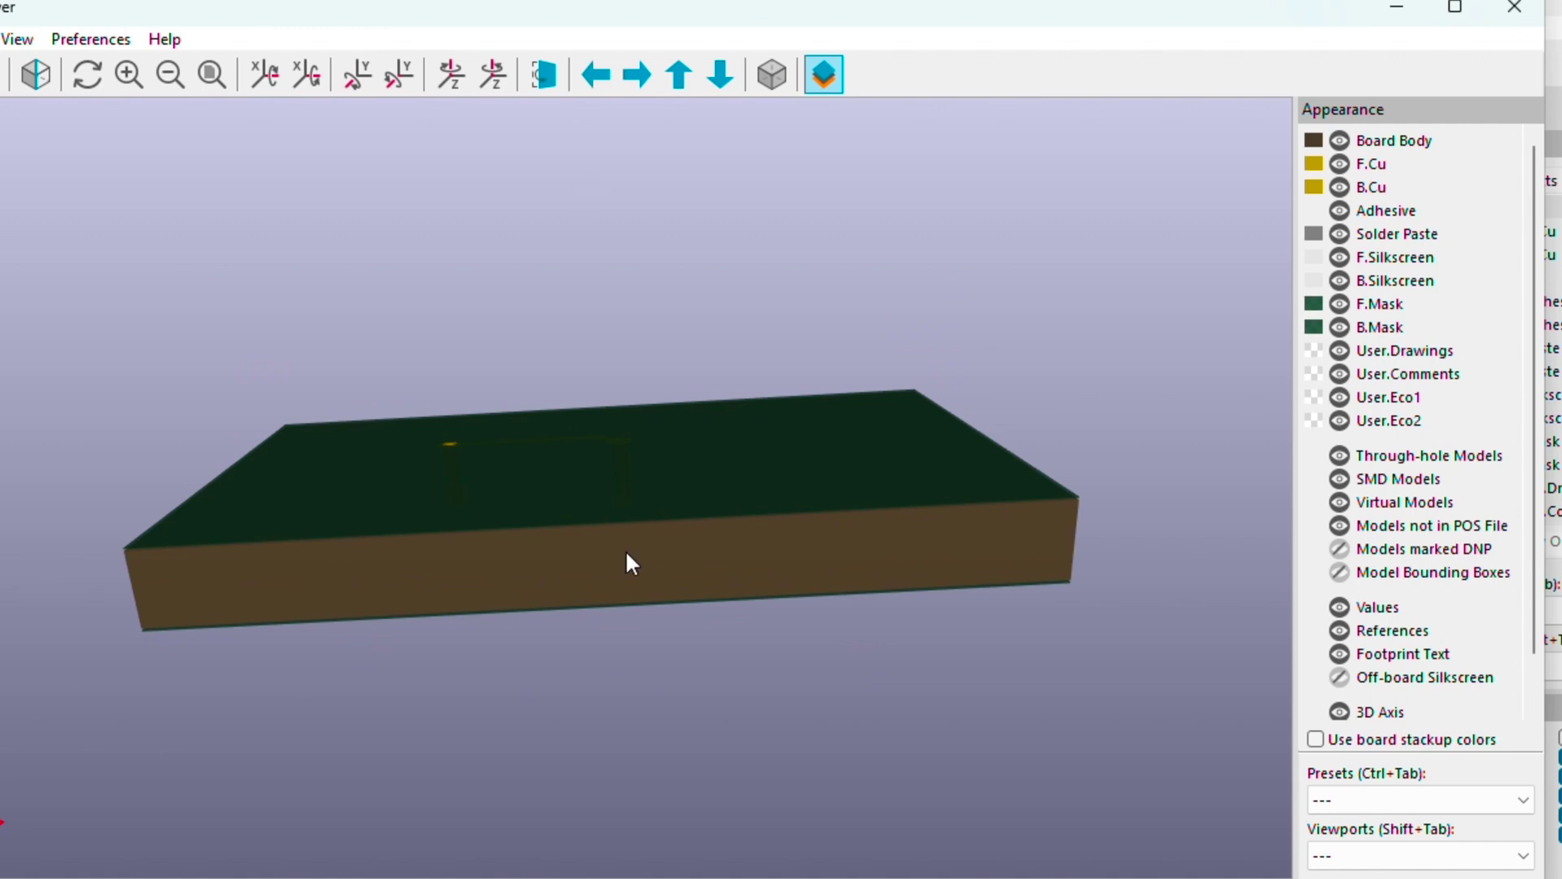
pyautogui.moveTo(625, 549); pyautogui.dragTo(565, 130)
pyautogui.moveTo(664, 418); pyautogui.dragTo(620, 340)
pyautogui.moveTo(644, 460); pyautogui.dragTo(624, 511)
pyautogui.scroll(5, 625, 516)
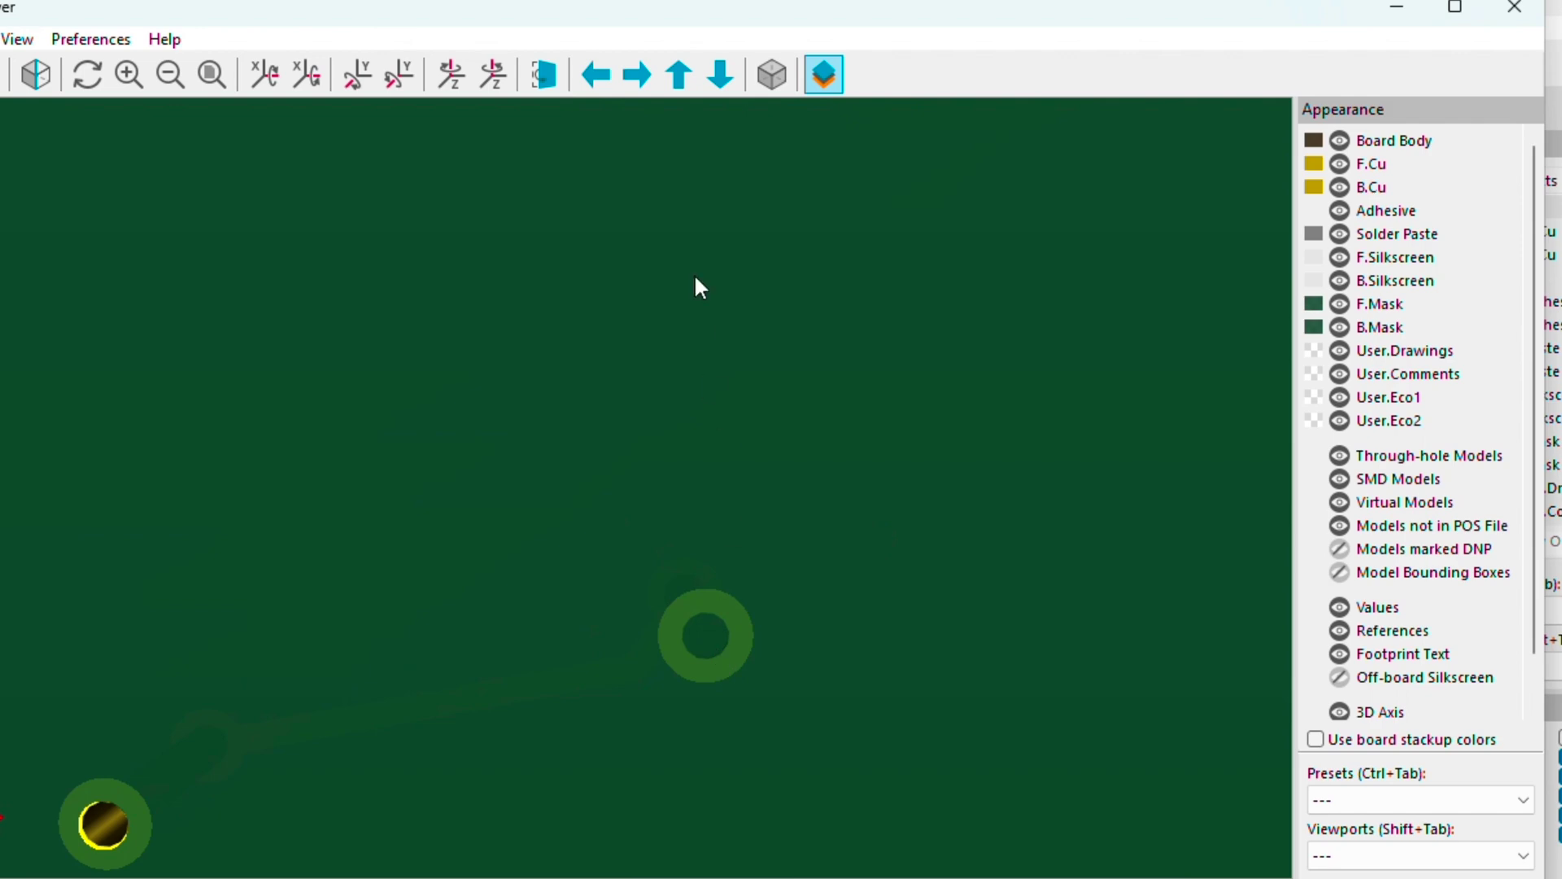
pyautogui.moveTo(694, 280); pyautogui.dragTo(754, 779)
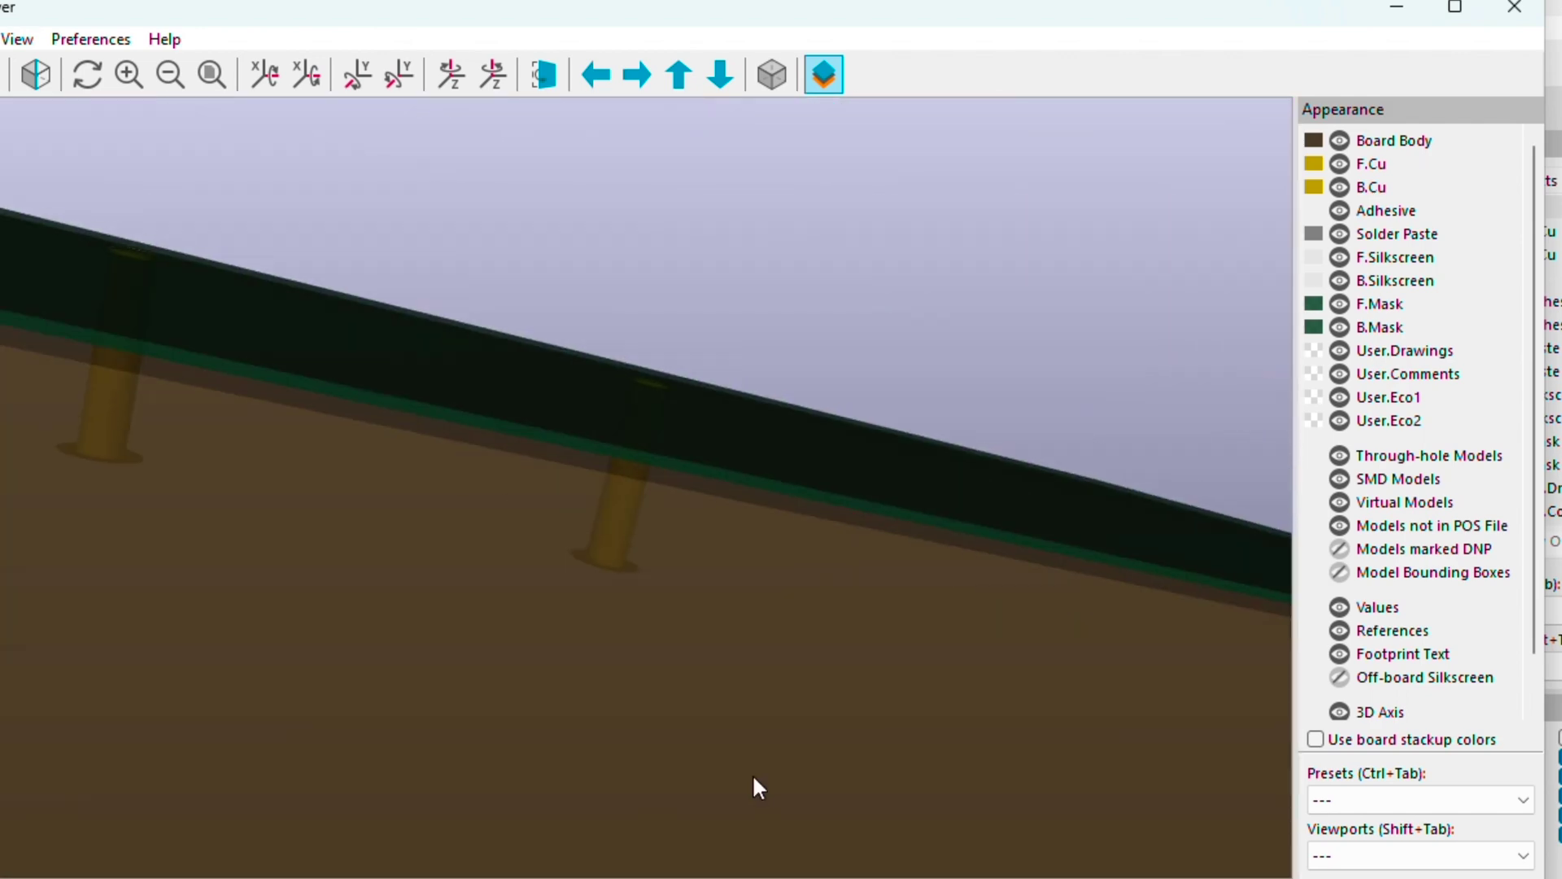
pyautogui.click(1515, 6)
# Set the blind/buried via at the track's end to start on F.Cu and end on In1.Cu.
pyautogui.doubleClick(773, 563)
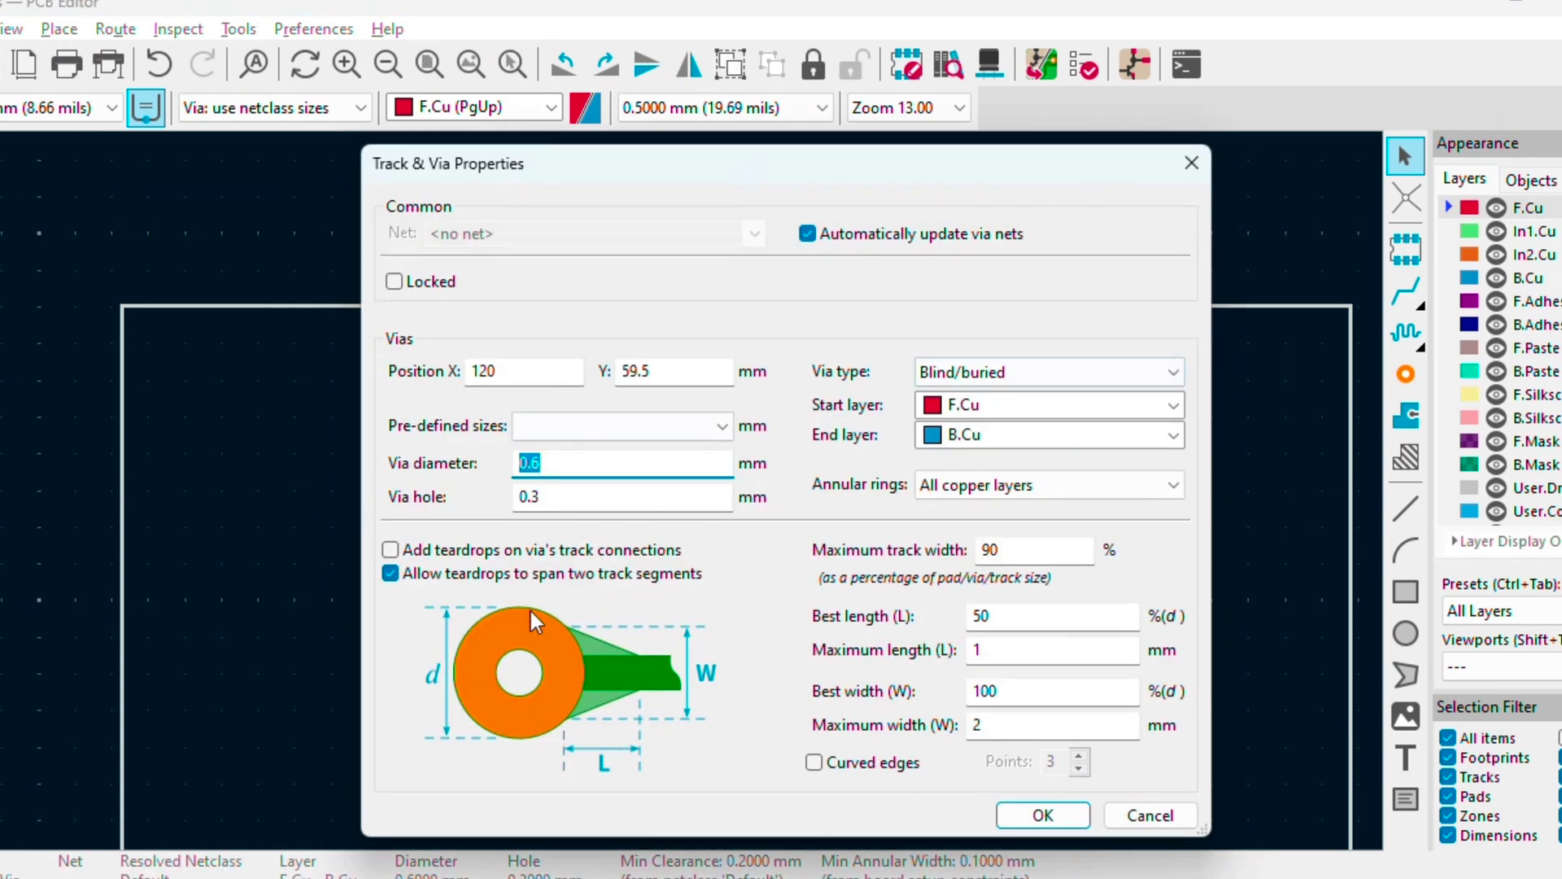
pyautogui.click(1013, 372)
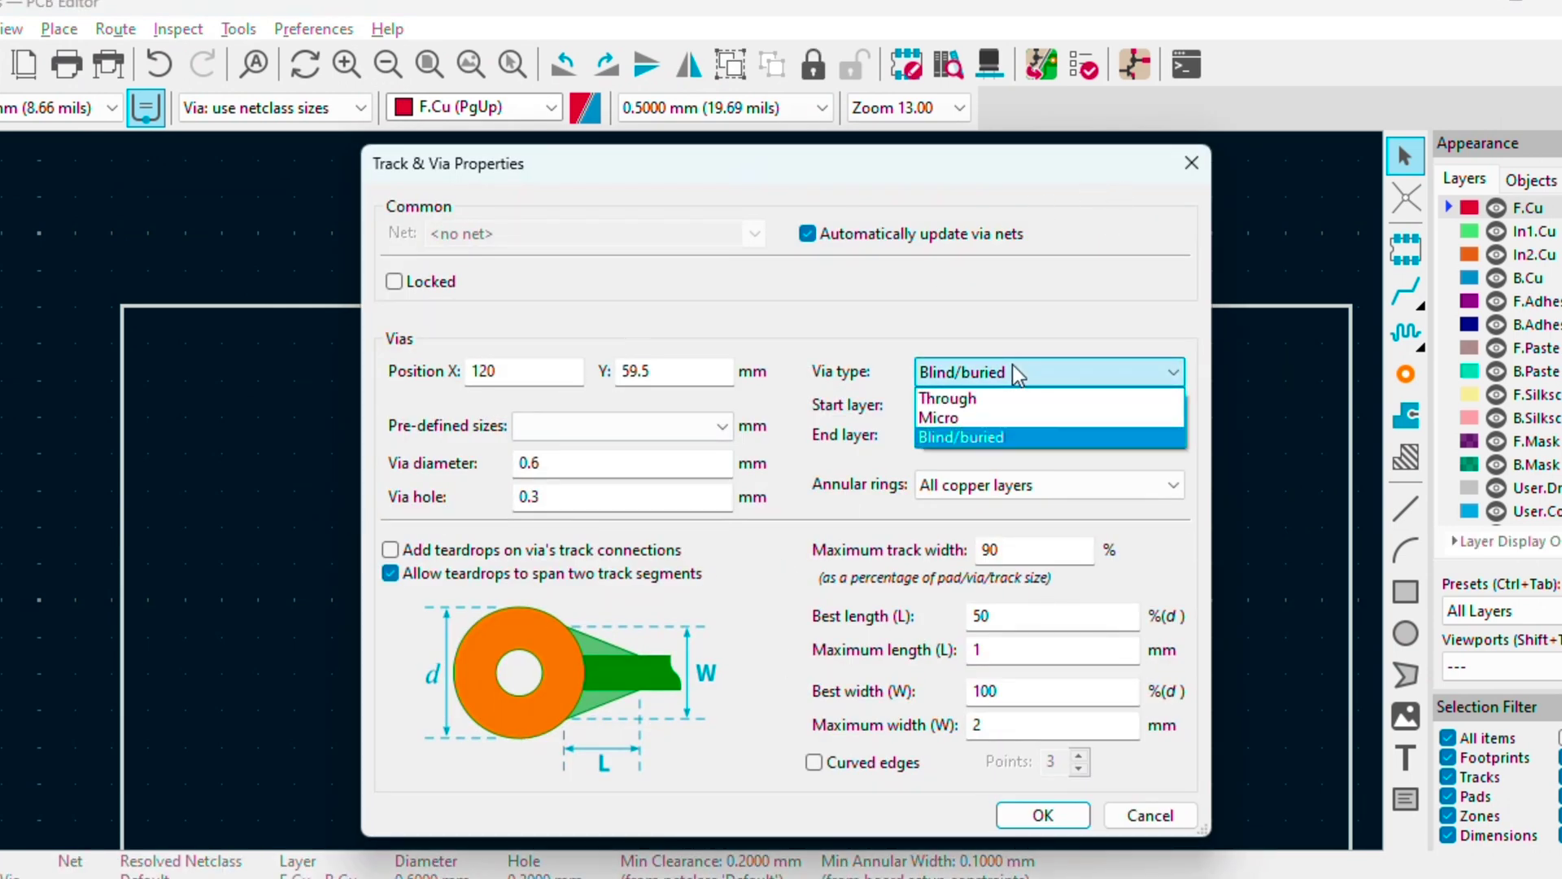
pyautogui.click(1012, 366)
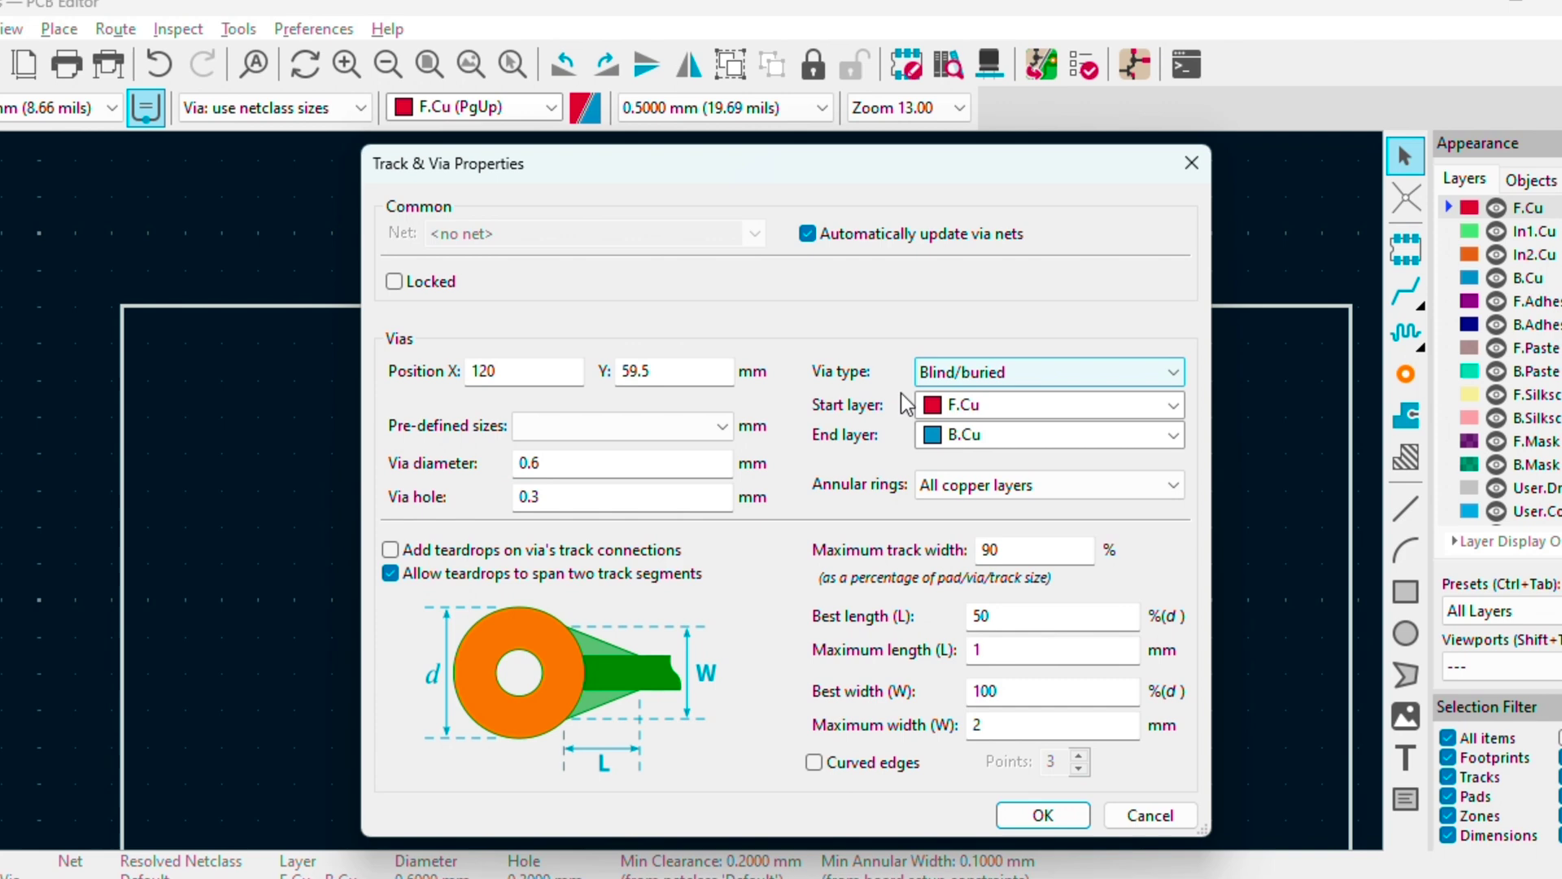
pyautogui.click(1019, 372)
pyautogui.click(1019, 371)
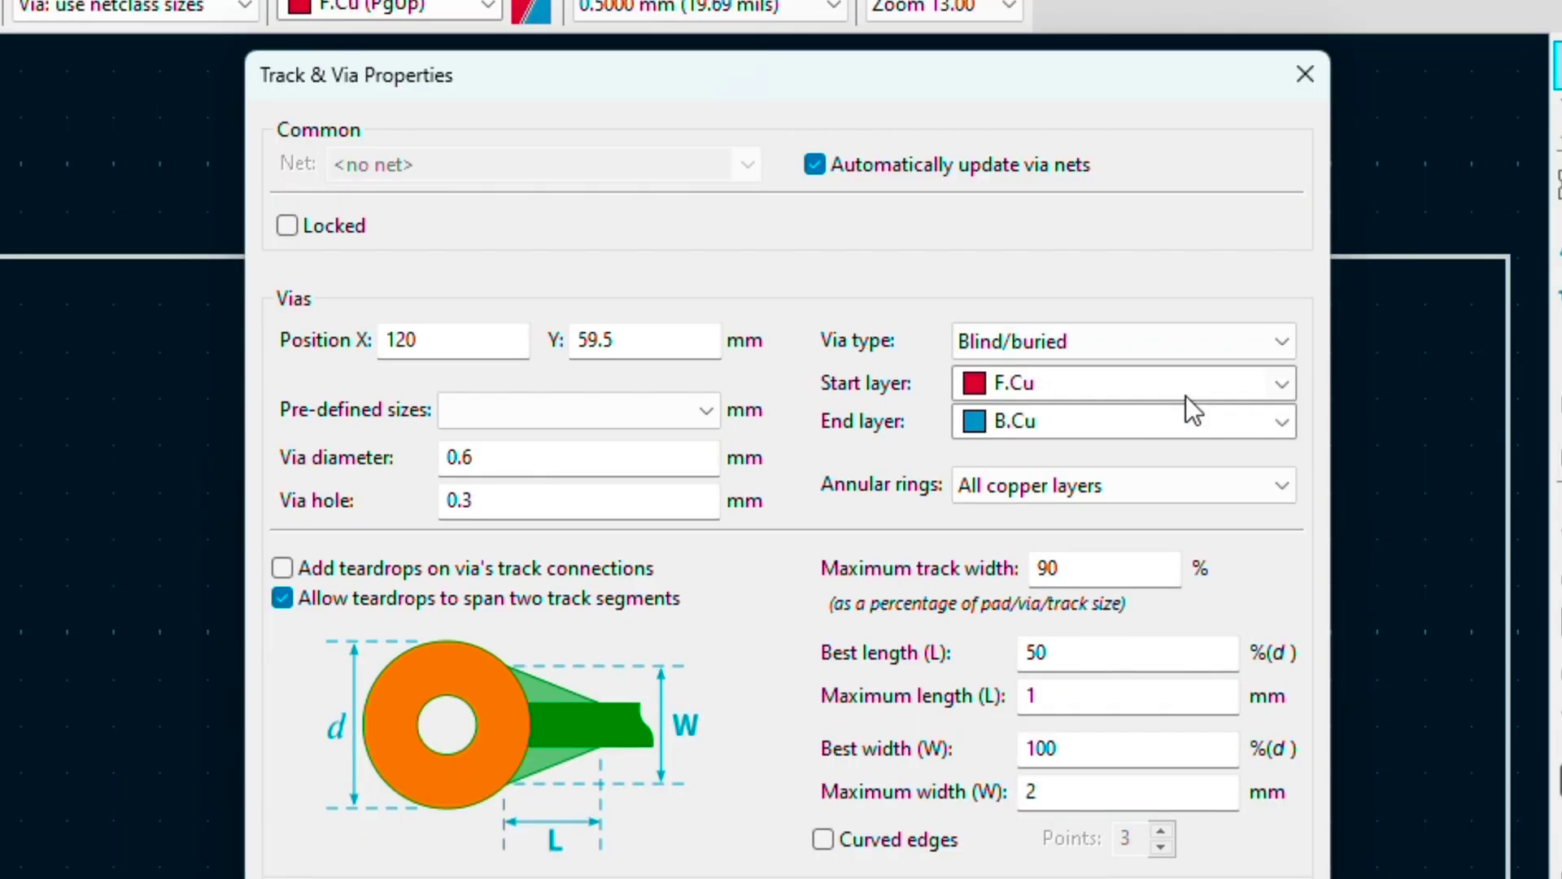
pyautogui.click(1096, 407)
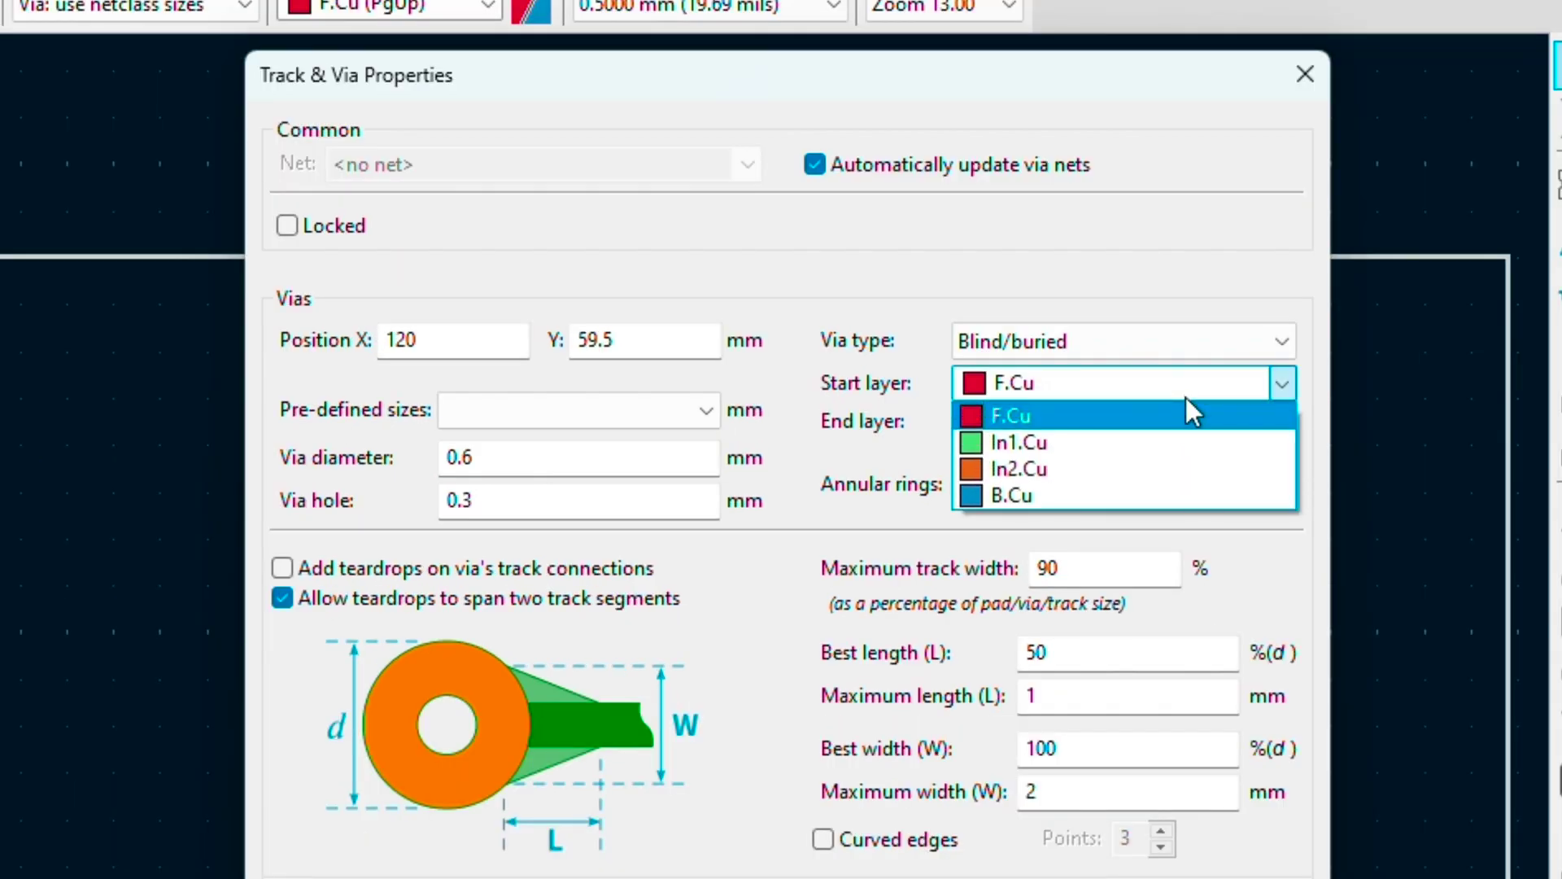
pyautogui.click(1146, 420)
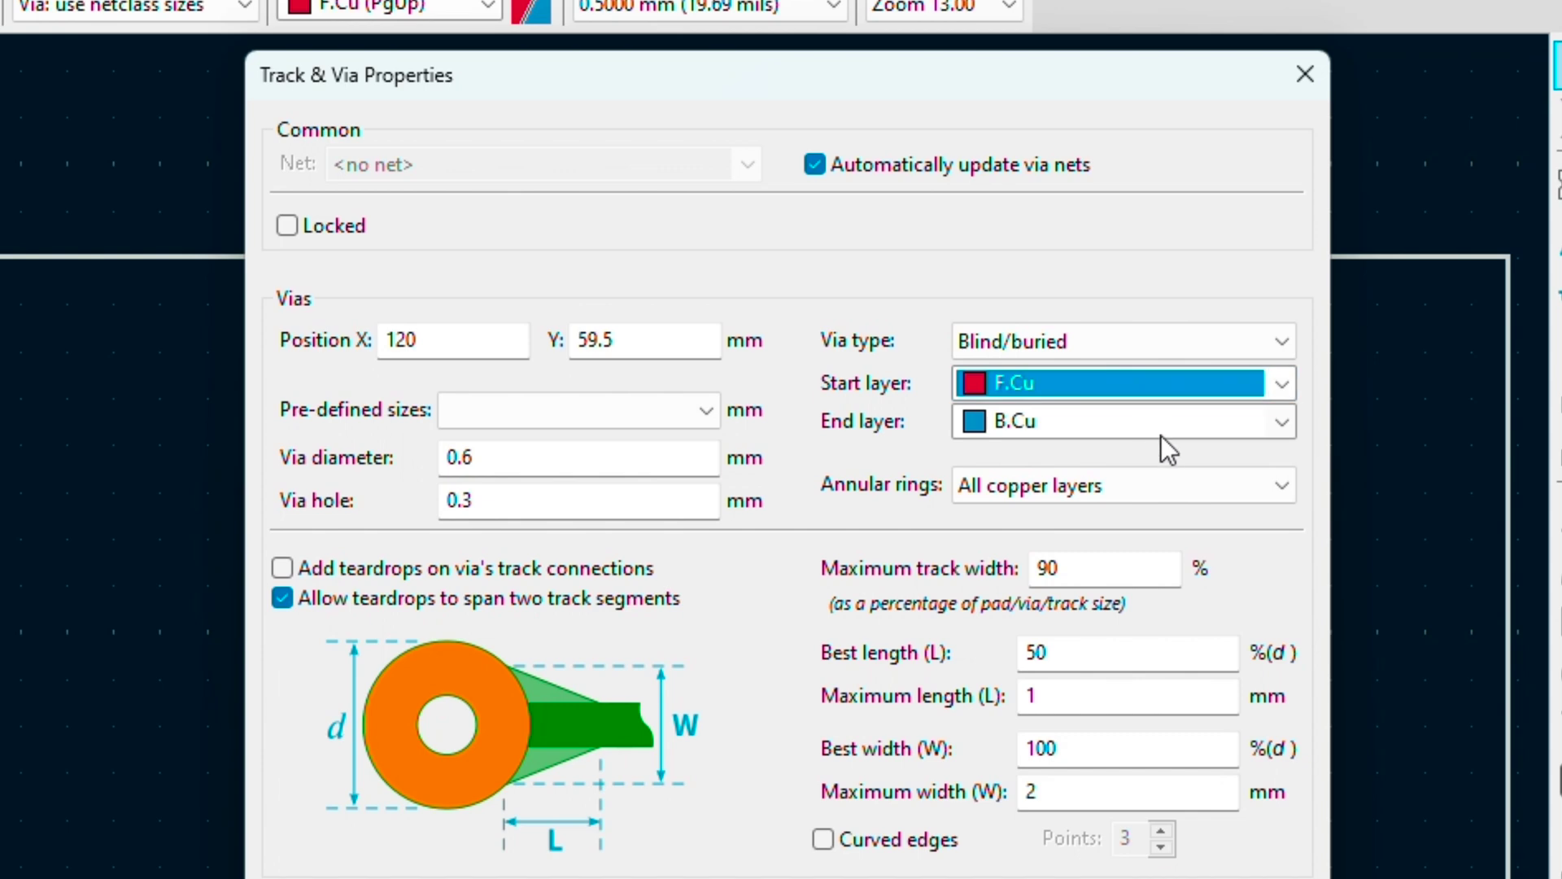
pyautogui.click(1160, 436)
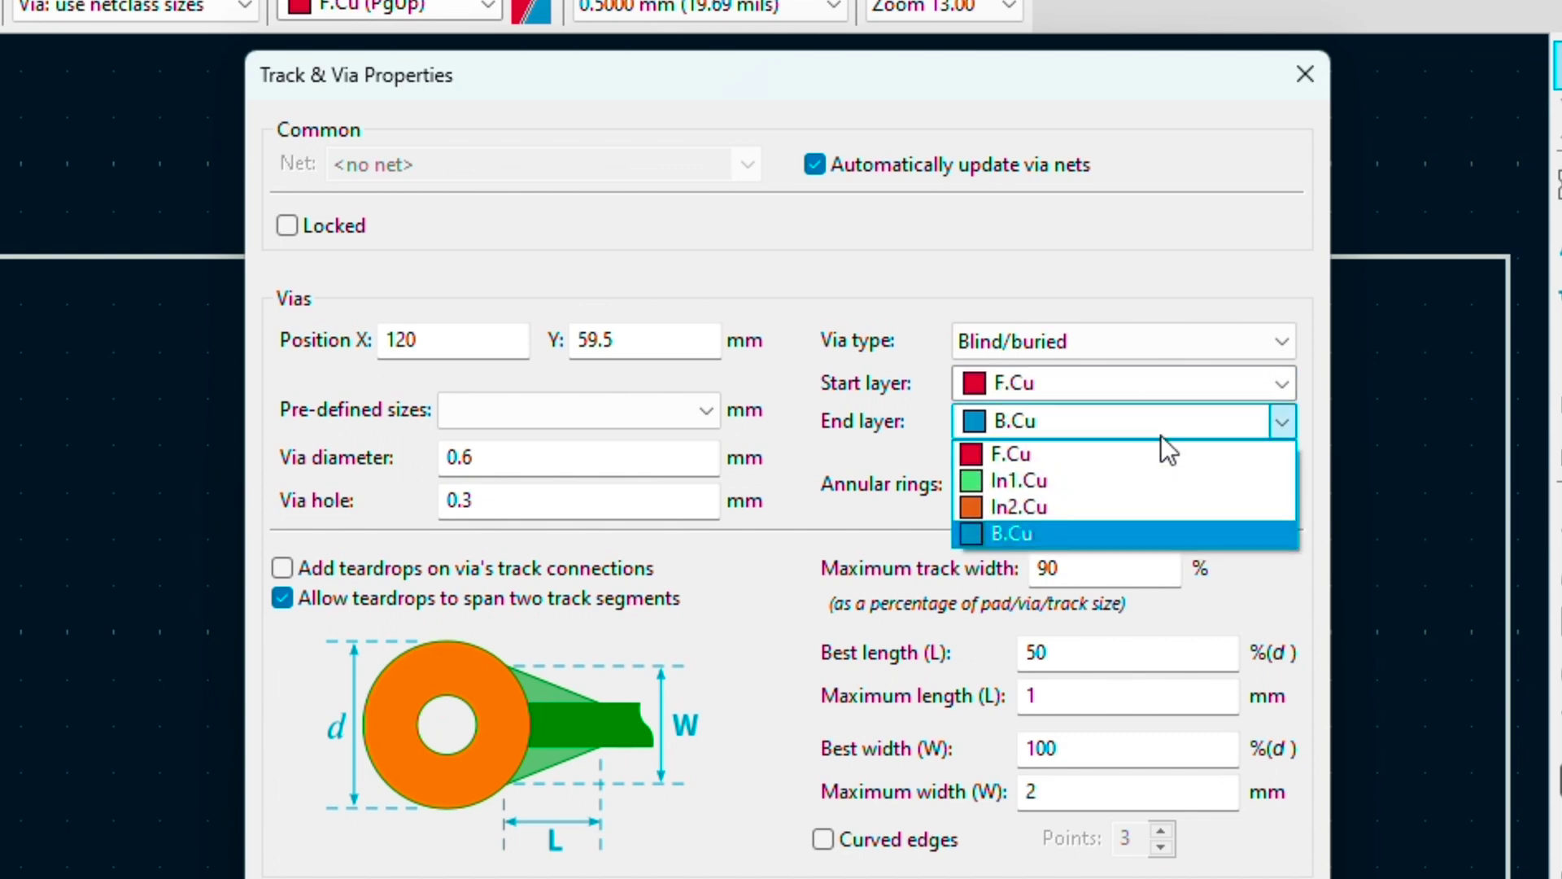
pyautogui.click(1096, 480)
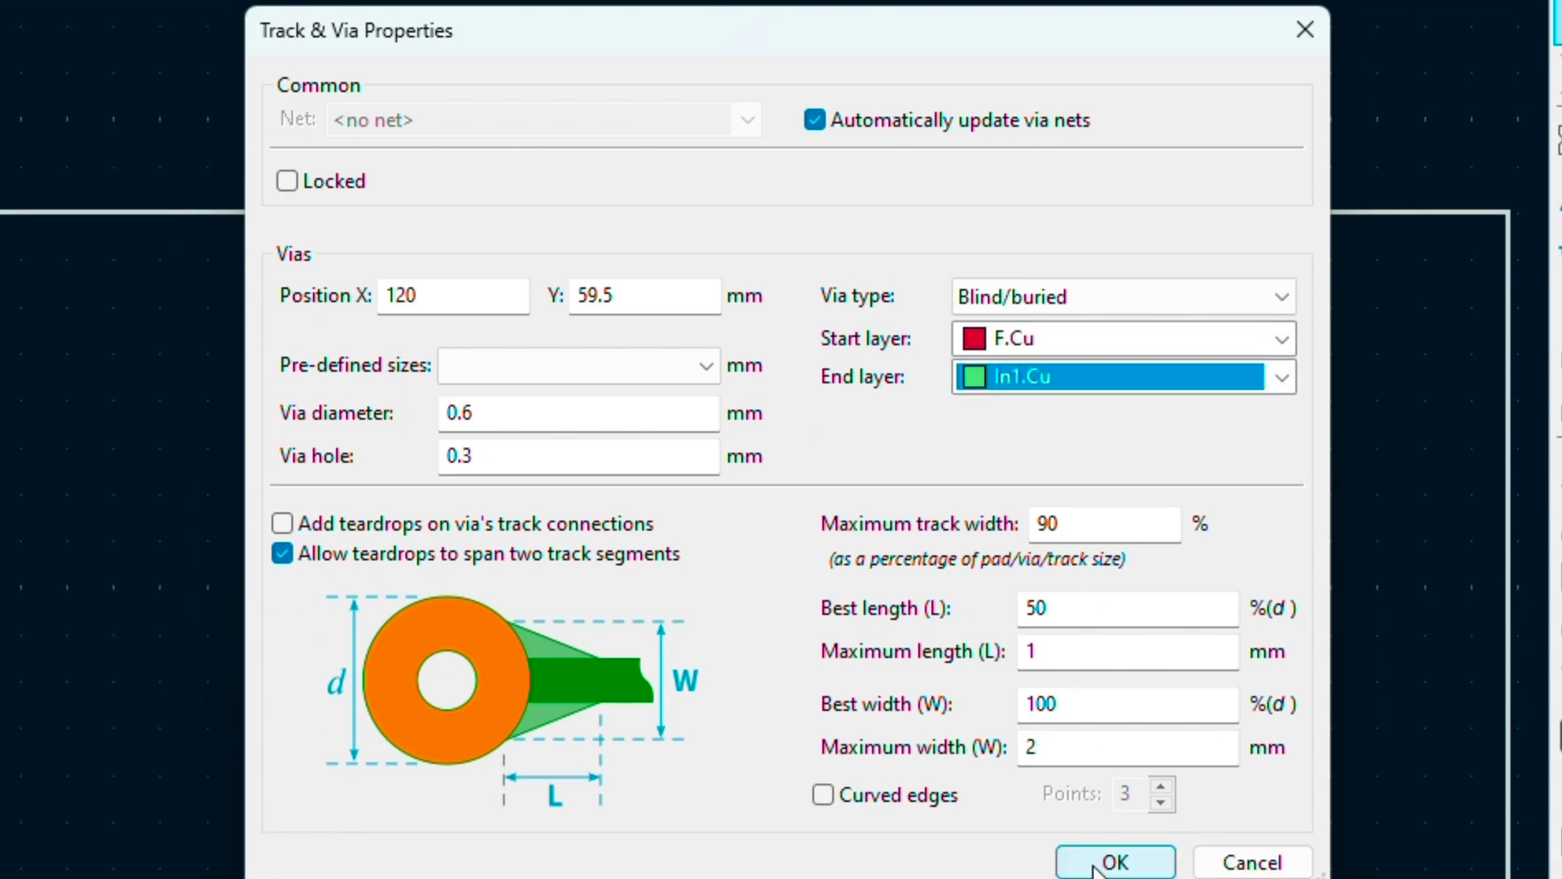
pyautogui.click(1103, 878)
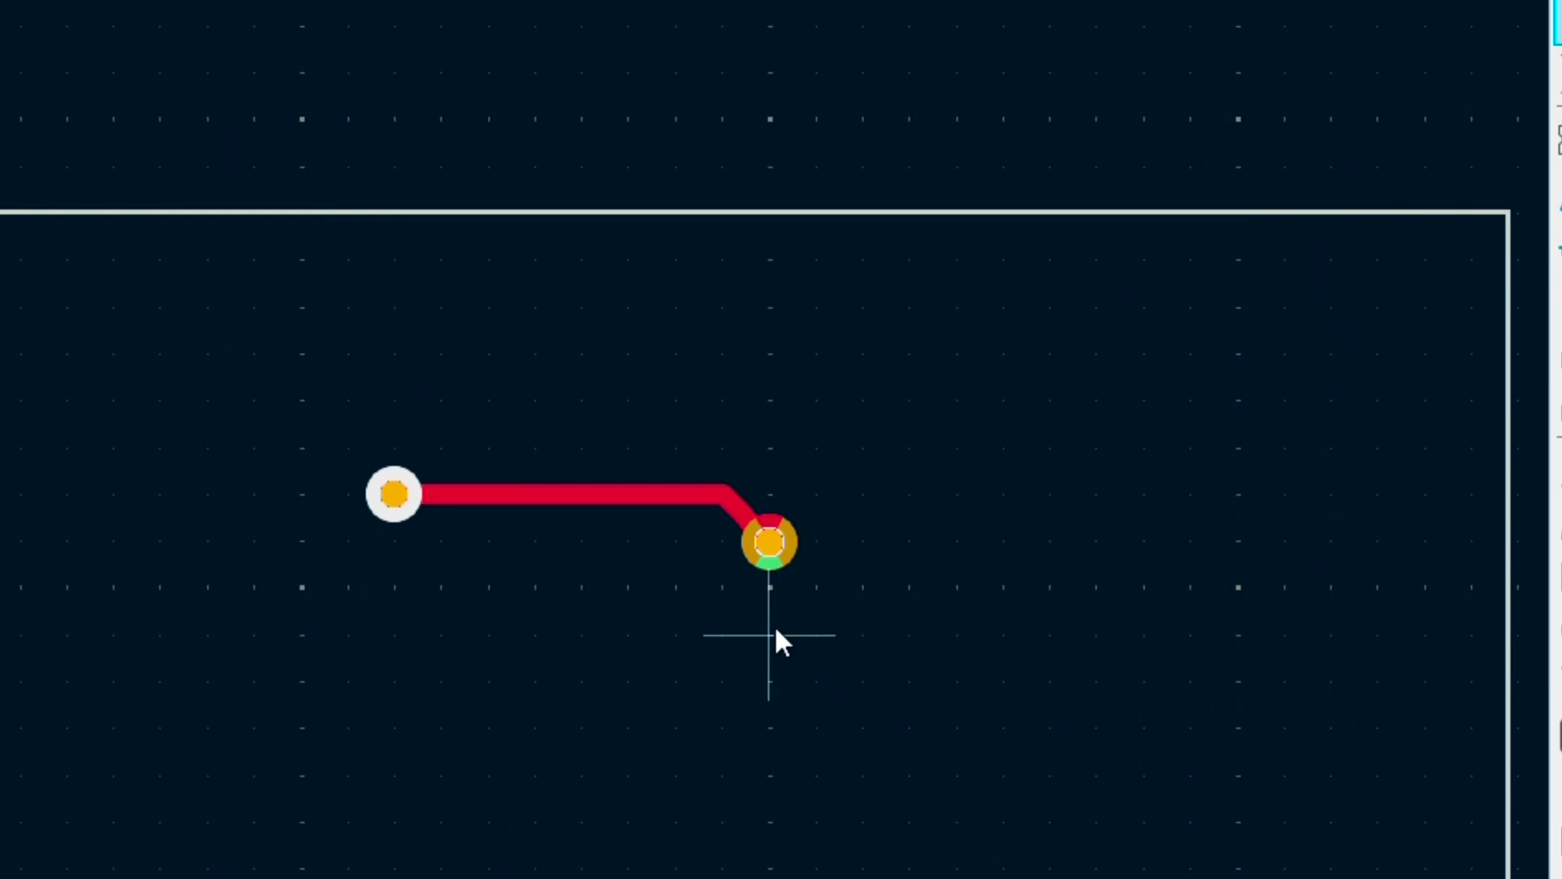
# Check the blind via's layer marking in the layout and compare its depth with the through via in the 3D Viewer.
pyautogui.scroll(5, 769, 541)
pyautogui.scroll(3, 631, 451)
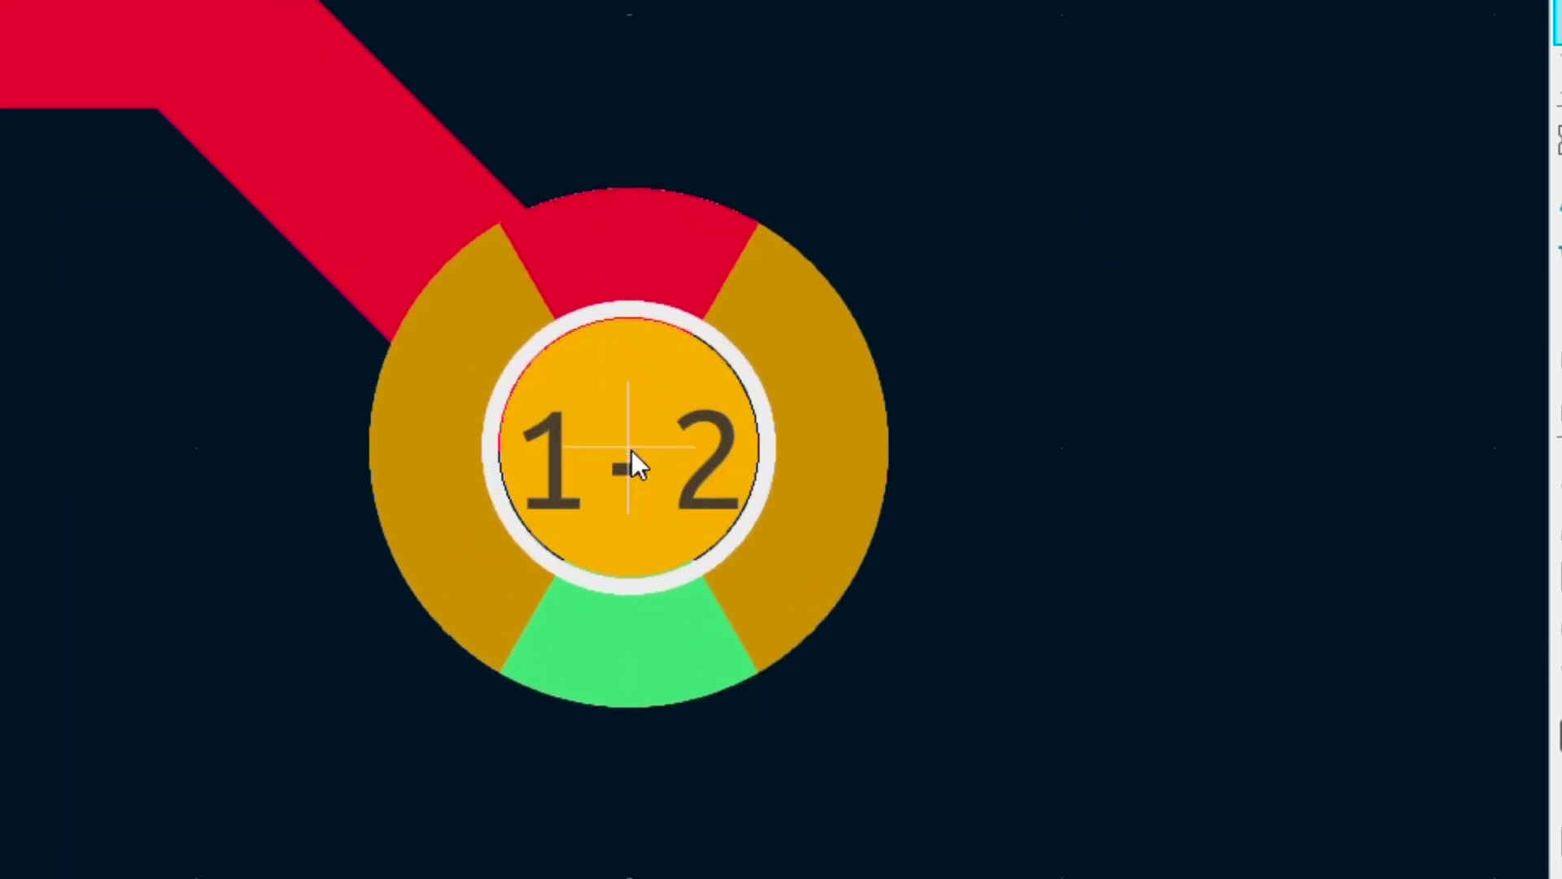
pyautogui.scroll(-5, 898, 485)
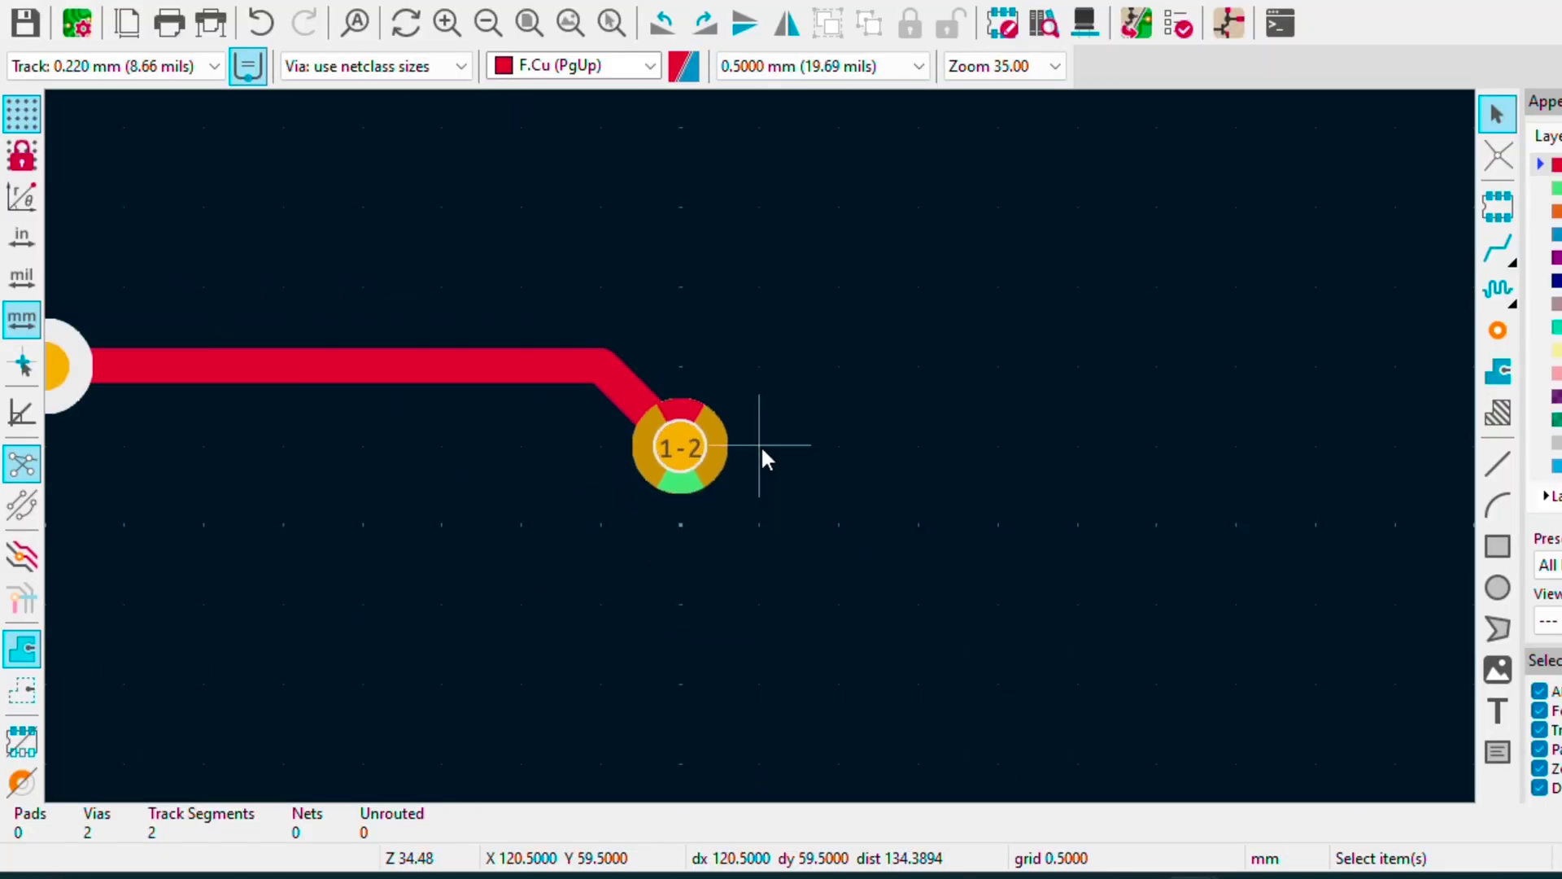
pyautogui.scroll(-2, 760, 446)
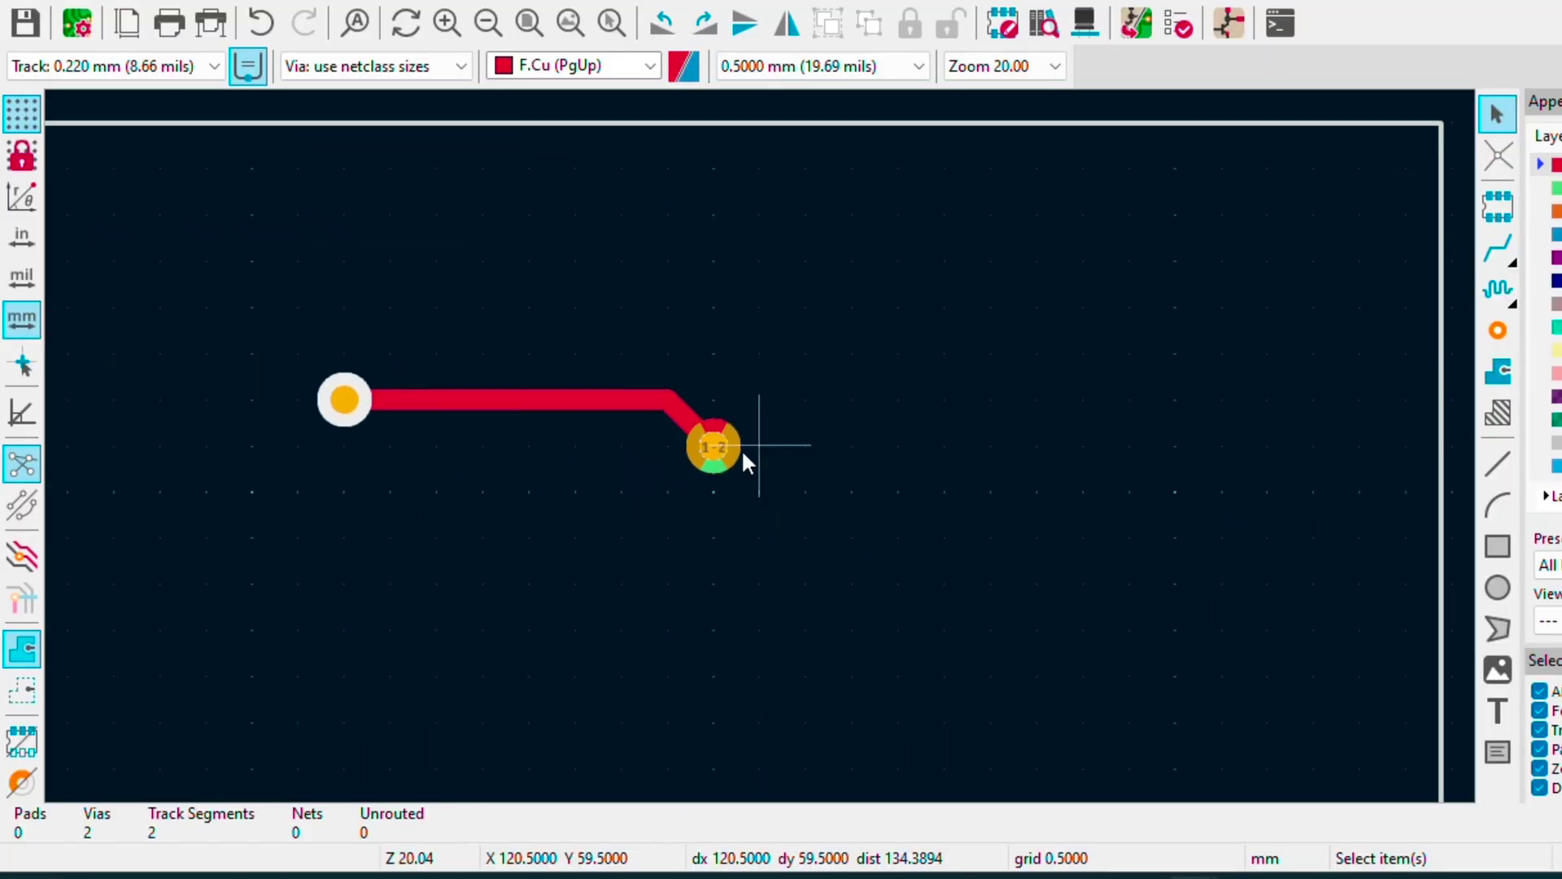
pyautogui.hotkey('alt', '3')
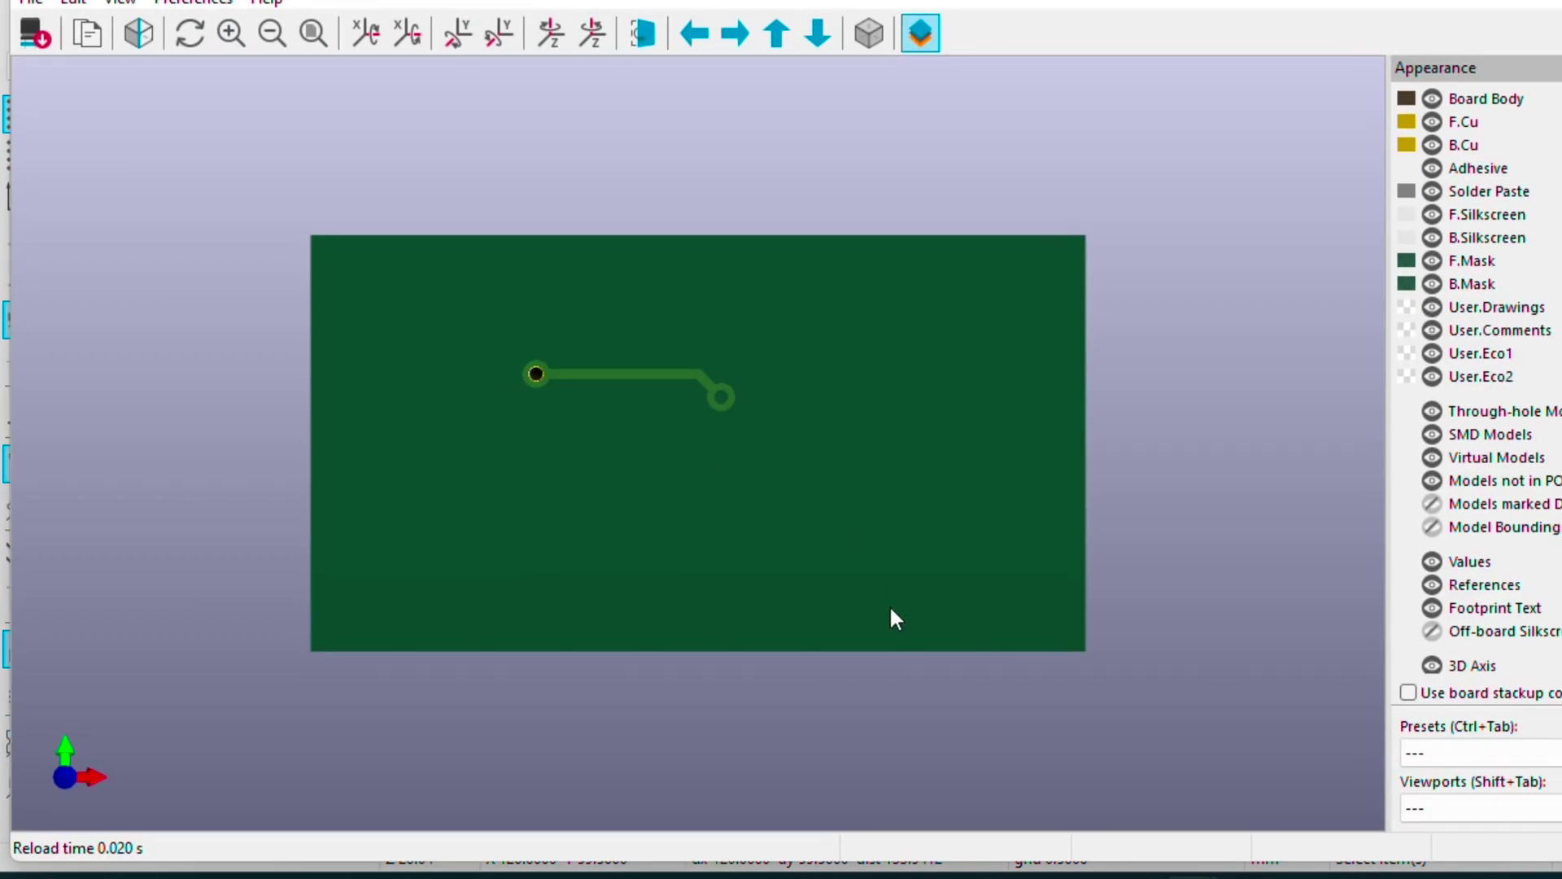
pyautogui.moveTo(893, 618); pyautogui.dragTo(624, 184)
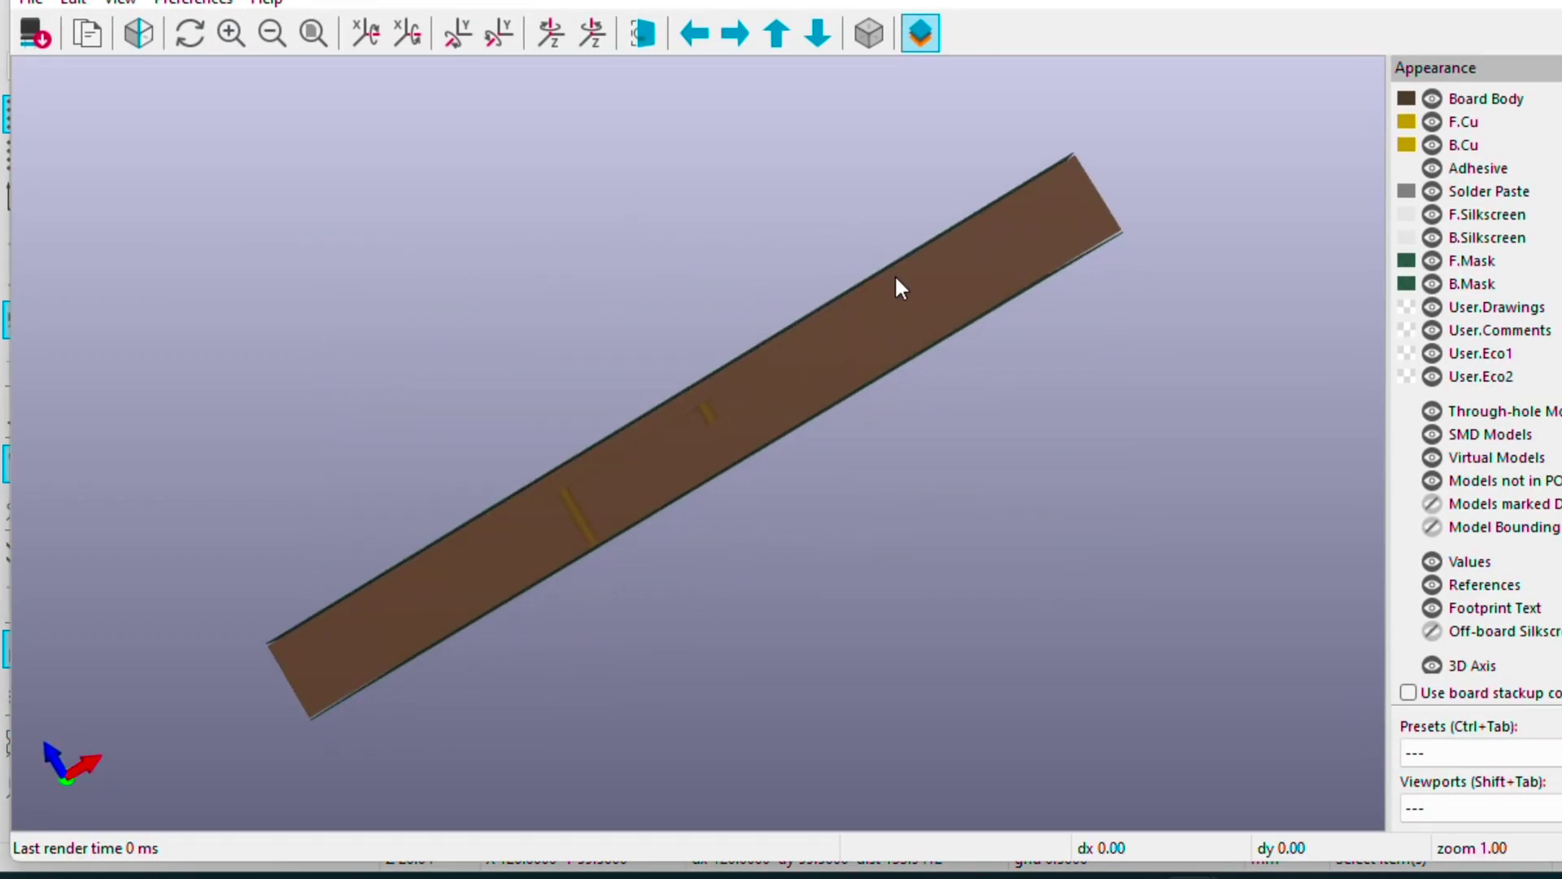
pyautogui.moveTo(993, 314); pyautogui.dragTo(753, 516)
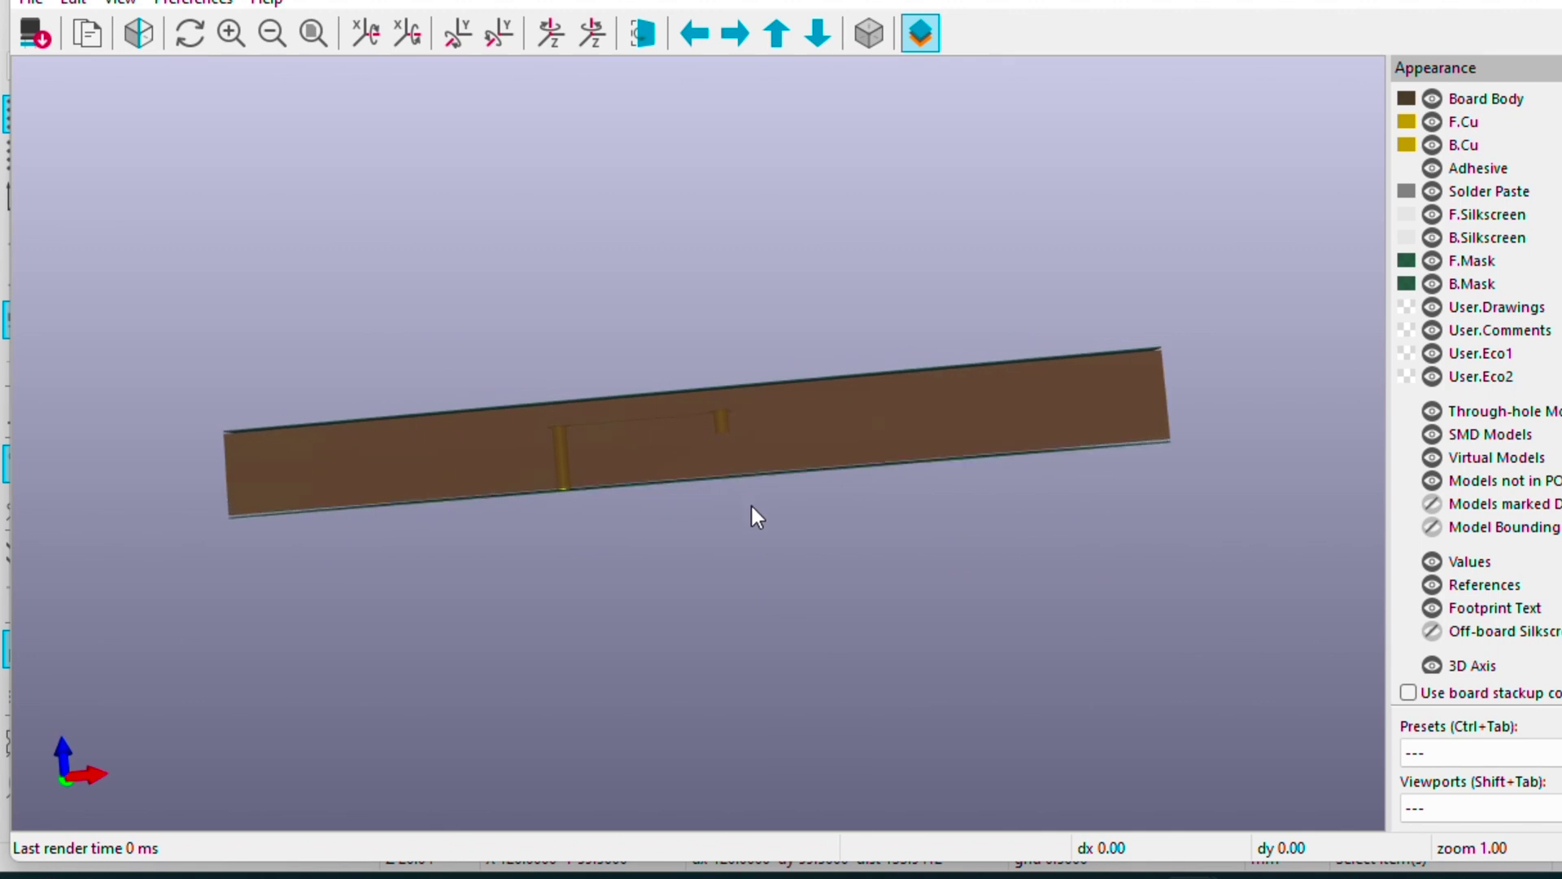
pyautogui.scroll(5, 721, 460)
pyautogui.scroll(3, 719, 460)
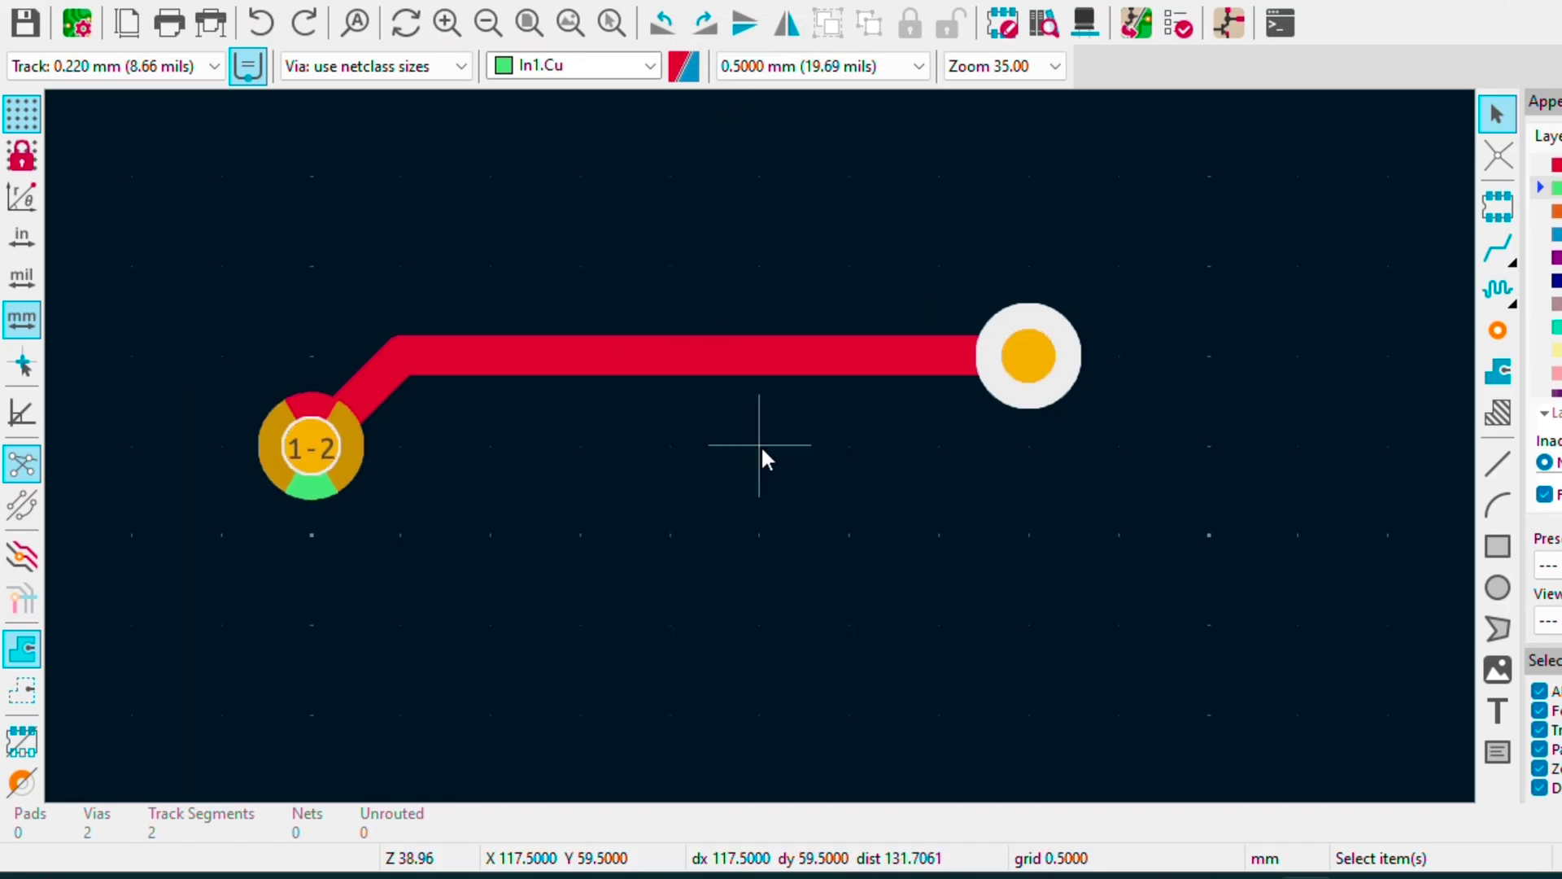
# Place a second through via at X 116, Y 60.5 mm, directly below the existing through via.
pyautogui.scroll(-1, 760, 446)
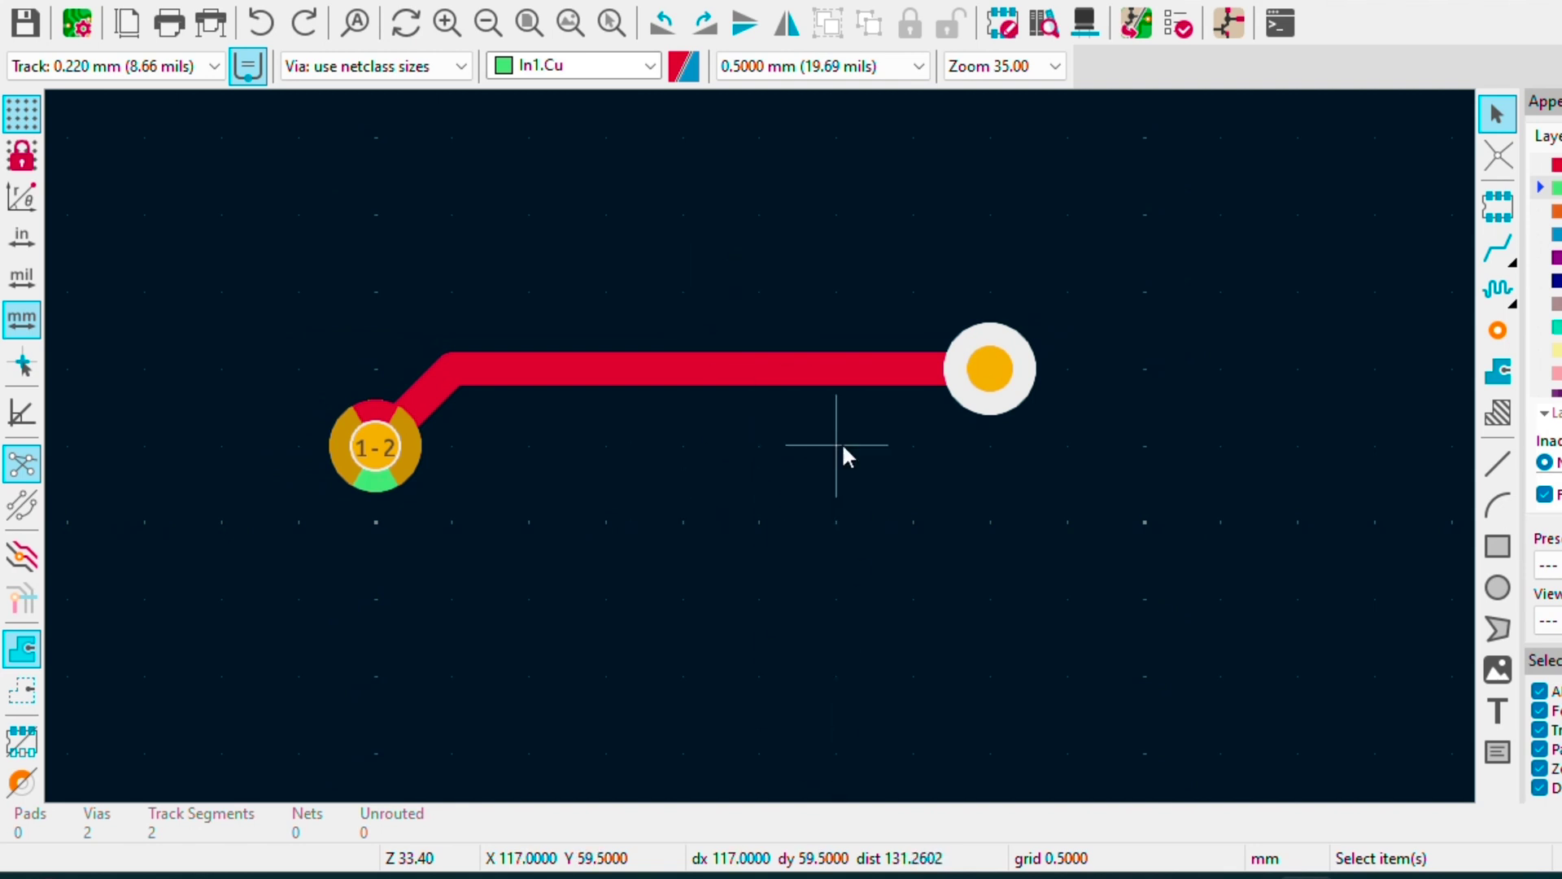
pyautogui.scroll(-5, 761, 448)
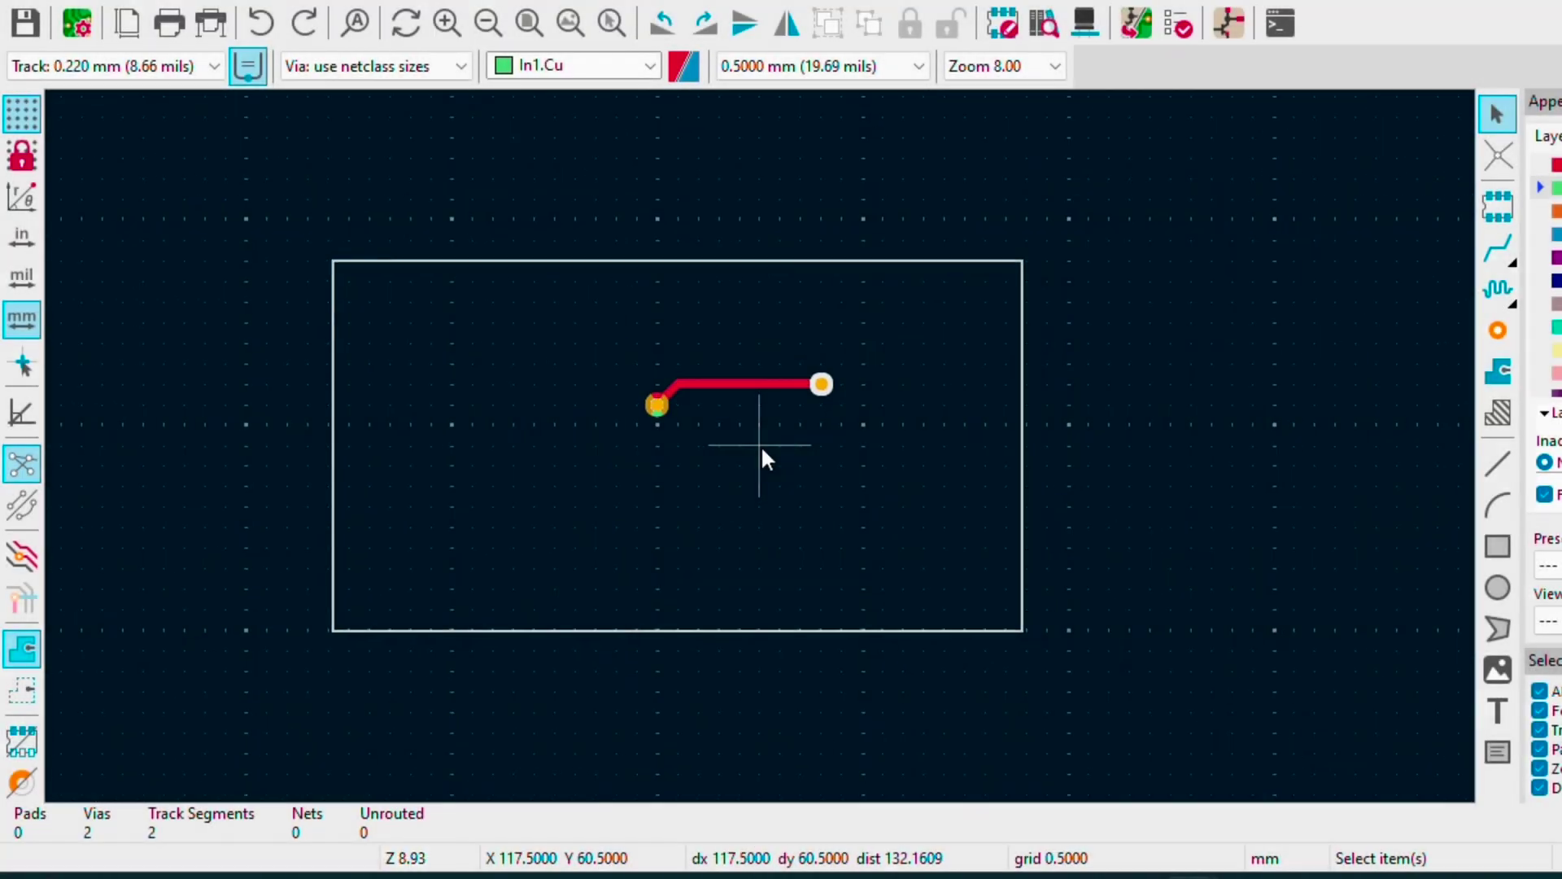
pyautogui.scroll(3, 762, 447)
pyautogui.scroll(2, 760, 446)
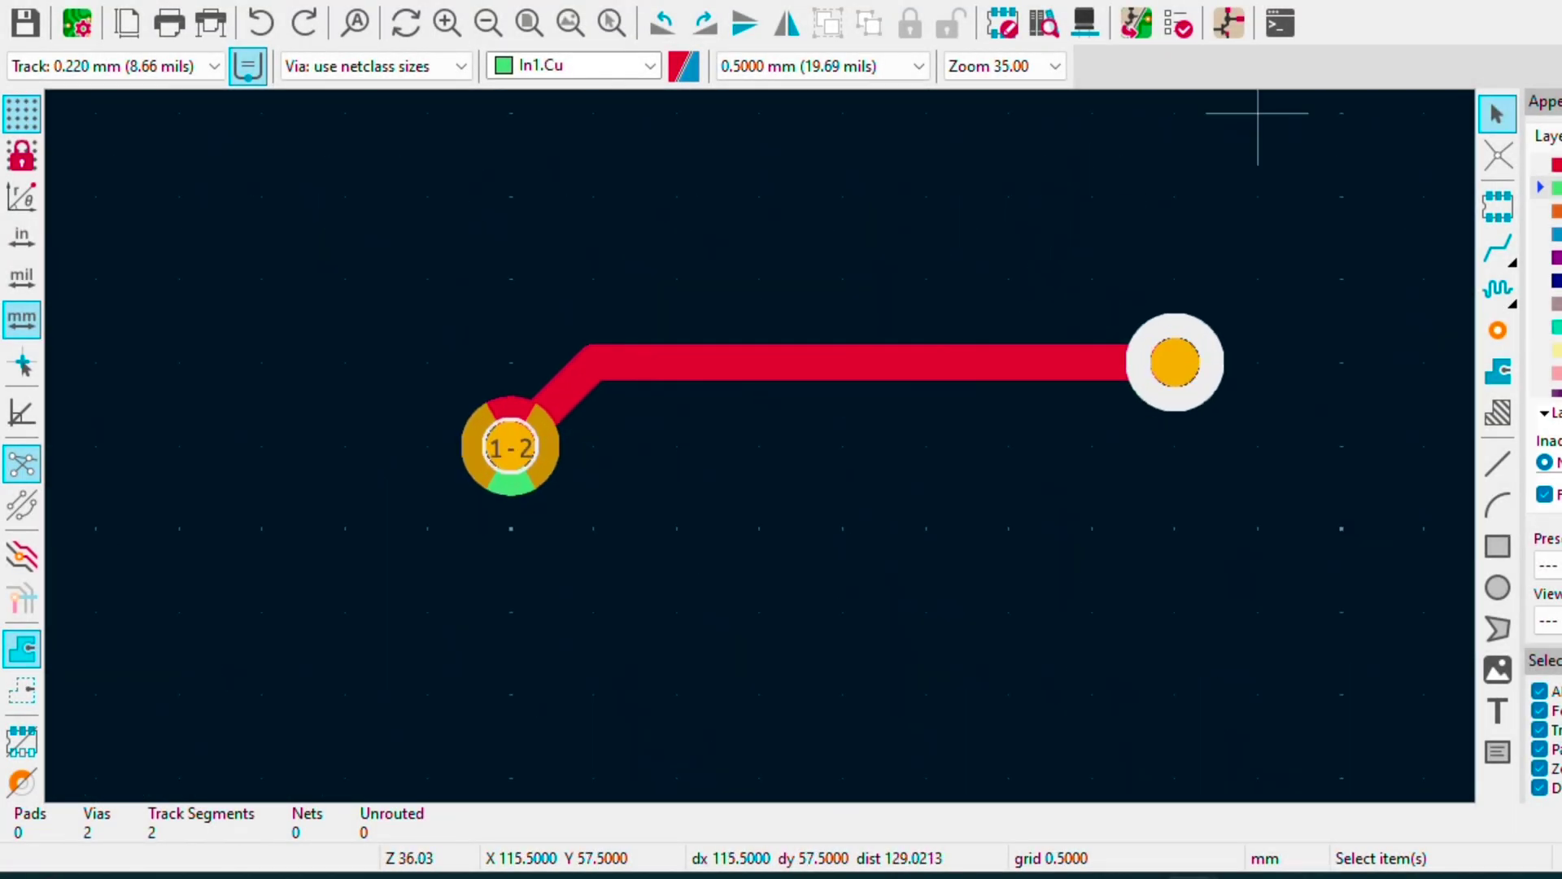
pyautogui.click(1497, 332)
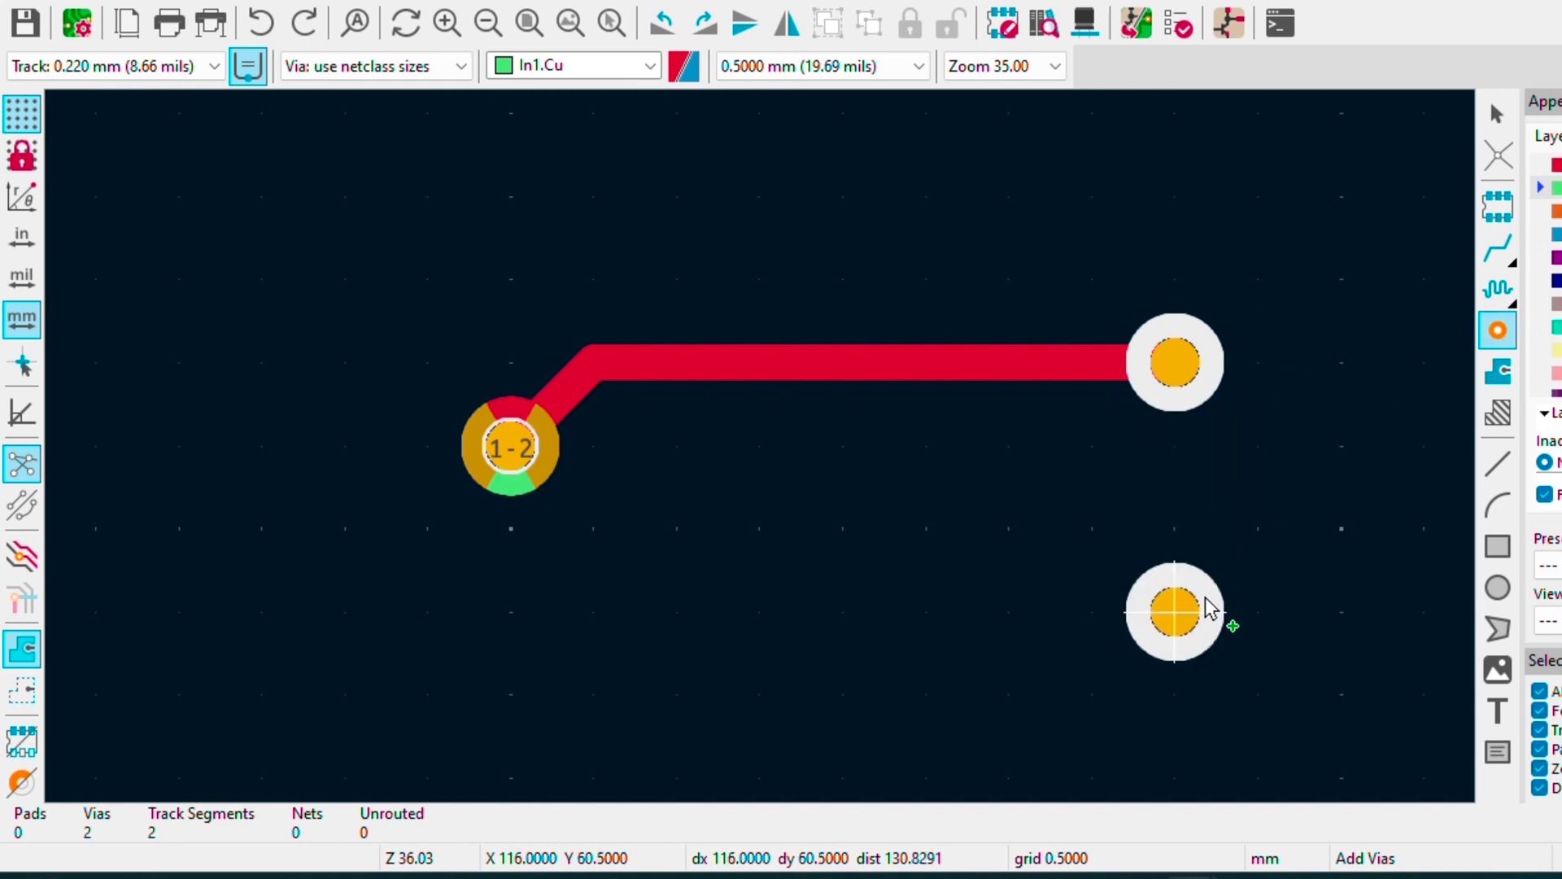
pyautogui.click(1211, 609)
pyautogui.press('Escape')
# Route a 0.22 mm B.Cu track from the new through via to a blind/buried via at X 120, Y 61 mm.
pyautogui.press('pagedown')
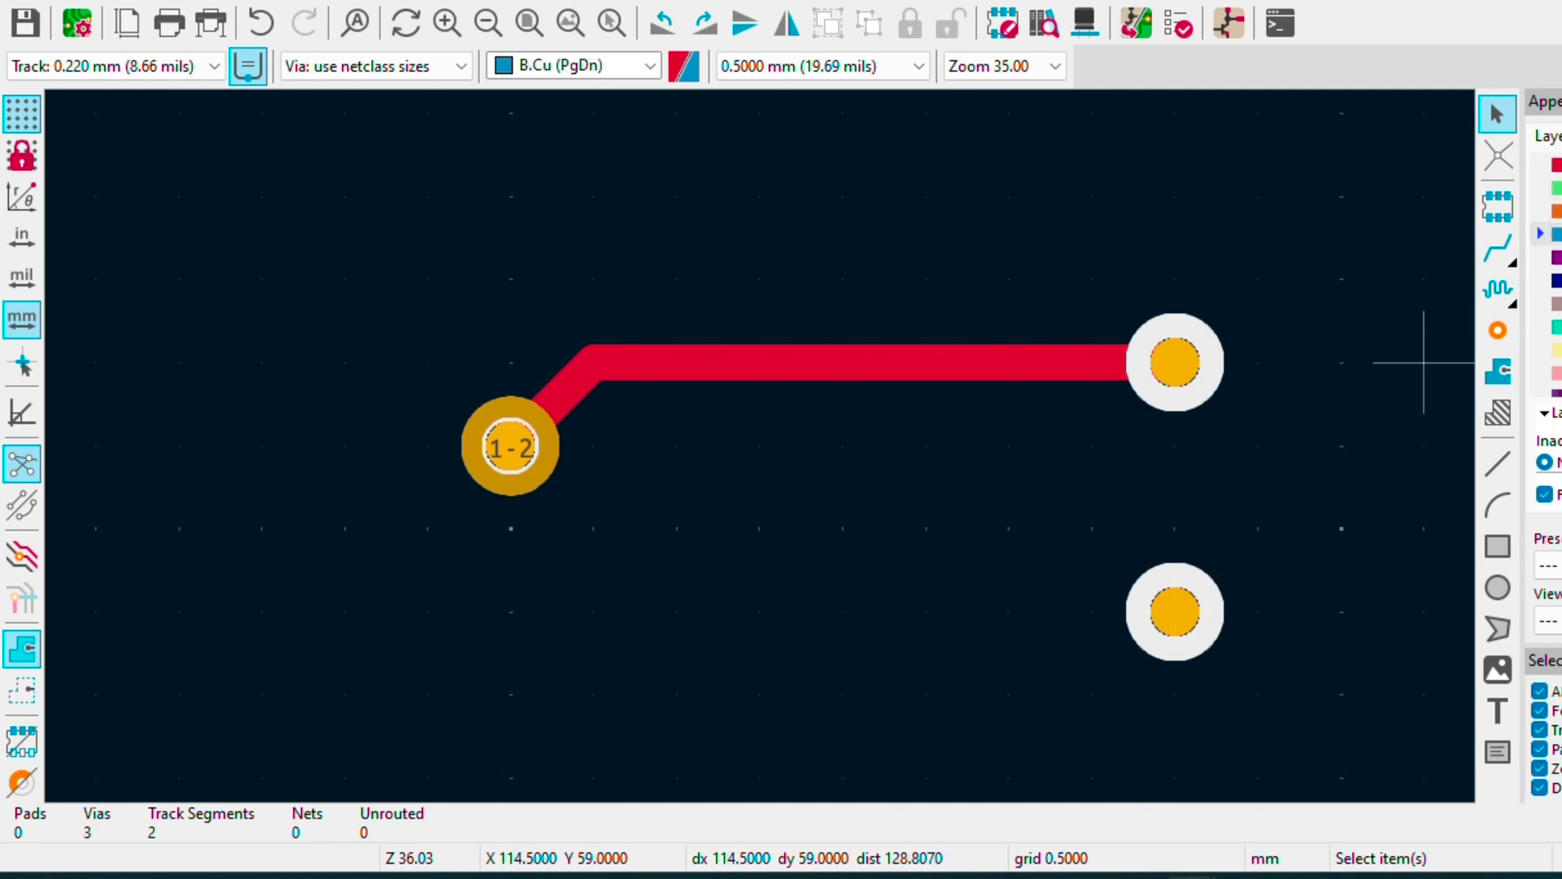
pyautogui.click(1497, 247)
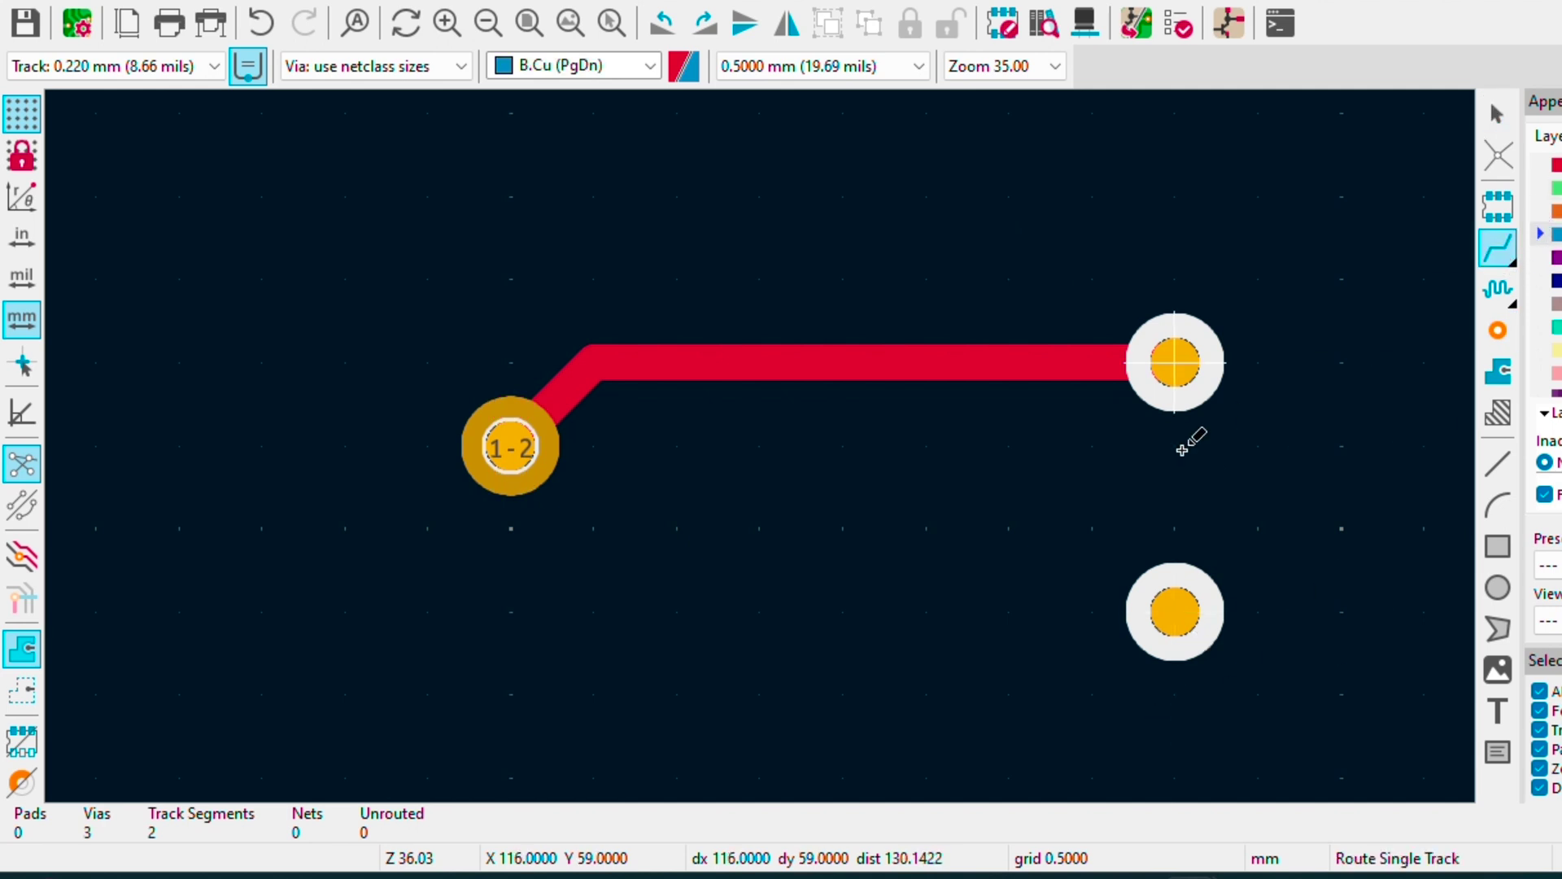
pyautogui.click(1164, 587)
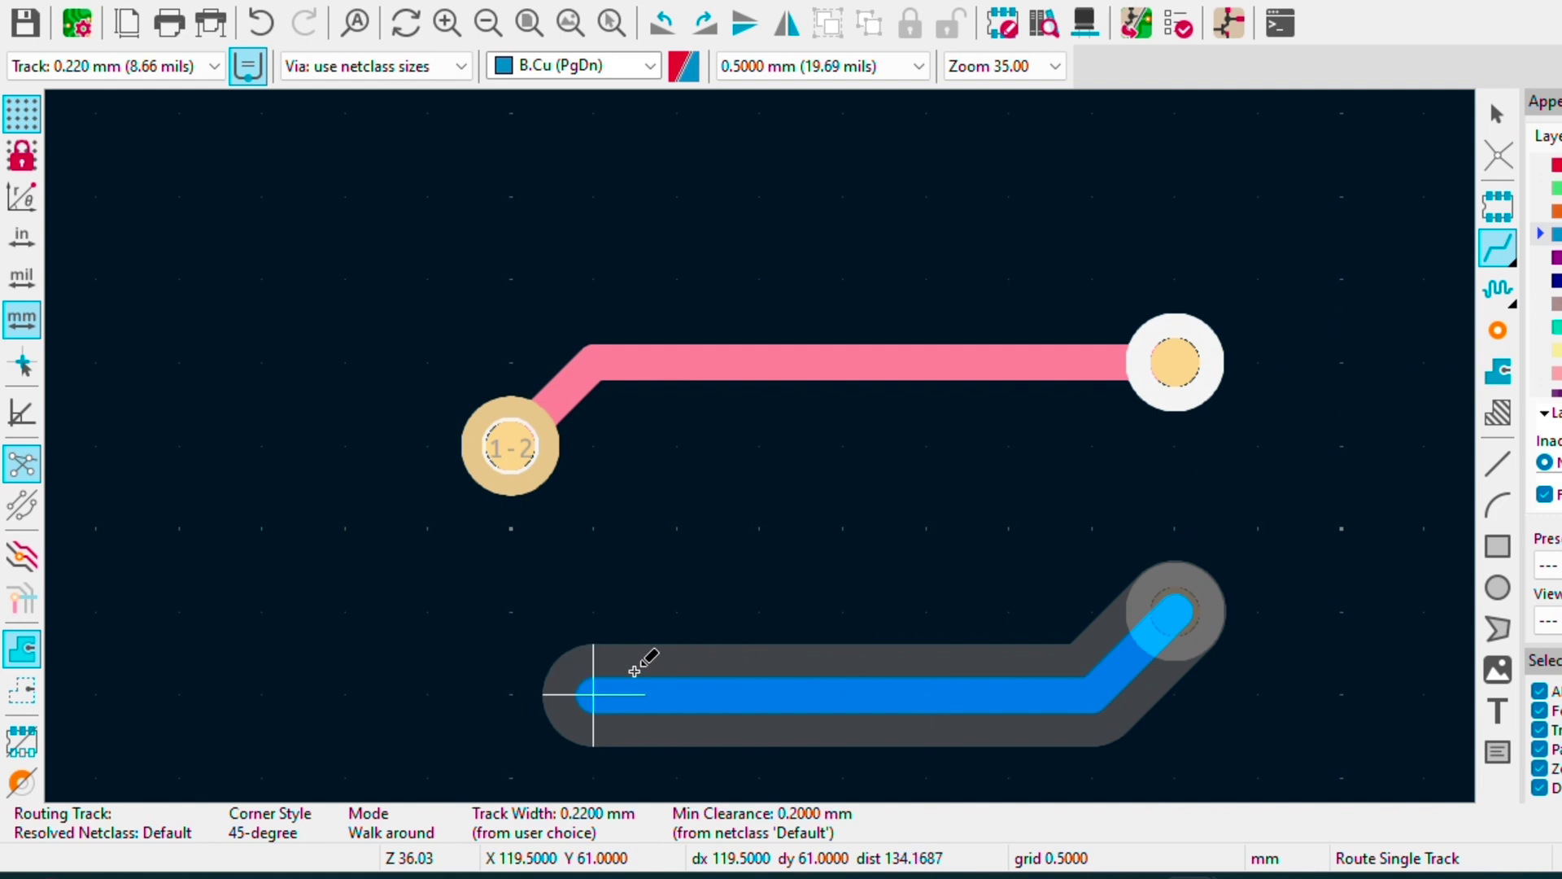
pyautogui.rightClick(634, 669)
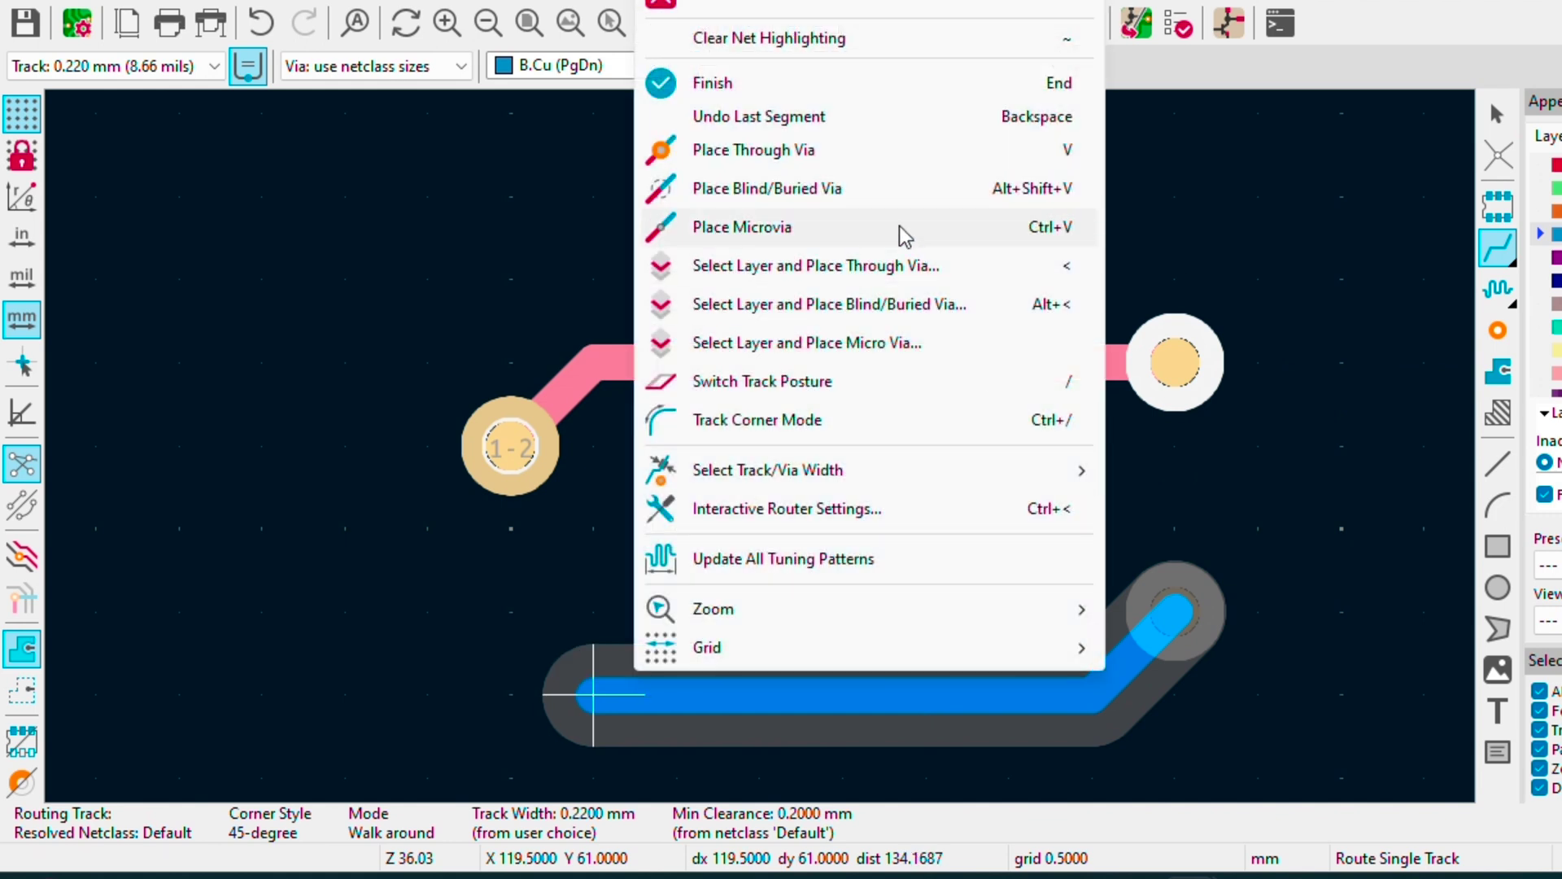
pyautogui.click(896, 195)
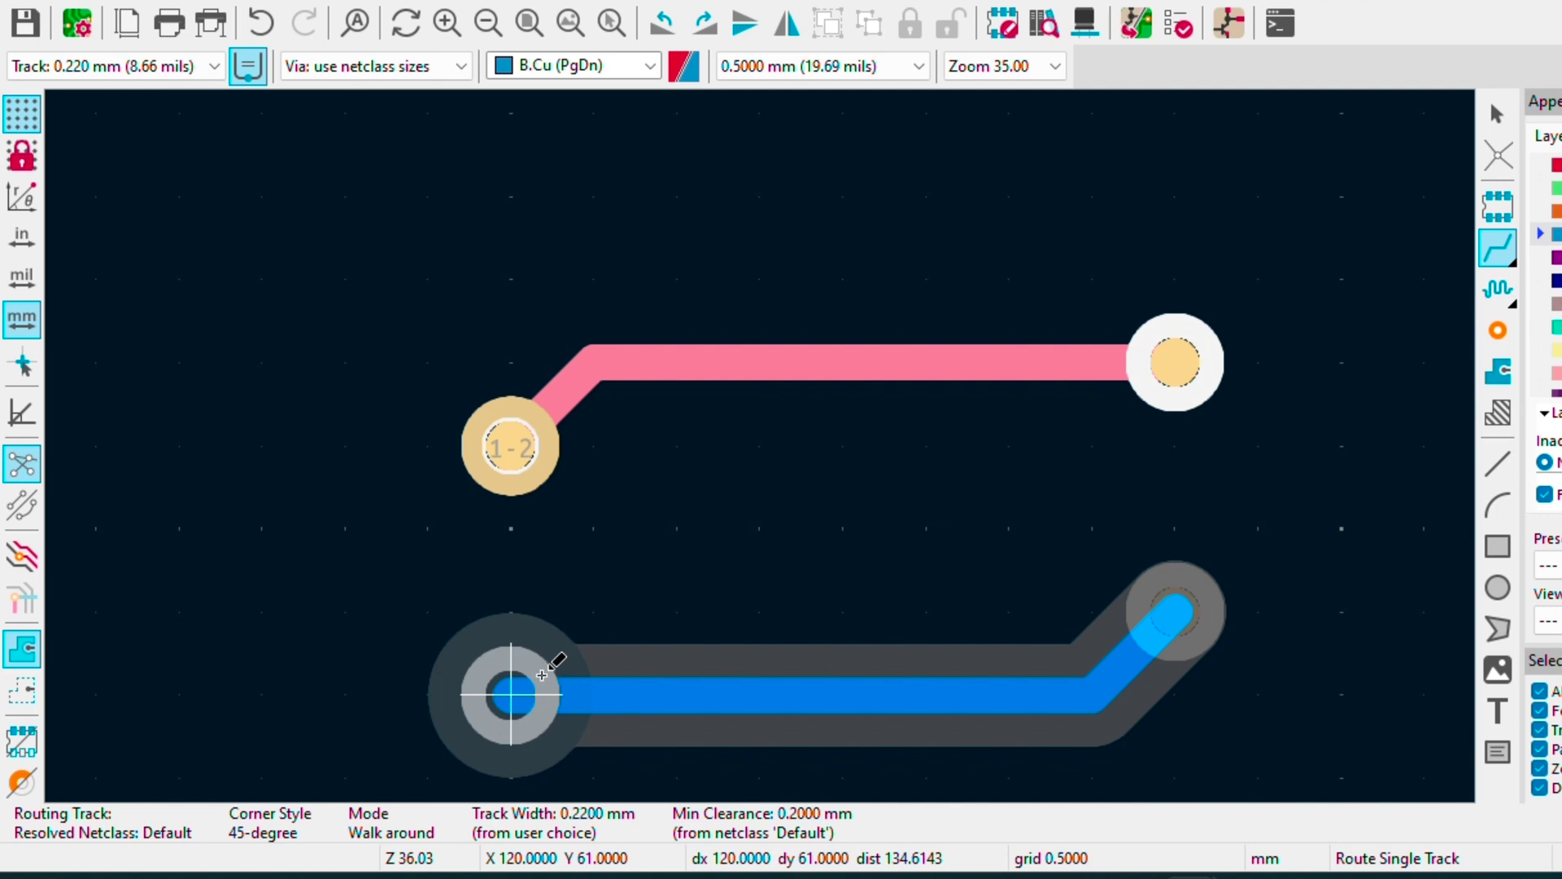
pyautogui.click(551, 674)
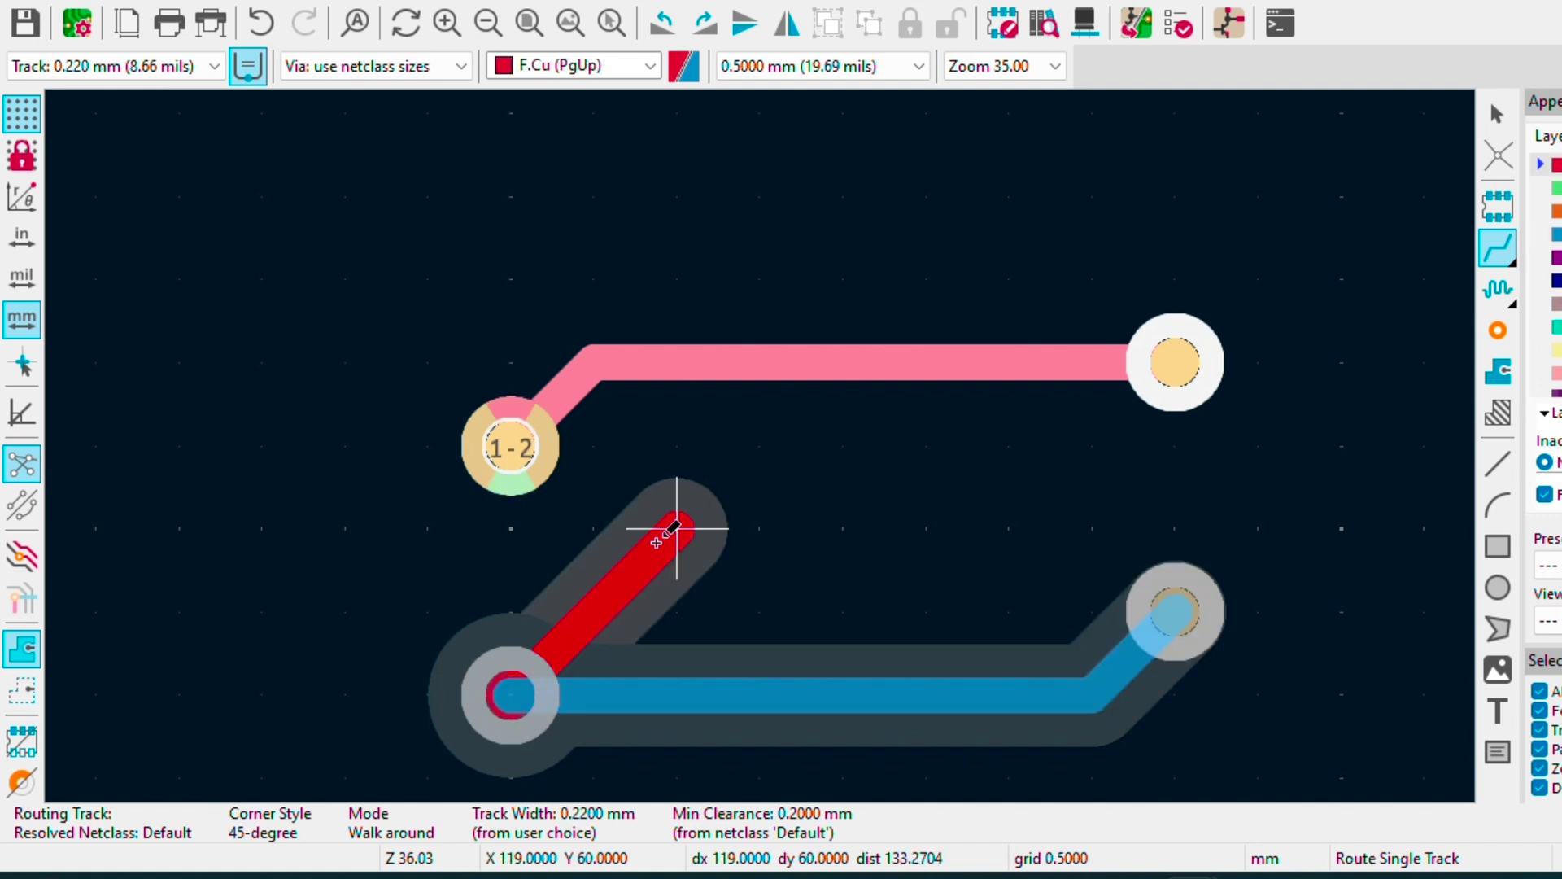
pyautogui.press('Escape')
pyautogui.press('Escape')
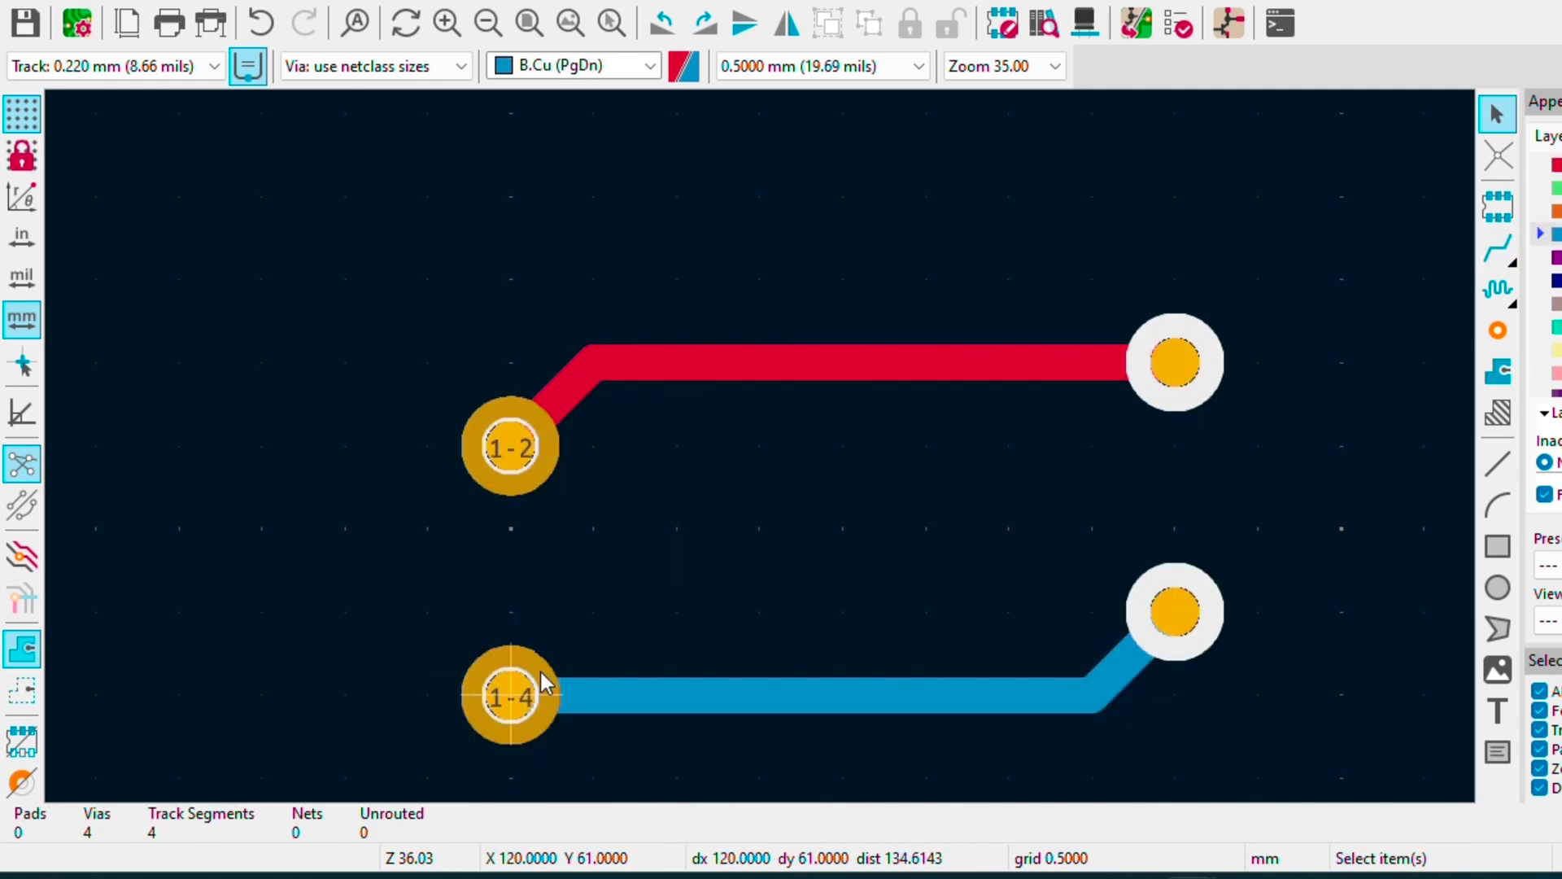
# Set the blind/buried via at the B.Cu track's end to start on B.Cu and end on In2.Cu.
pyautogui.click(525, 696)
pyautogui.doubleClick(521, 687)
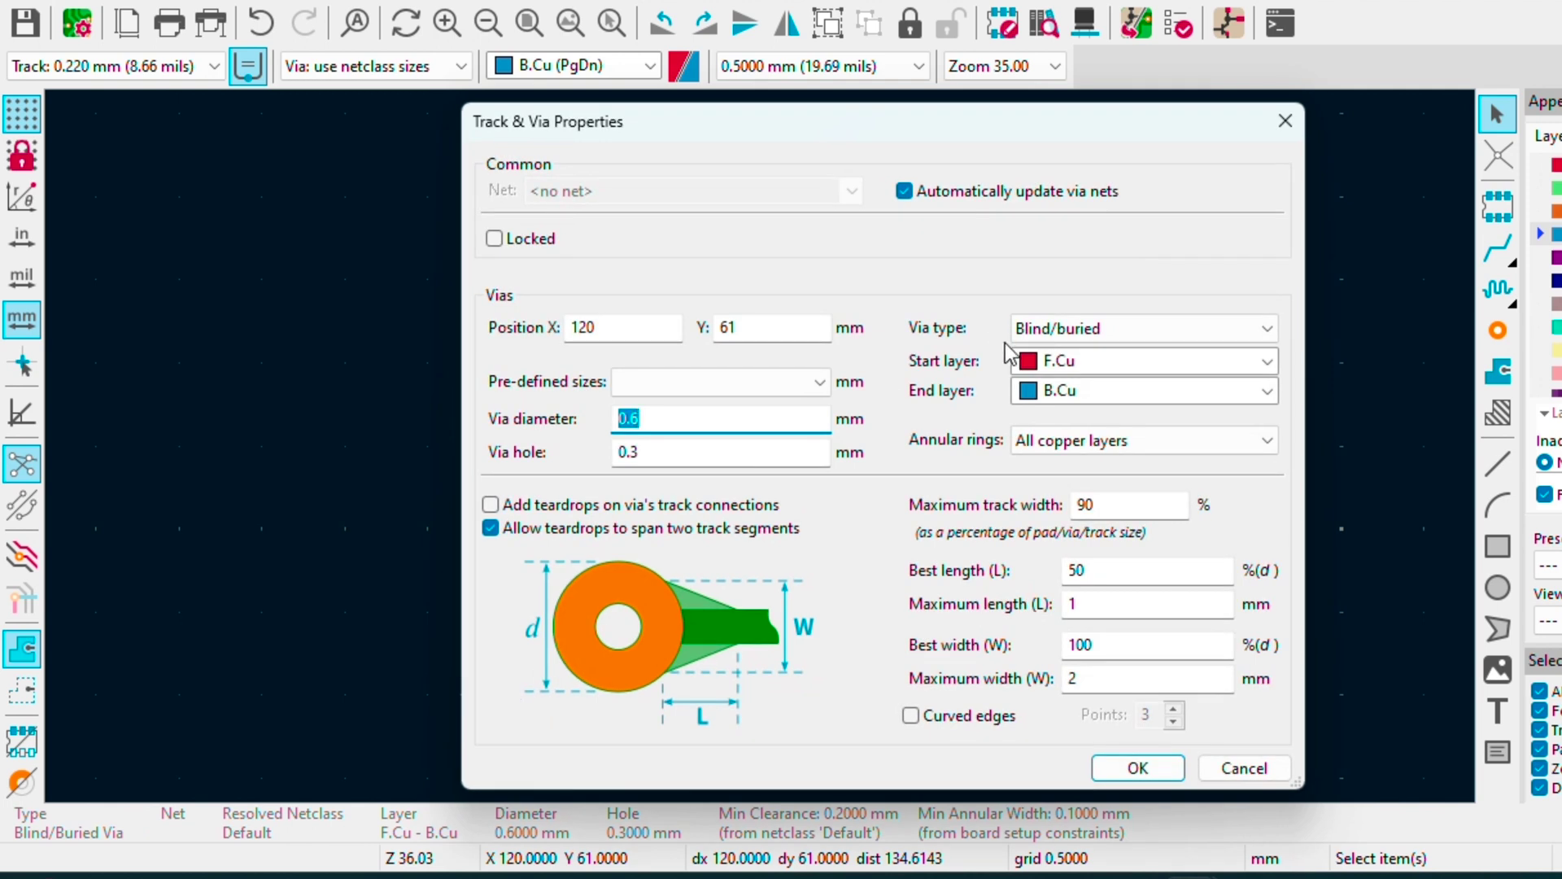
pyautogui.click(1049, 370)
pyautogui.click(1053, 446)
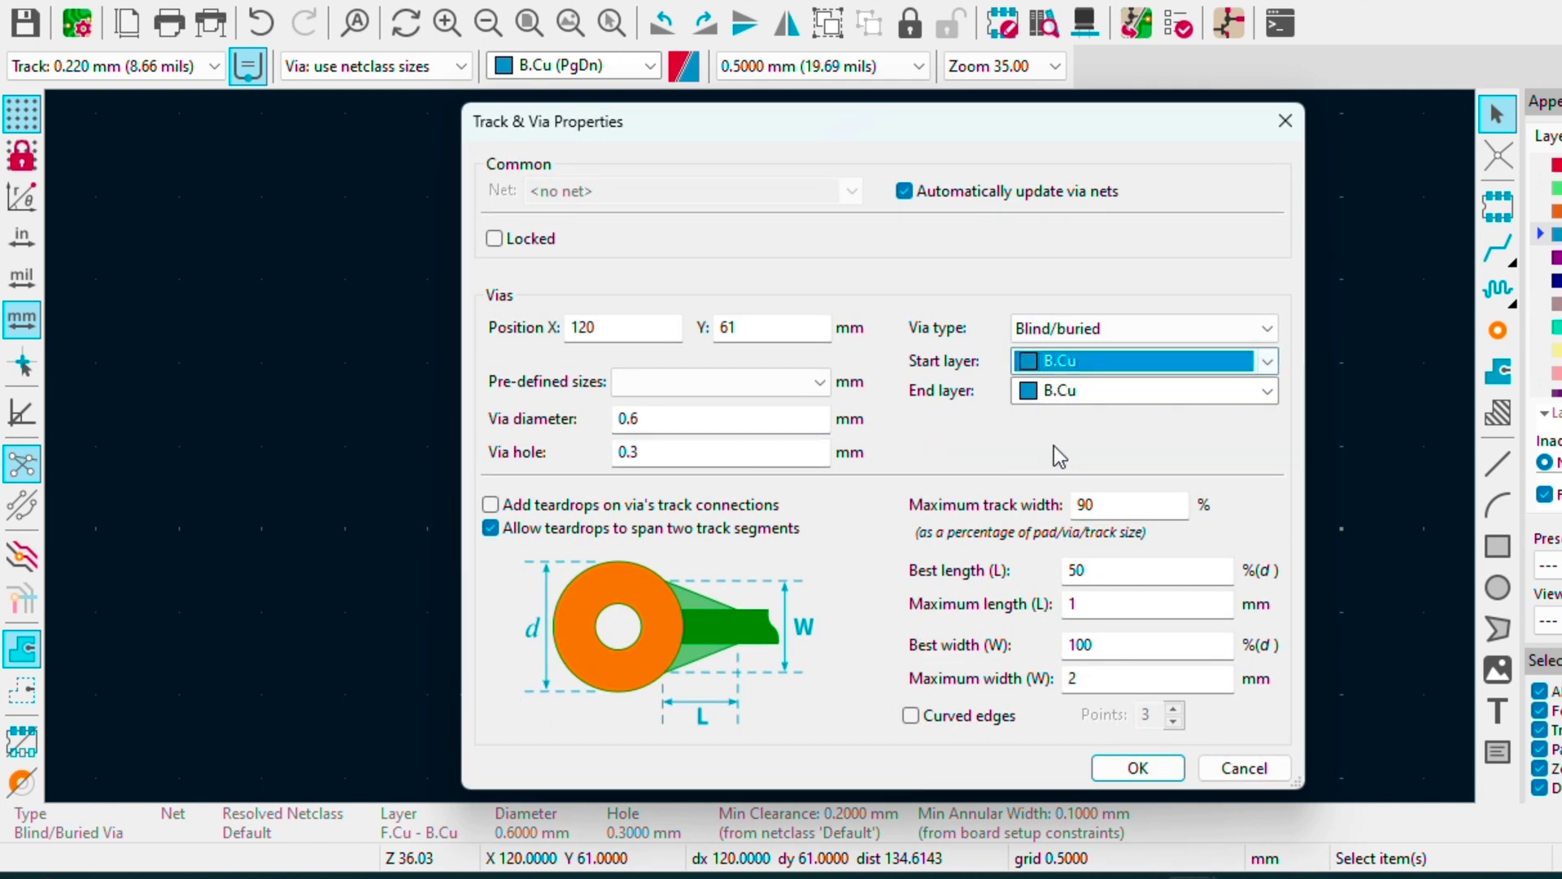
pyautogui.click(1096, 387)
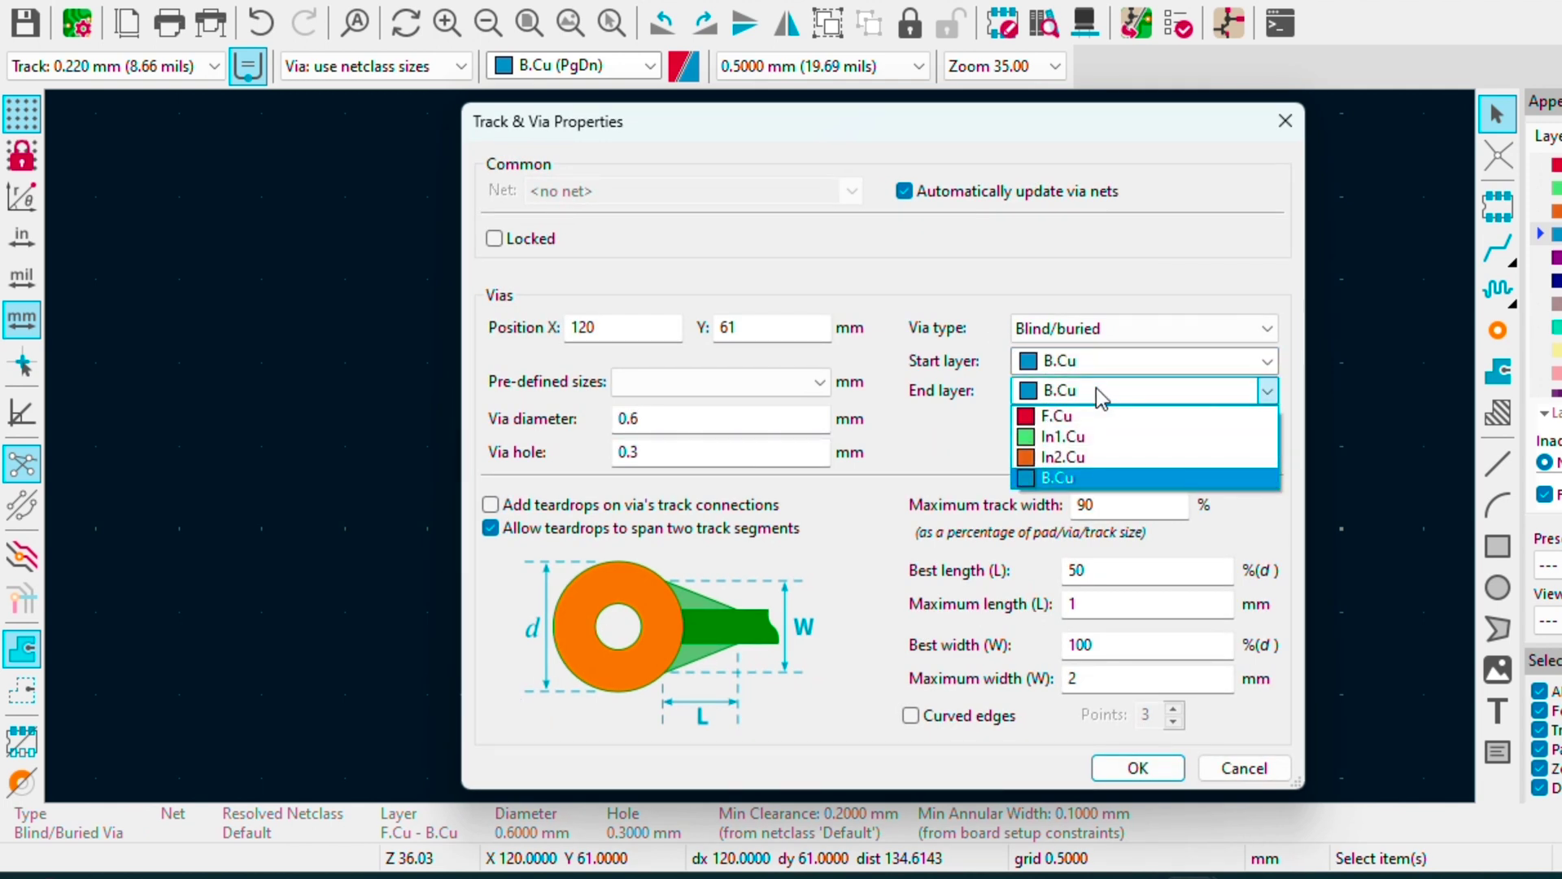
pyautogui.click(1082, 453)
pyautogui.click(1136, 767)
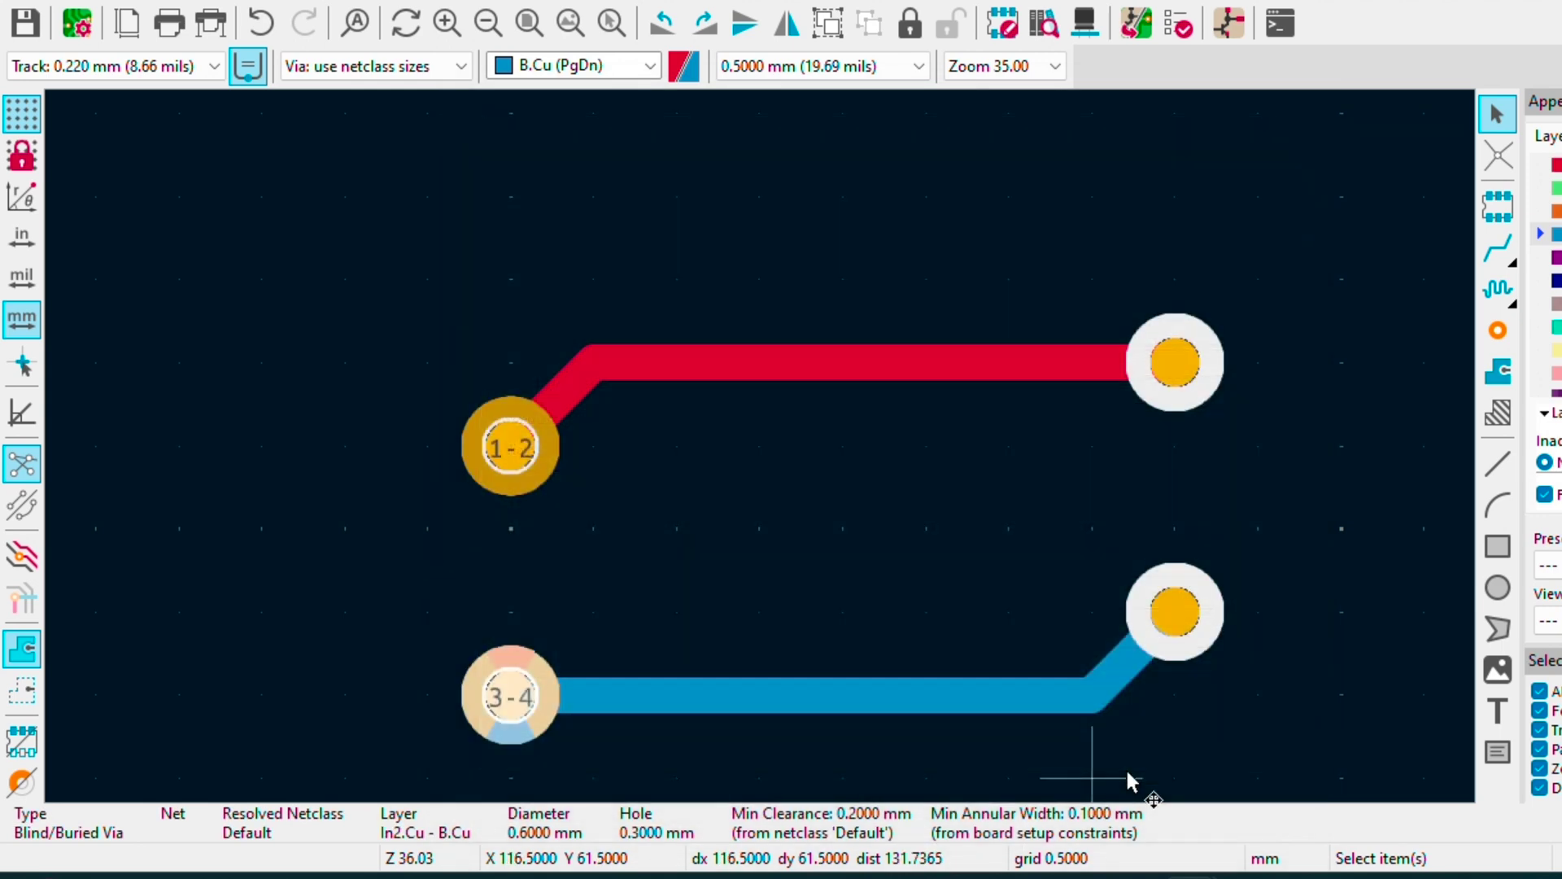
pyautogui.click(1321, 540)
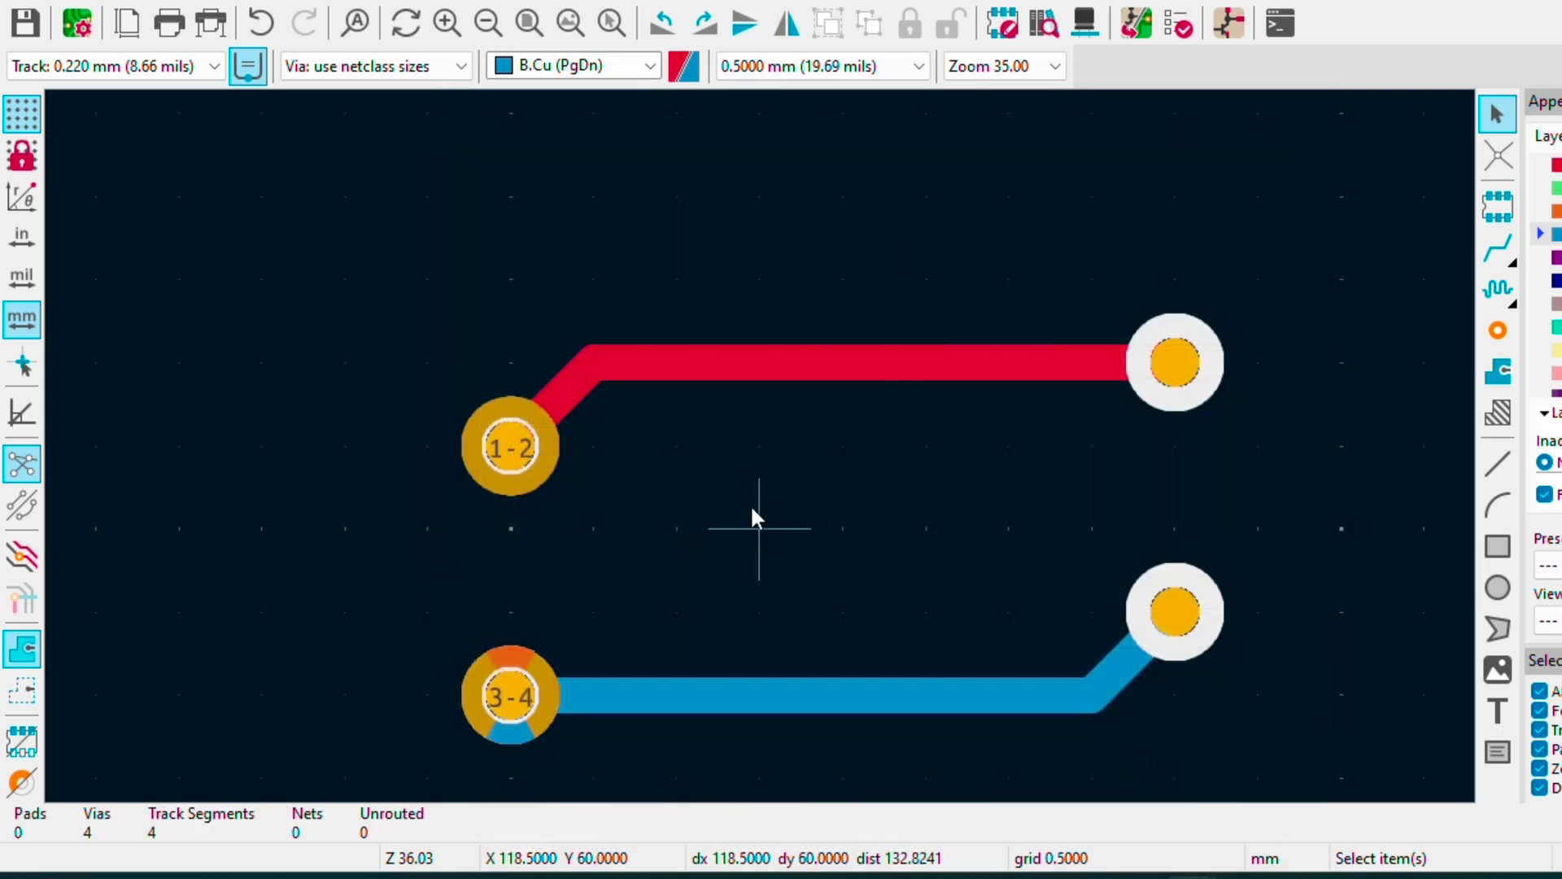
# Compare the depths of both blind vias and the through vias in the 3D Viewer from the board's edge.
pyautogui.hotkey('alt', '3')
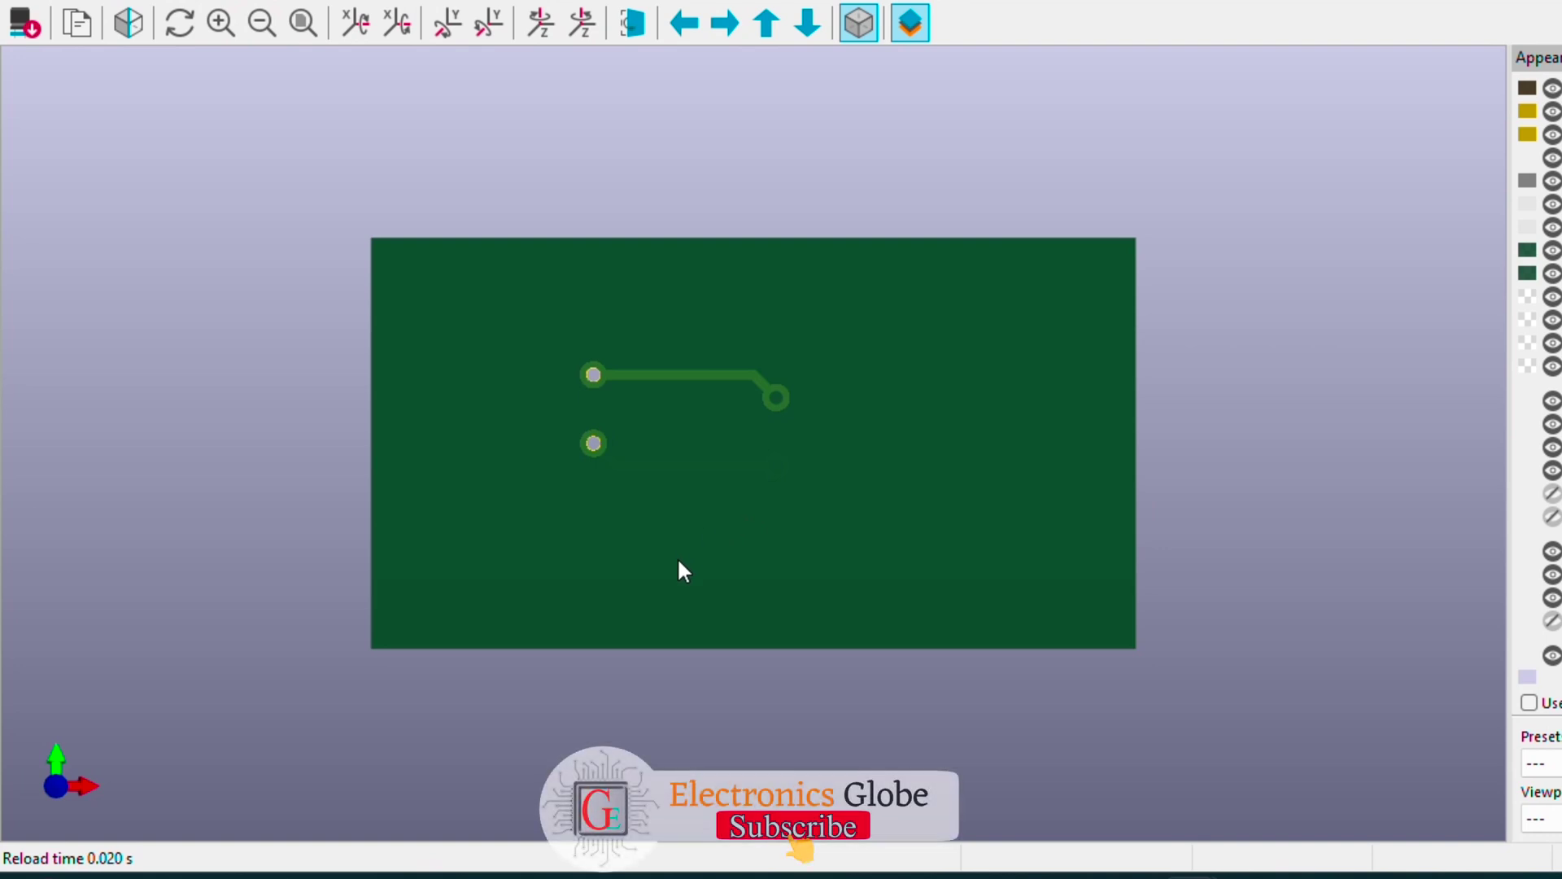
pyautogui.moveTo(678, 560)
pyautogui.mouseDown()
pyautogui.moveTo(665, 466)
pyautogui.moveTo(669, 551)
pyautogui.mouseUp()
pyautogui.scroll(6, 680, 427)
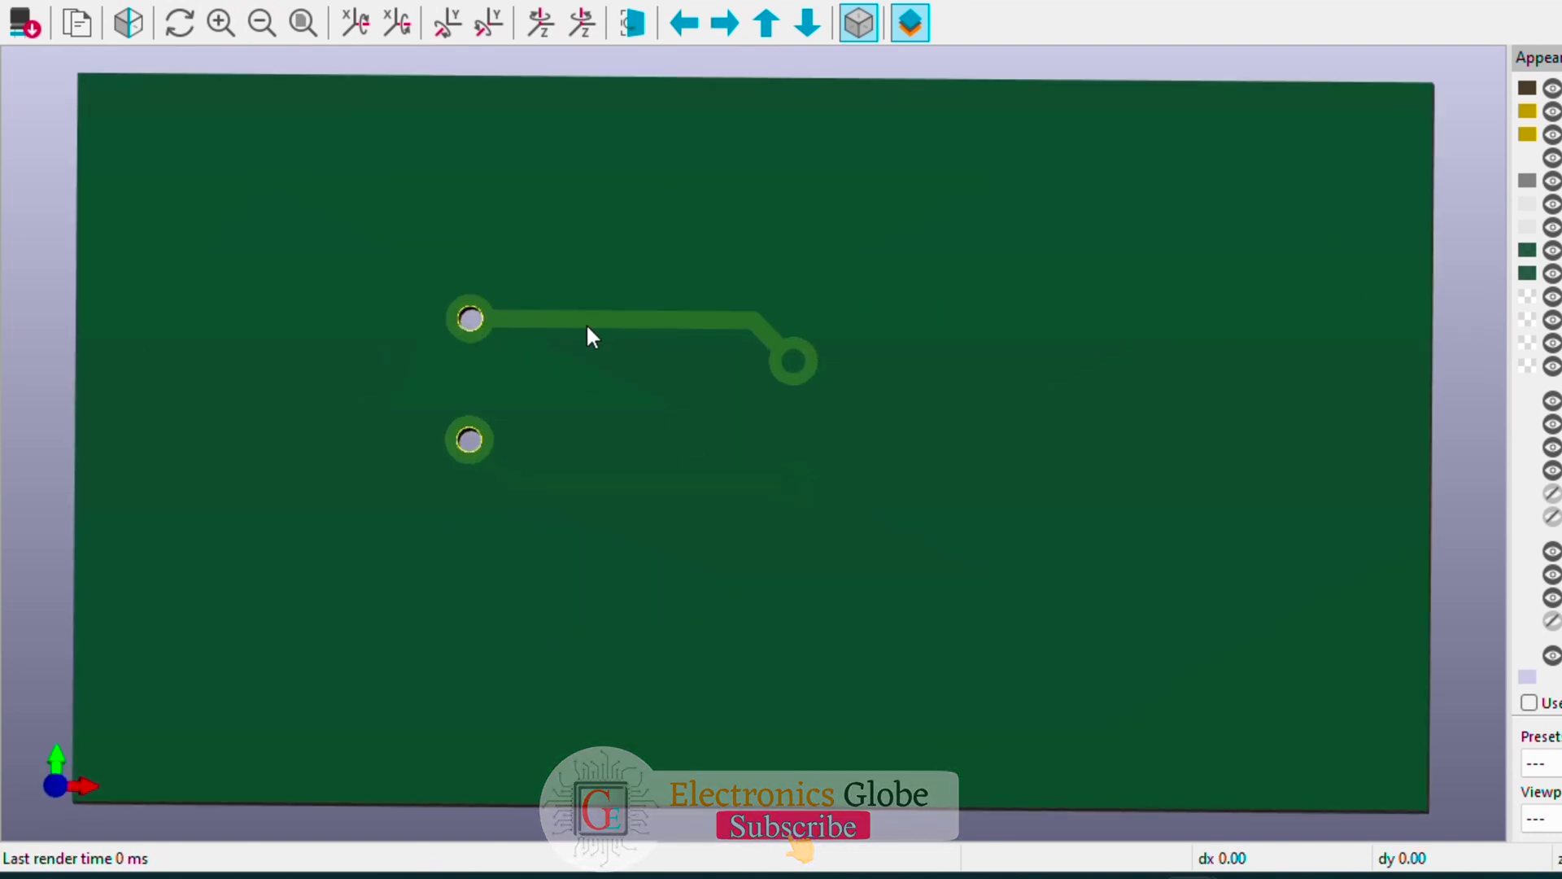
pyautogui.moveTo(819, 544); pyautogui.dragTo(786, 164)
pyautogui.moveTo(853, 390); pyautogui.dragTo(807, 314)
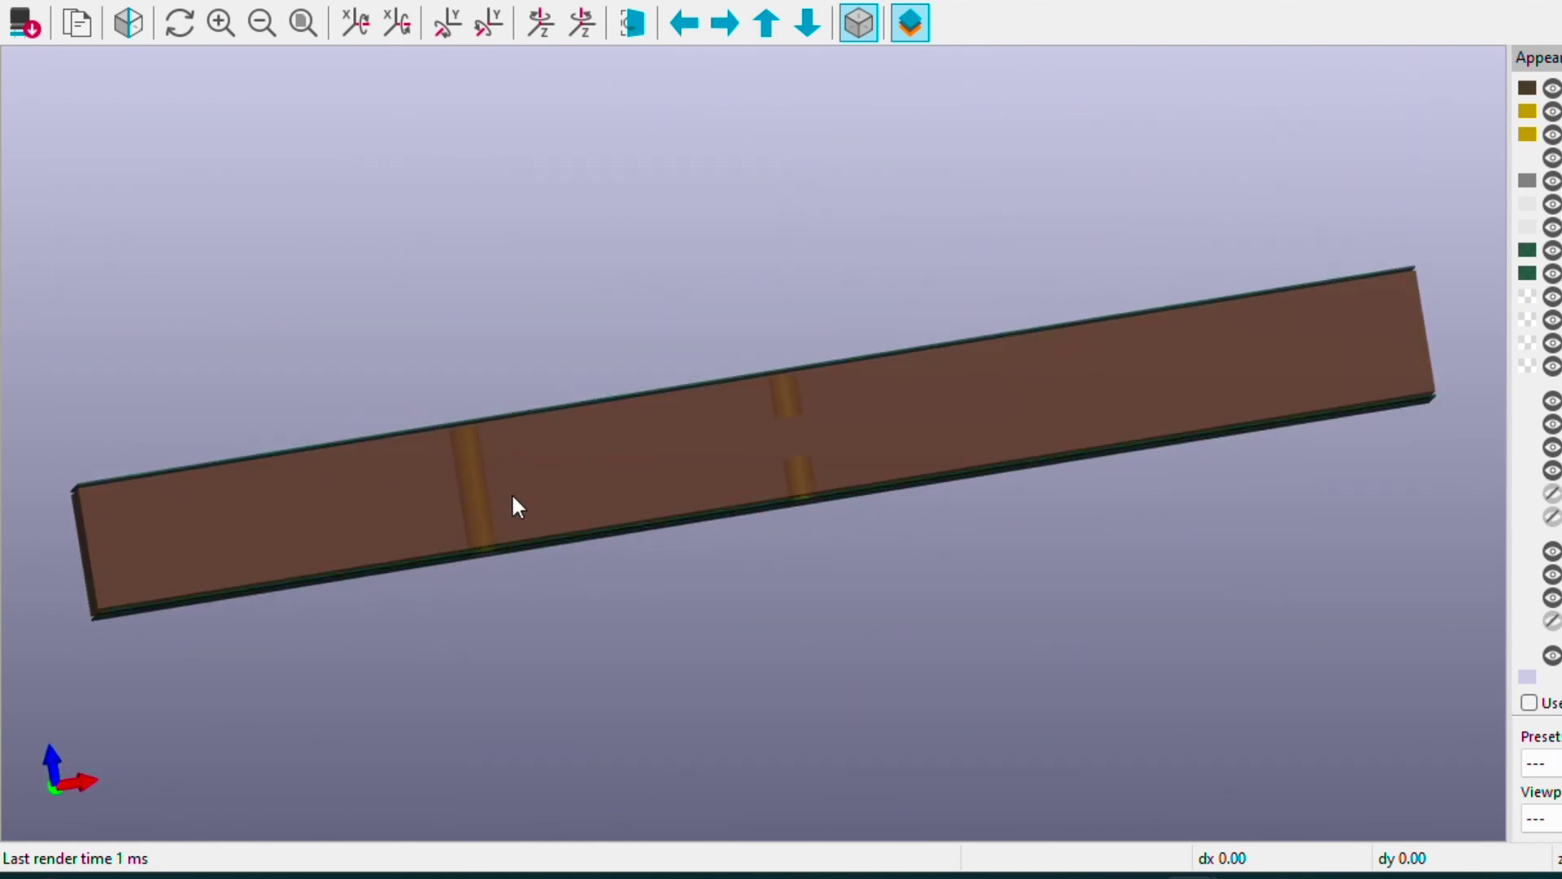
pyautogui.moveTo(514, 498); pyautogui.dragTo(558, 698)
pyautogui.moveTo(859, 444); pyautogui.dragTo(965, 565)
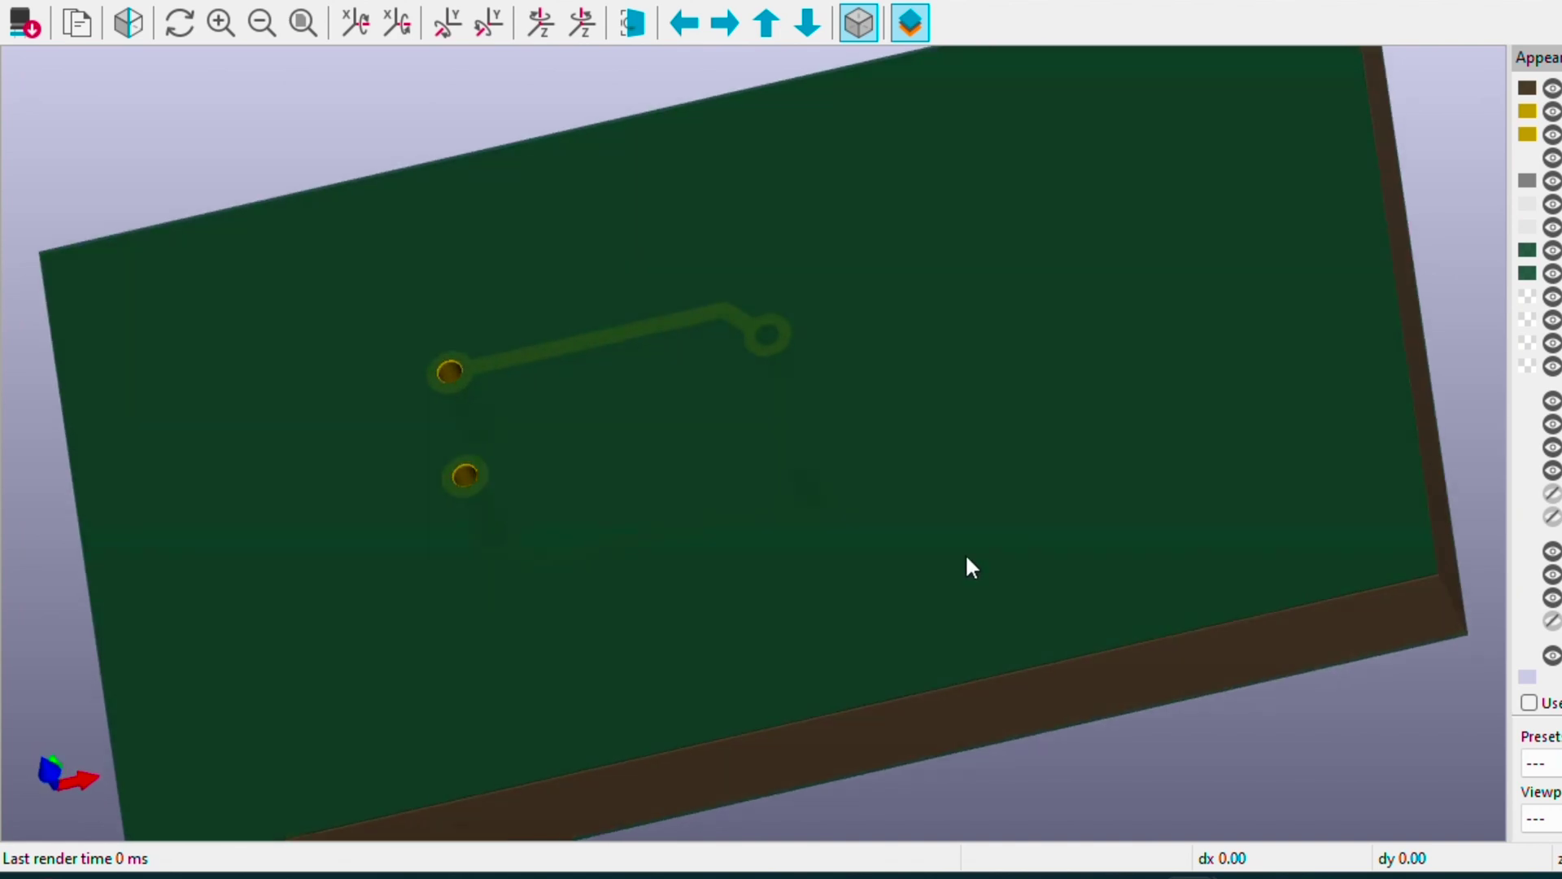
pyautogui.moveTo(668, 637); pyautogui.dragTo(615, 297)
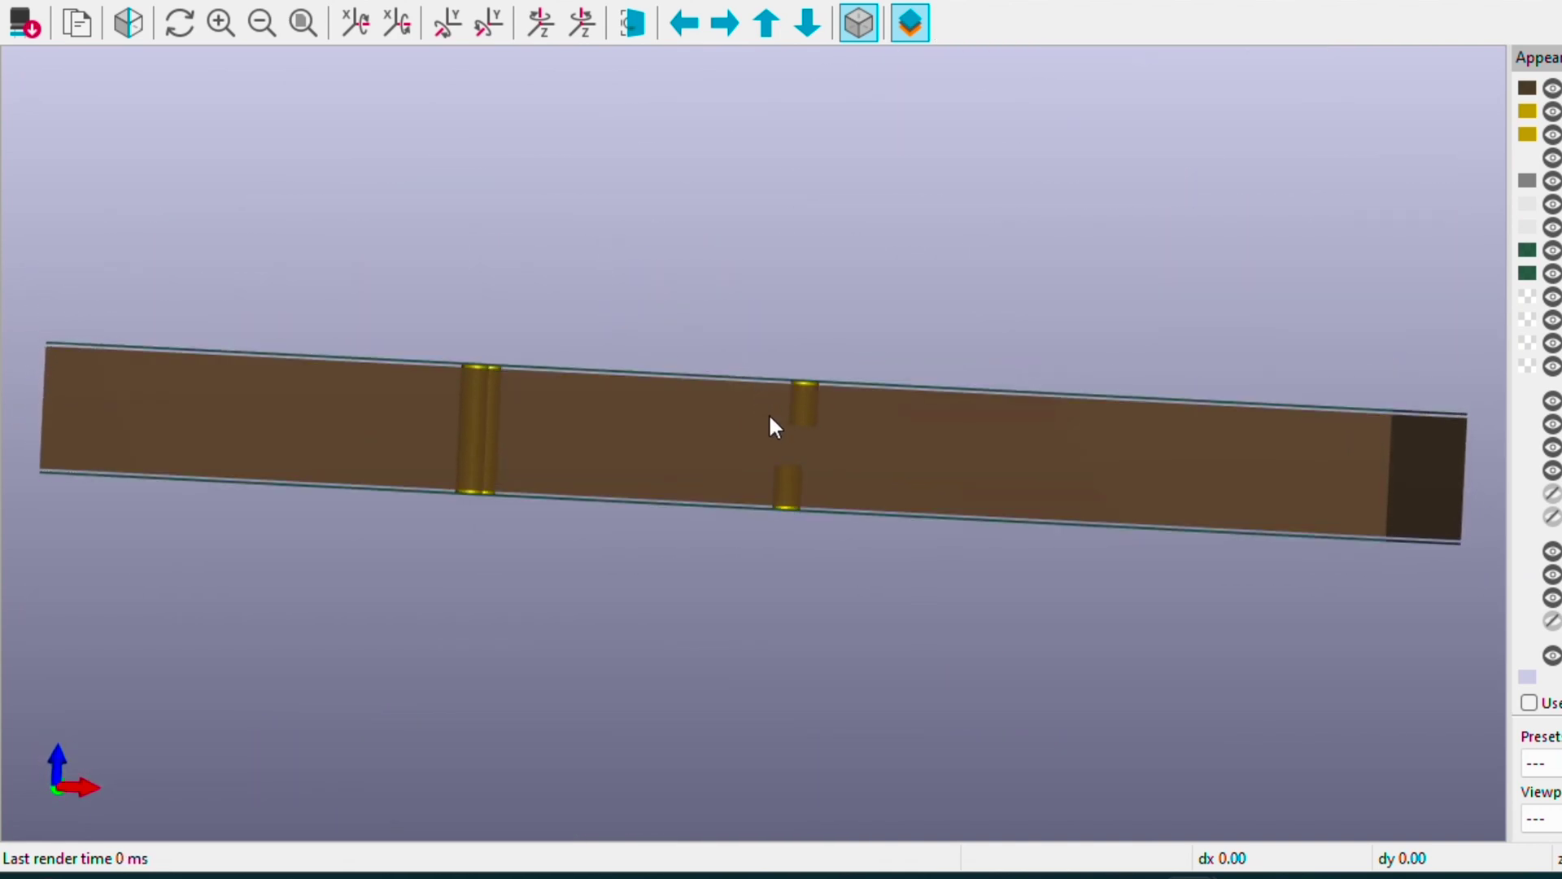
pyautogui.scroll(3, 770, 418)
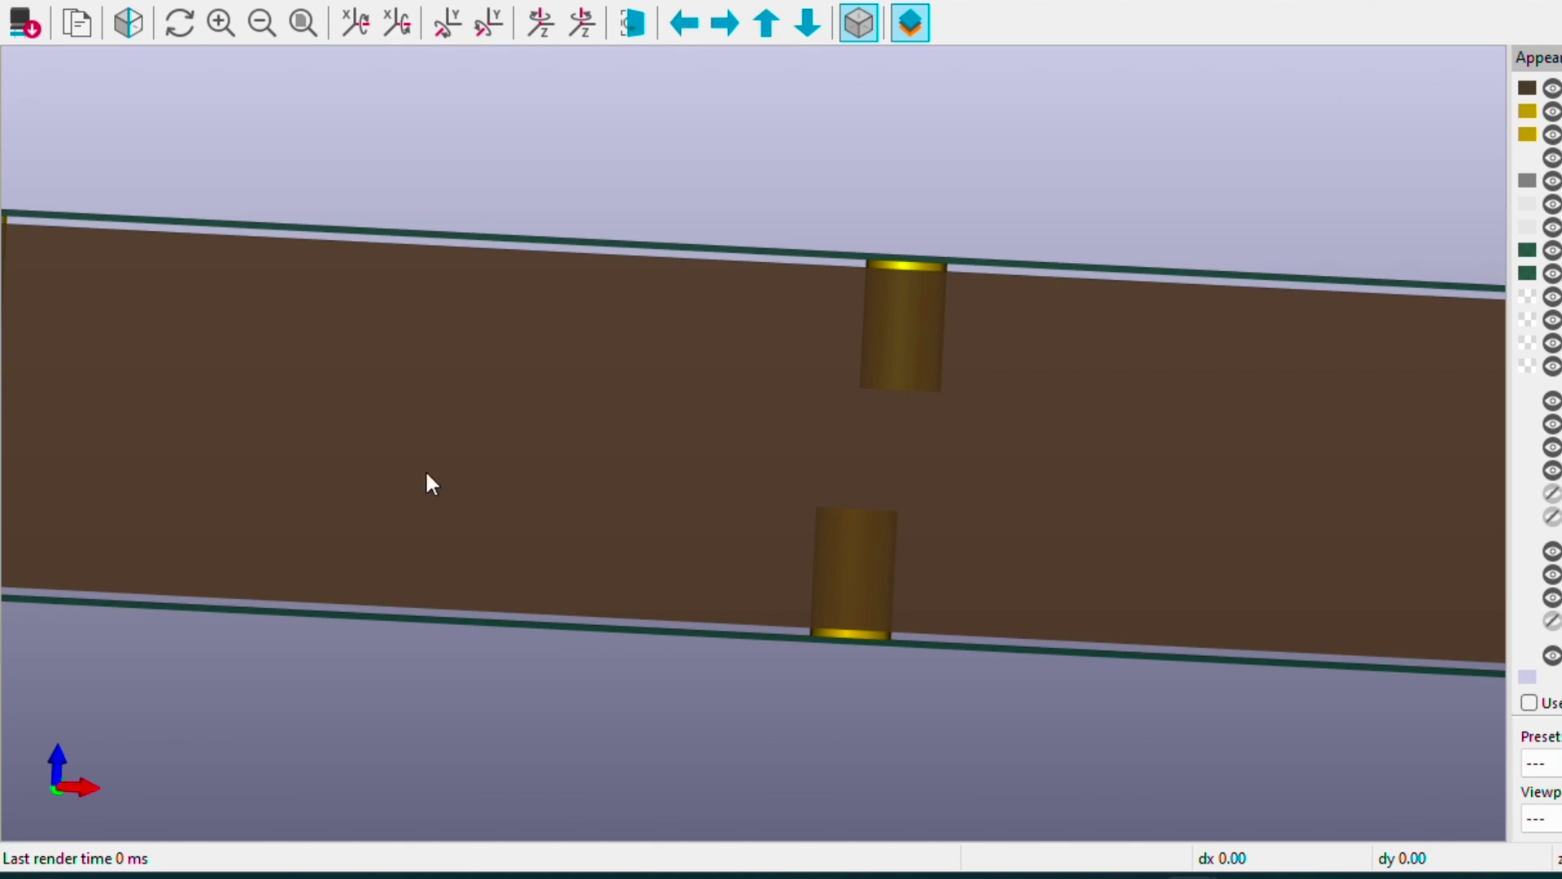
pyautogui.scroll(-5, 1056, 489)
pyautogui.scroll(4, 1055, 489)
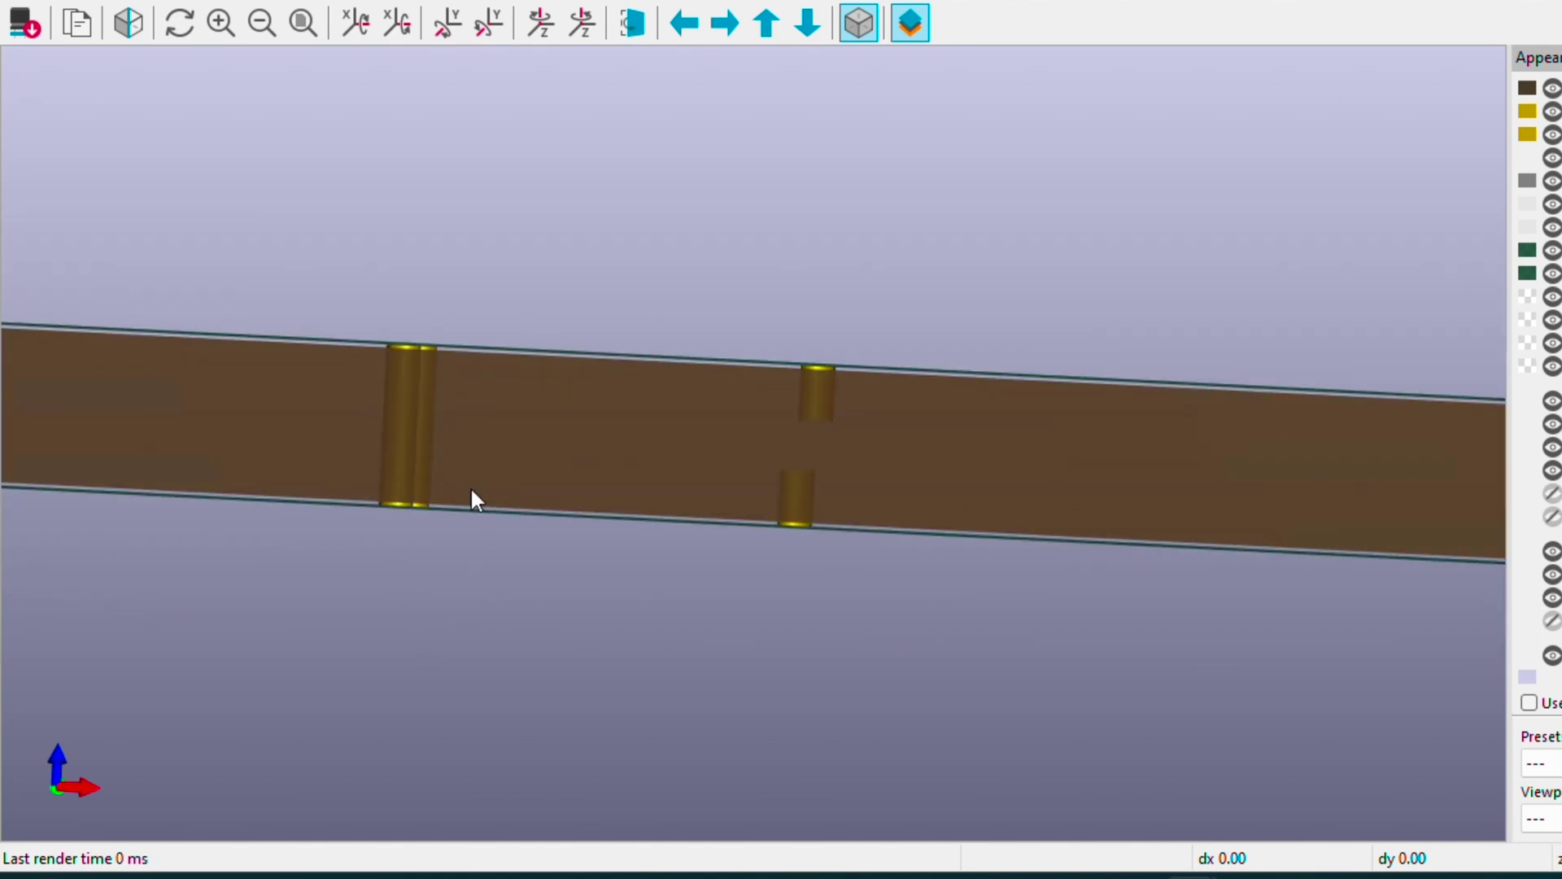
# Examine from above and at oblique angles in 3D how the two tracks connect the through vias to the blind vias.
pyautogui.press('z')
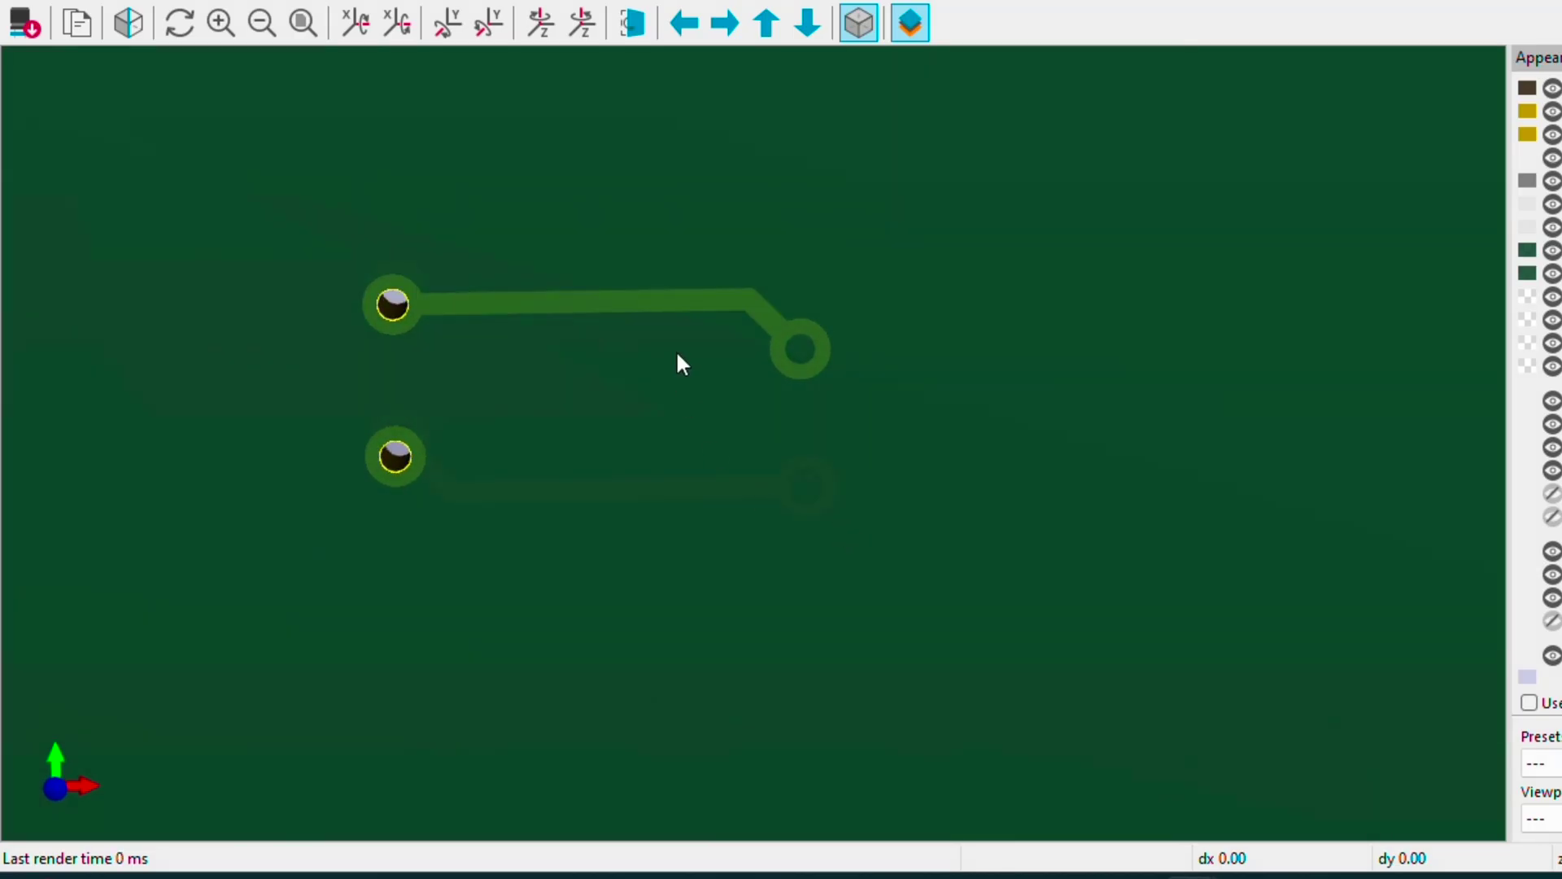
pyautogui.moveTo(609, 485); pyautogui.dragTo(598, 70)
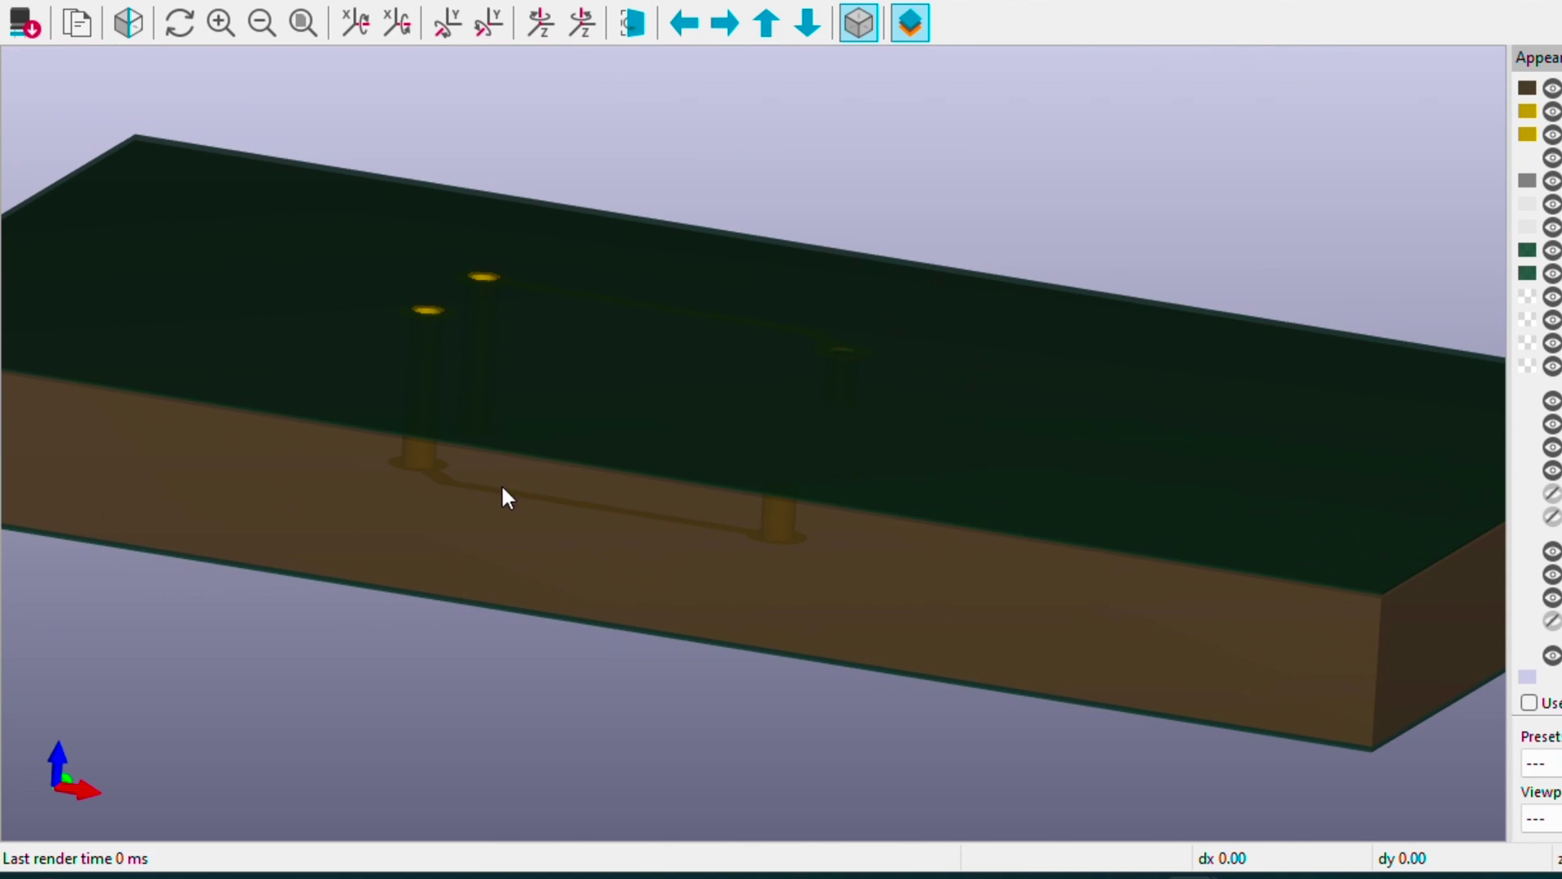
pyautogui.moveTo(502, 496); pyautogui.dragTo(1098, 440)
pyautogui.moveTo(369, 367); pyautogui.dragTo(693, 401)
pyautogui.scroll(4, 796, 561)
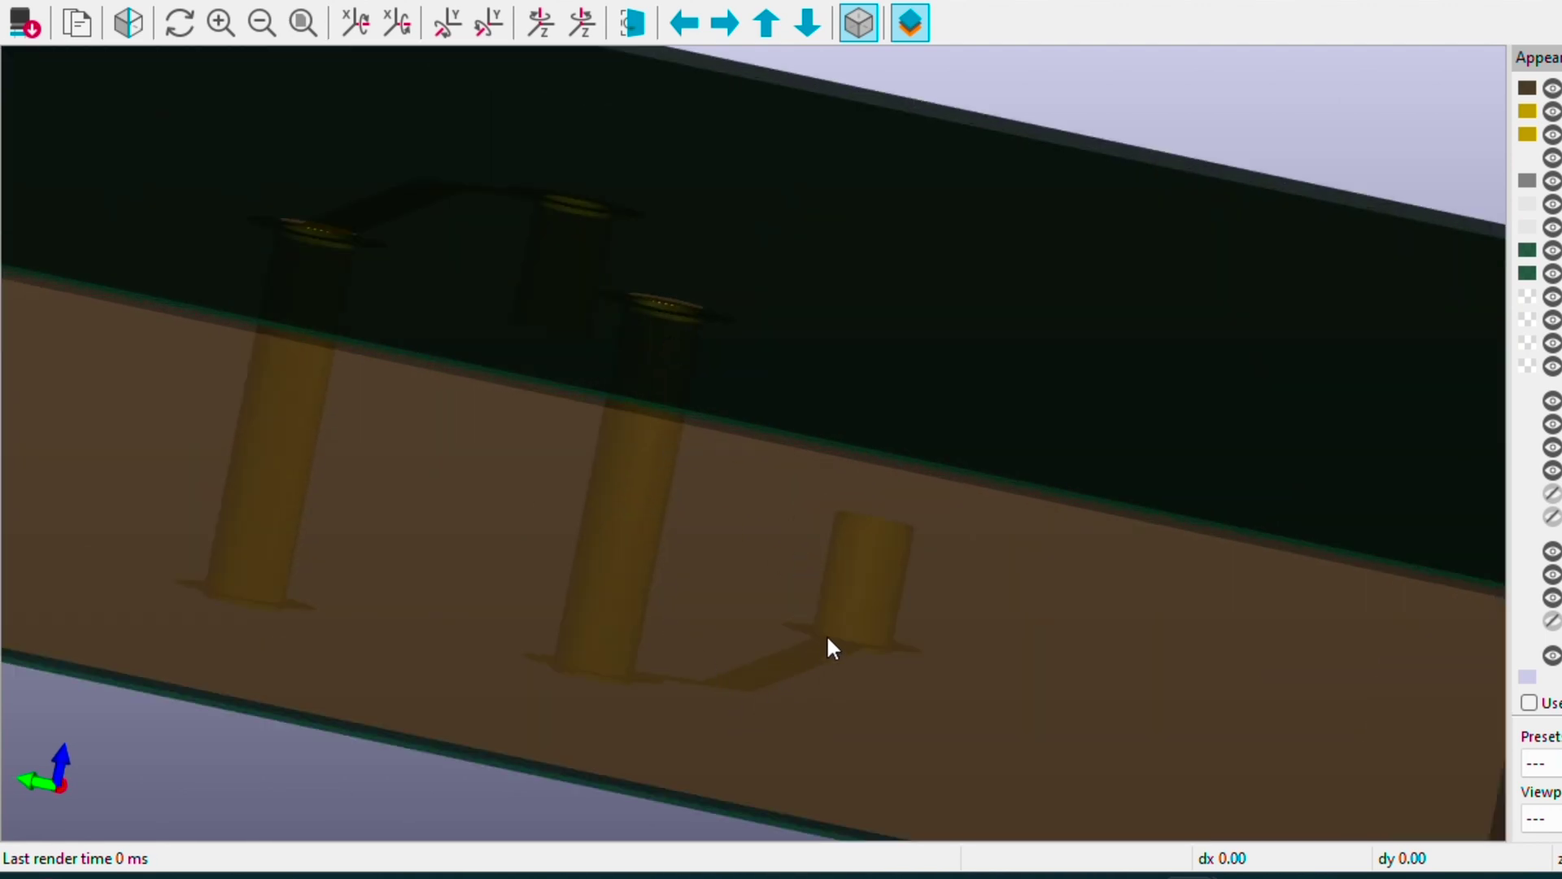
pyautogui.moveTo(811, 647); pyautogui.dragTo(903, 635)
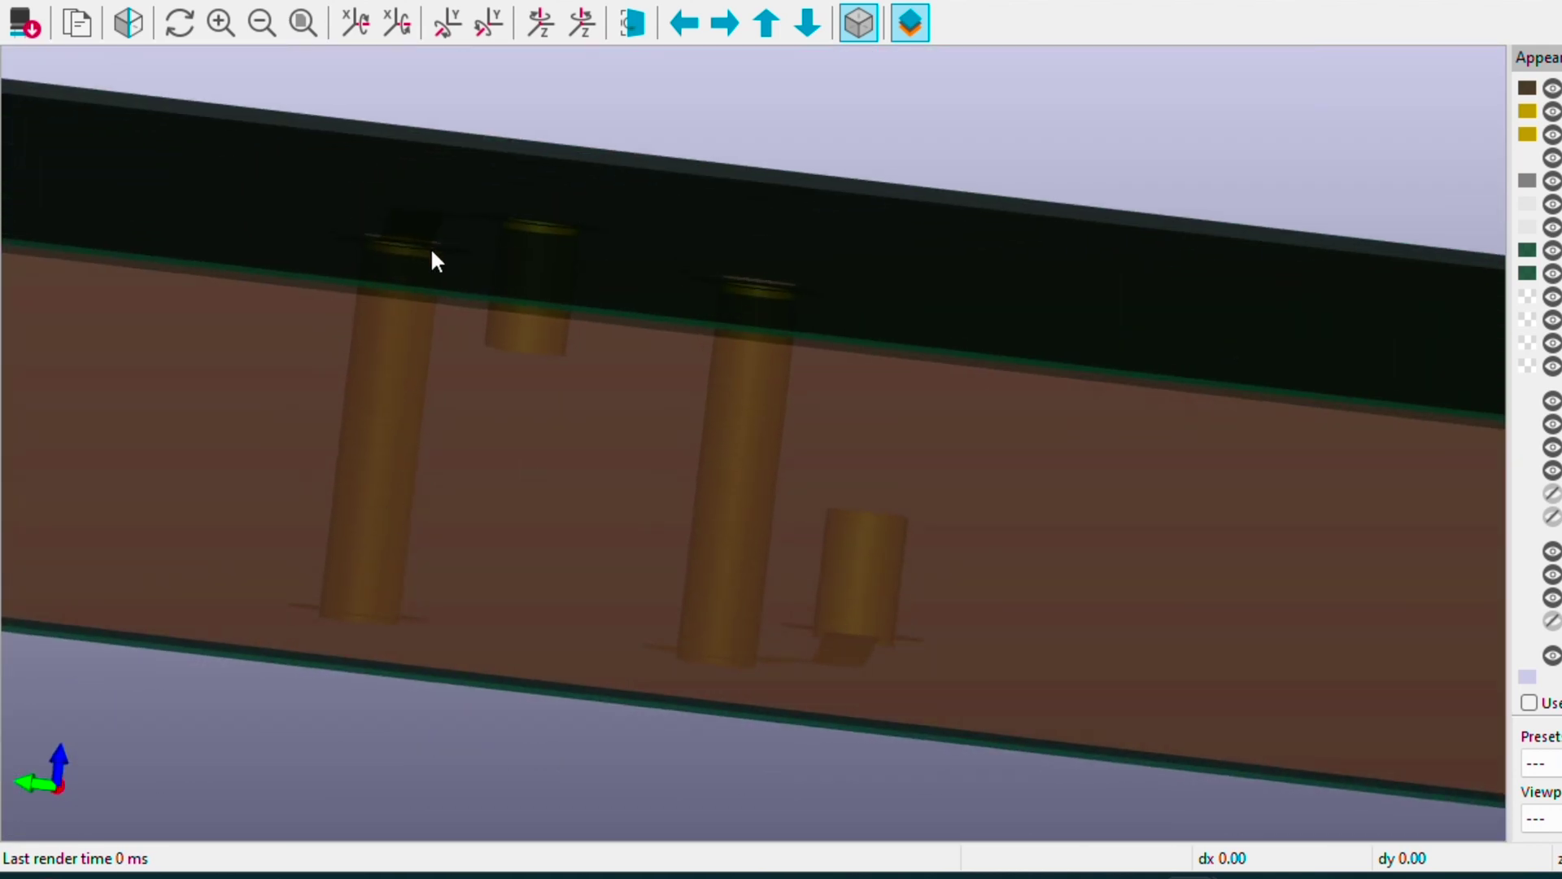
pyautogui.moveTo(432, 251)
pyautogui.mouseDown()
pyautogui.moveTo(394, 488)
pyautogui.moveTo(516, 485)
pyautogui.moveTo(730, 525)
pyautogui.mouseUp()
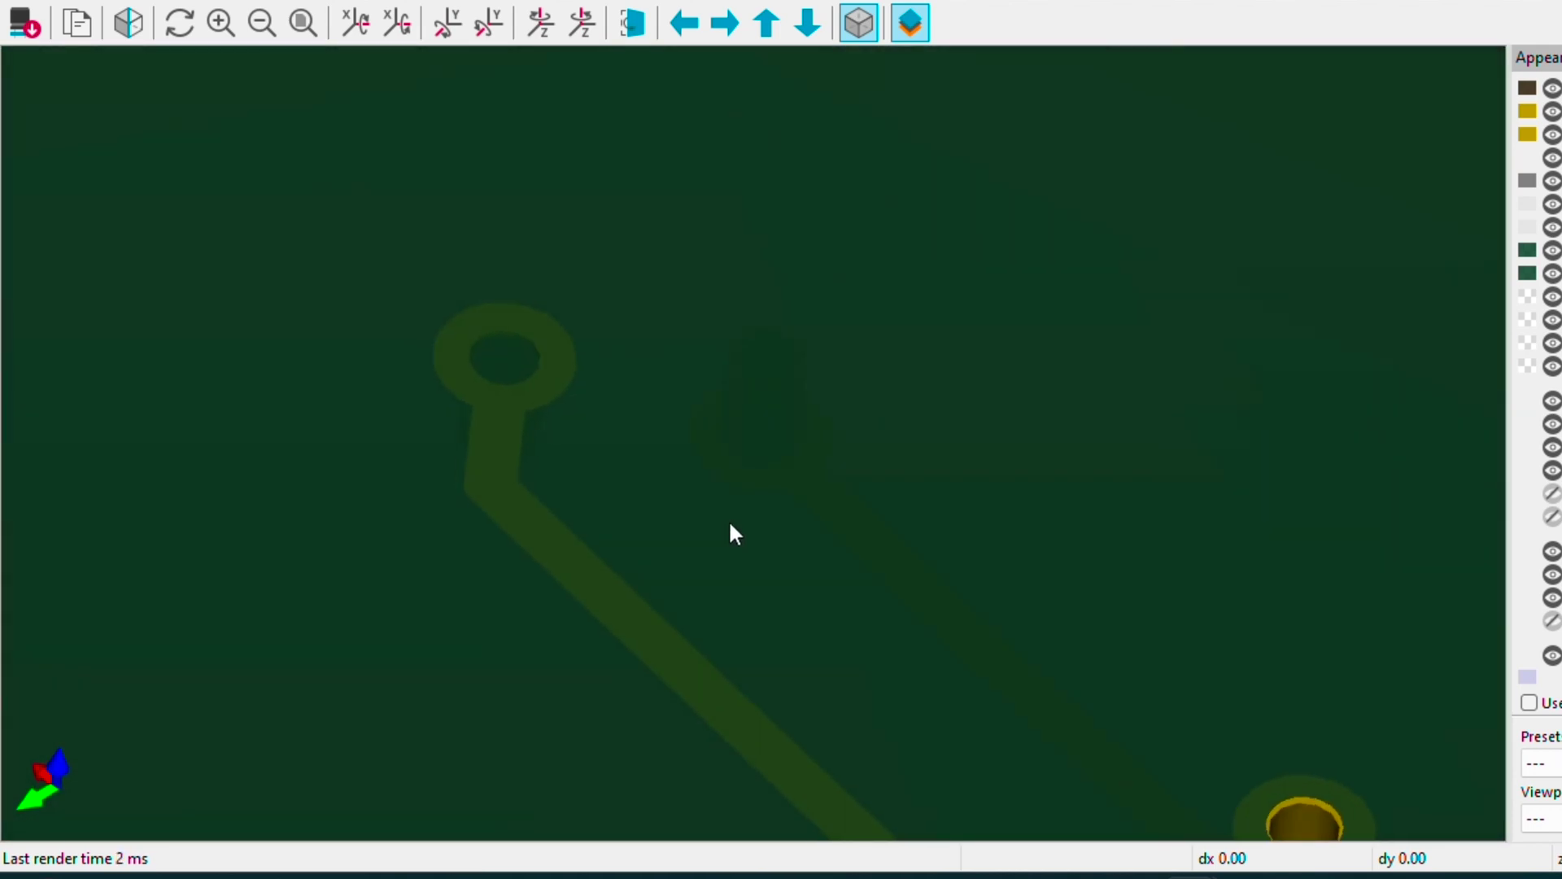
pyautogui.scroll(-5, 730, 525)
pyautogui.moveTo(893, 512); pyautogui.dragTo(816, 640)
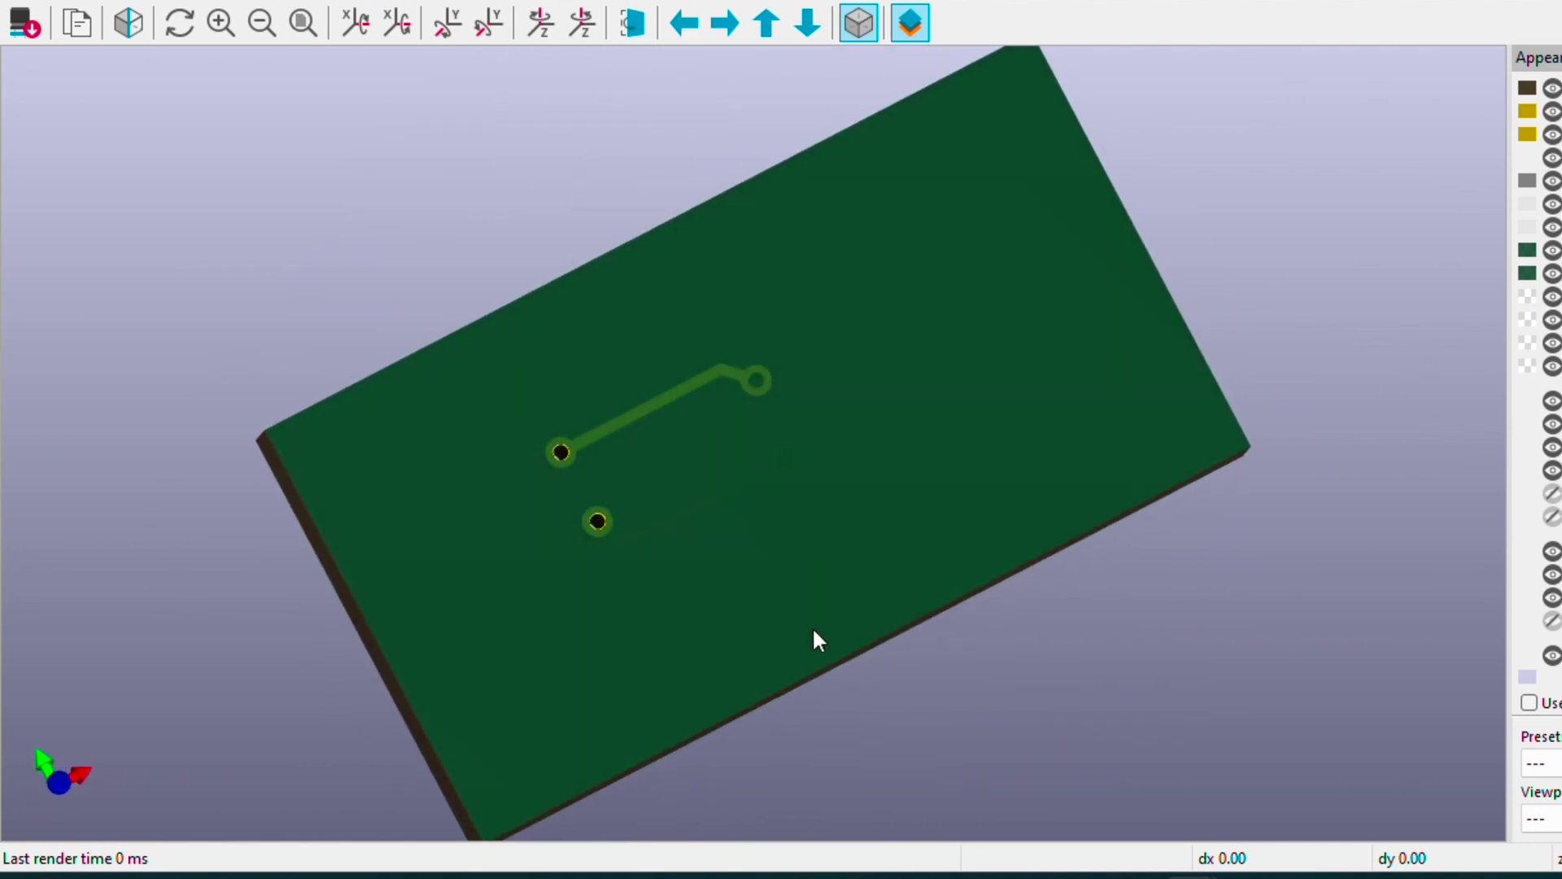